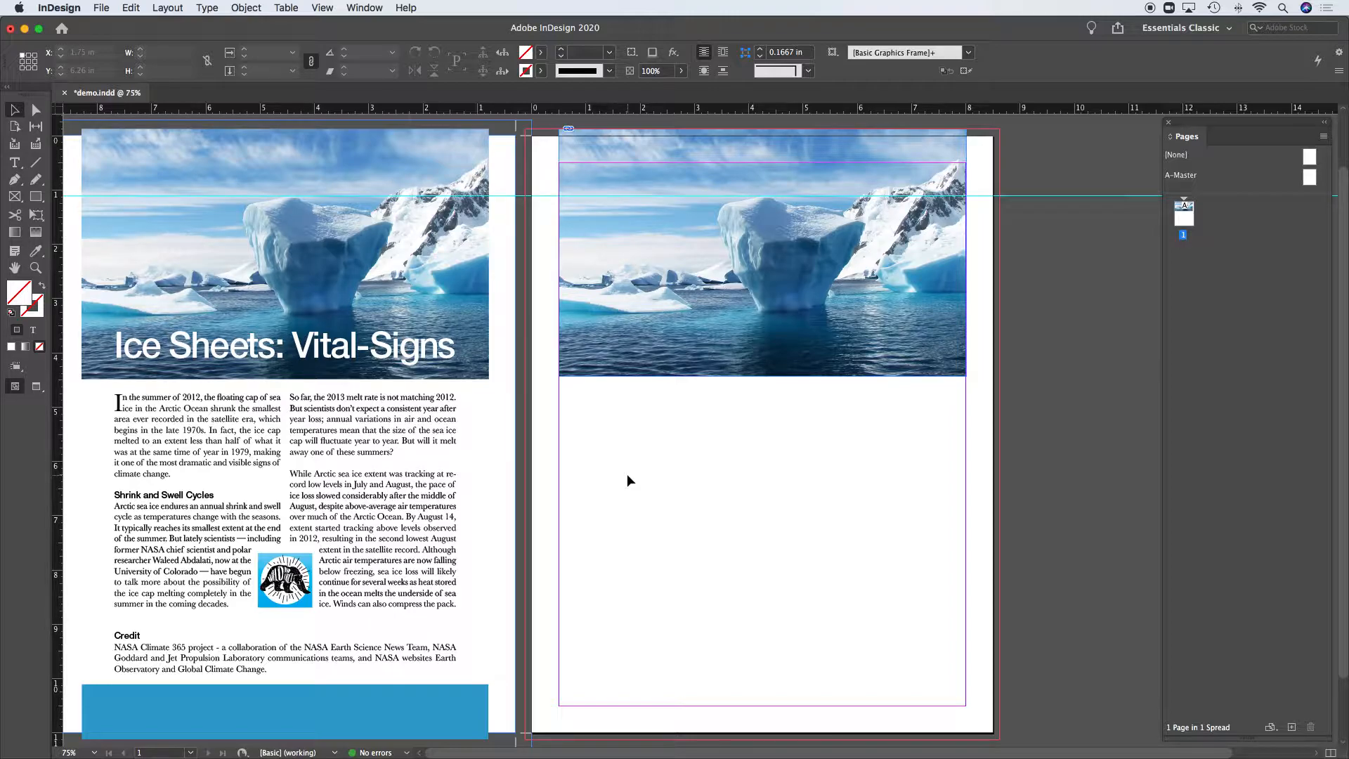
# Step: Draw a text frame about 4.2 by 2.94 in below the image and write the note "- two column body copy"
pyautogui.click(297, 434)
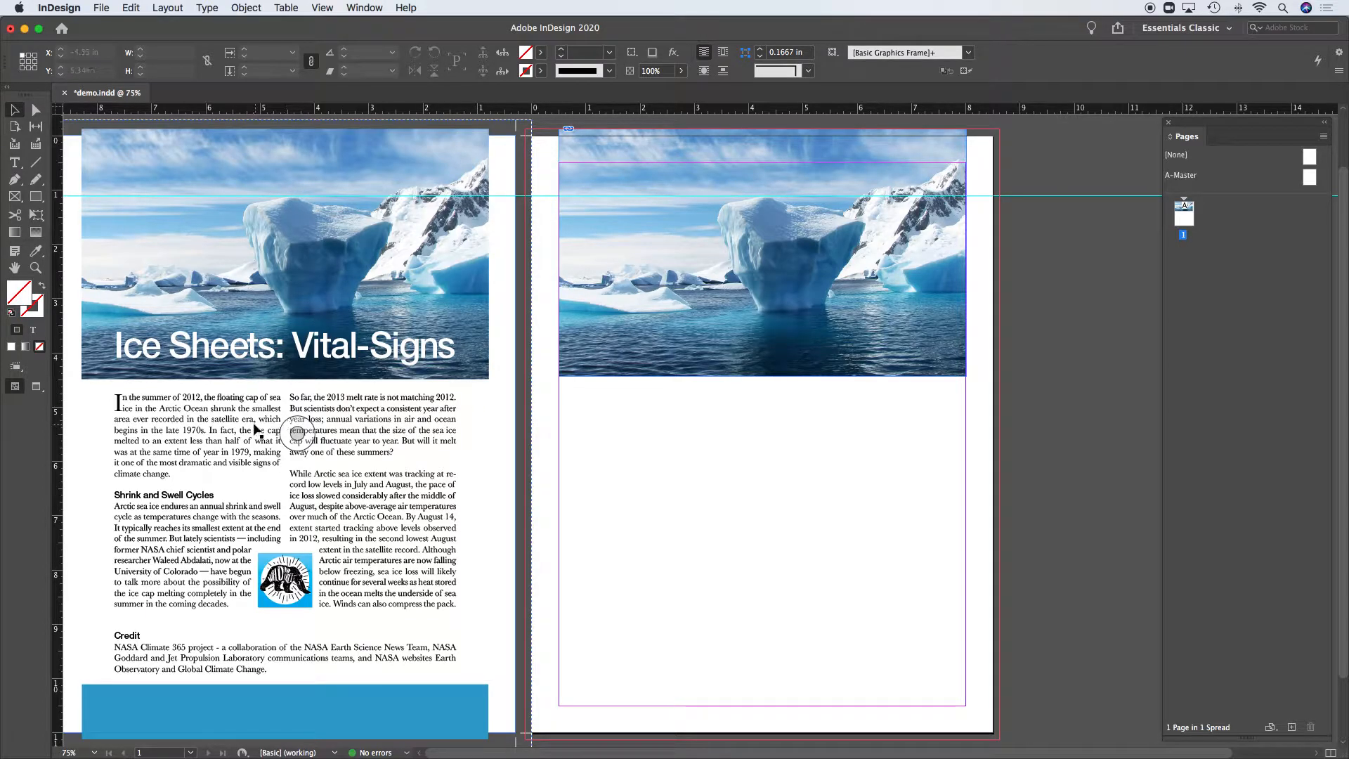
pyautogui.click(14, 161)
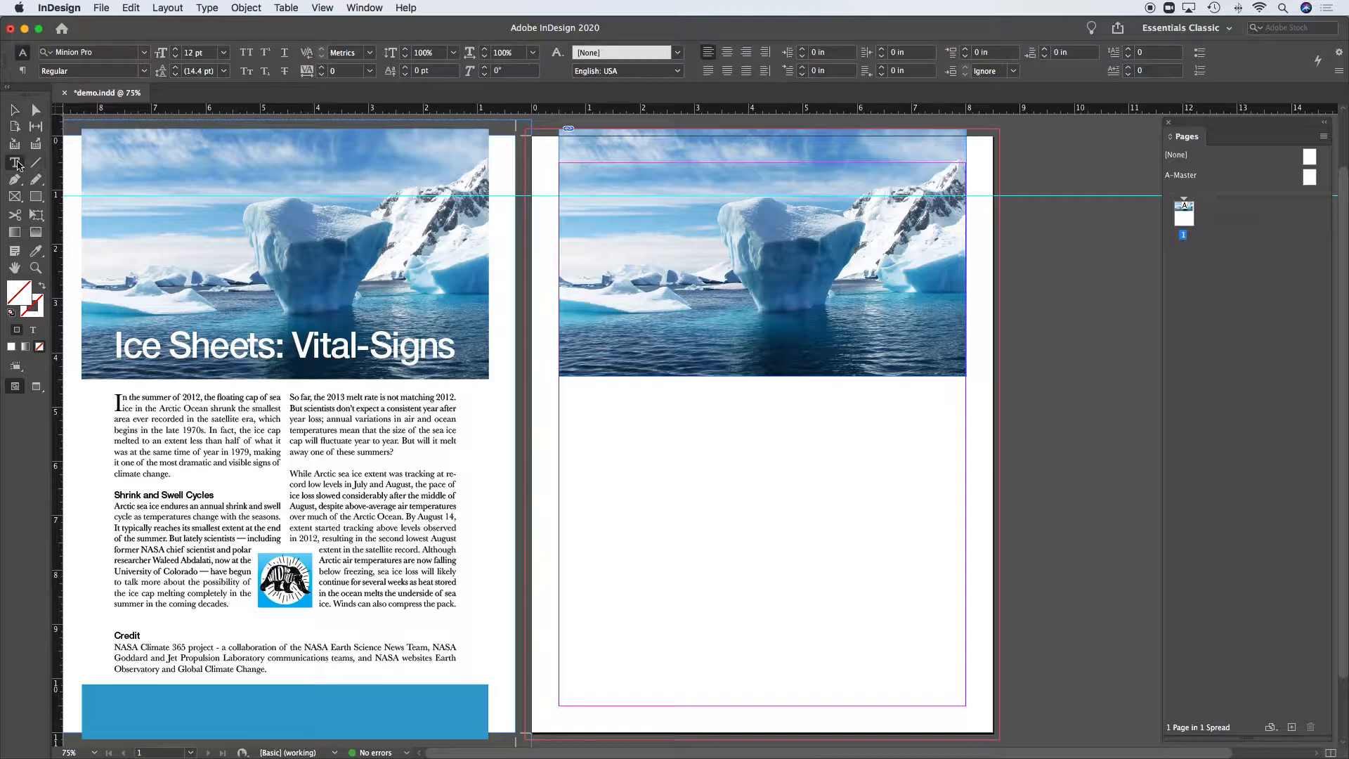
pyautogui.moveTo(565, 395); pyautogui.dragTo(793, 555)
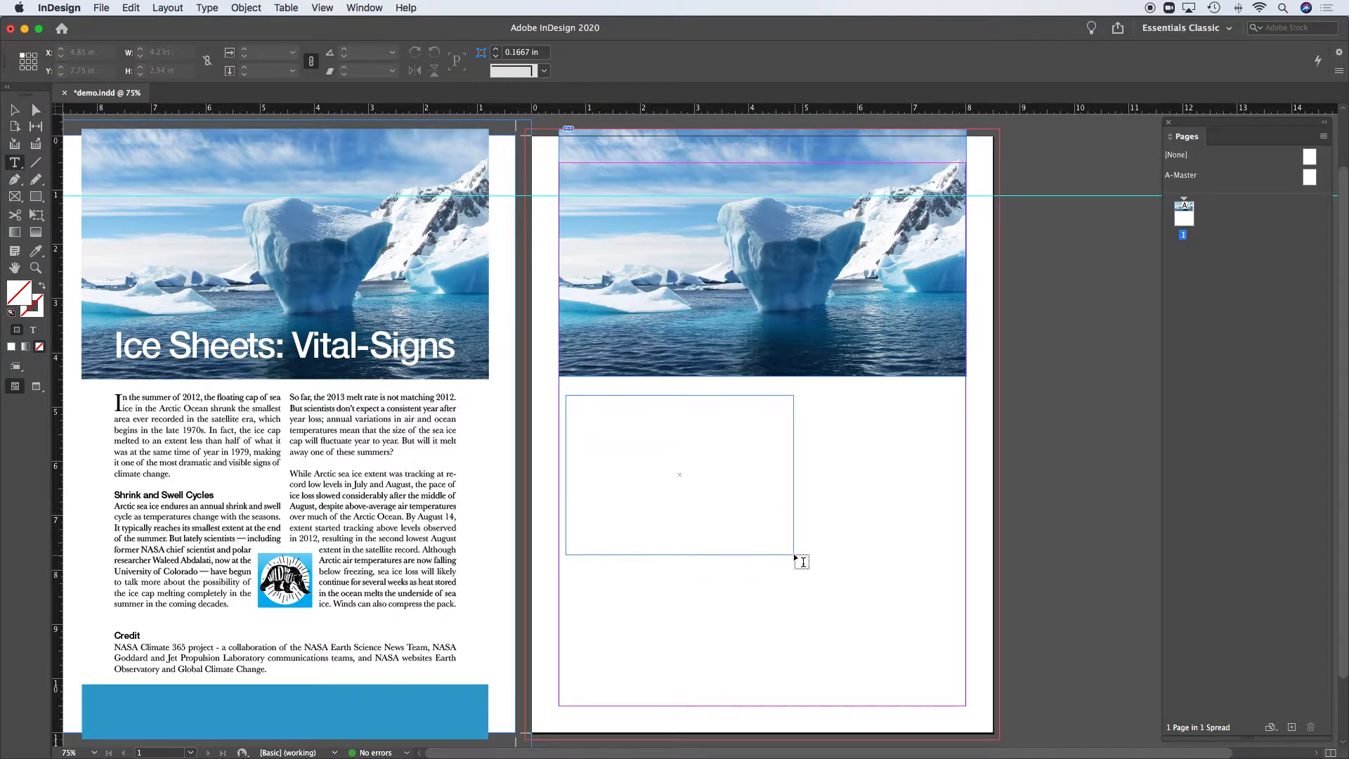
pyautogui.write('- two column body c')
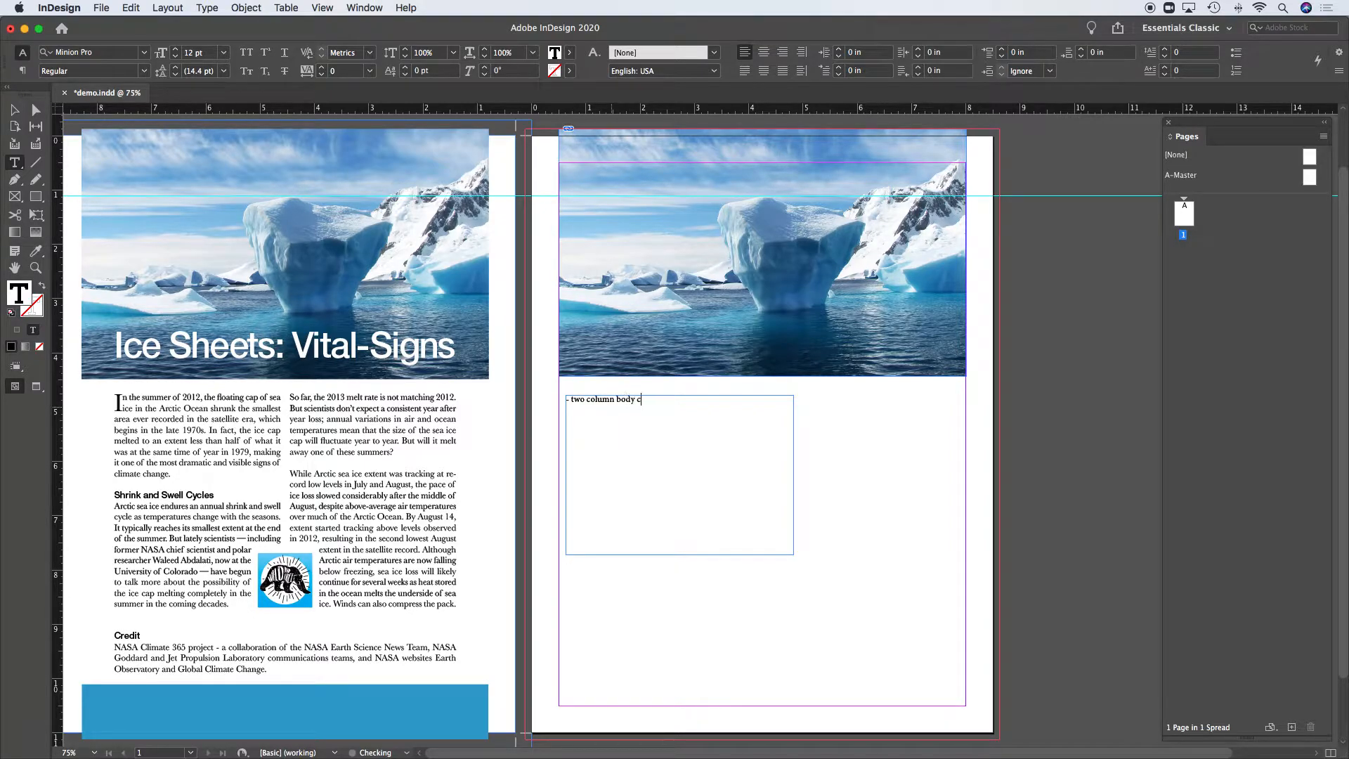
pyautogui.write('opy')
pyautogui.press('Return')
# Step: Add the note lines "- sub-heading in san serif" and "- body copy in serif typeface"
pyautogui.write('- sub-heading in dan serif')
pyautogui.doubleClick(633, 420)
pyautogui.write('san')
pyautogui.press('Return')
pyautogui.write('- body copy in serif typeface')
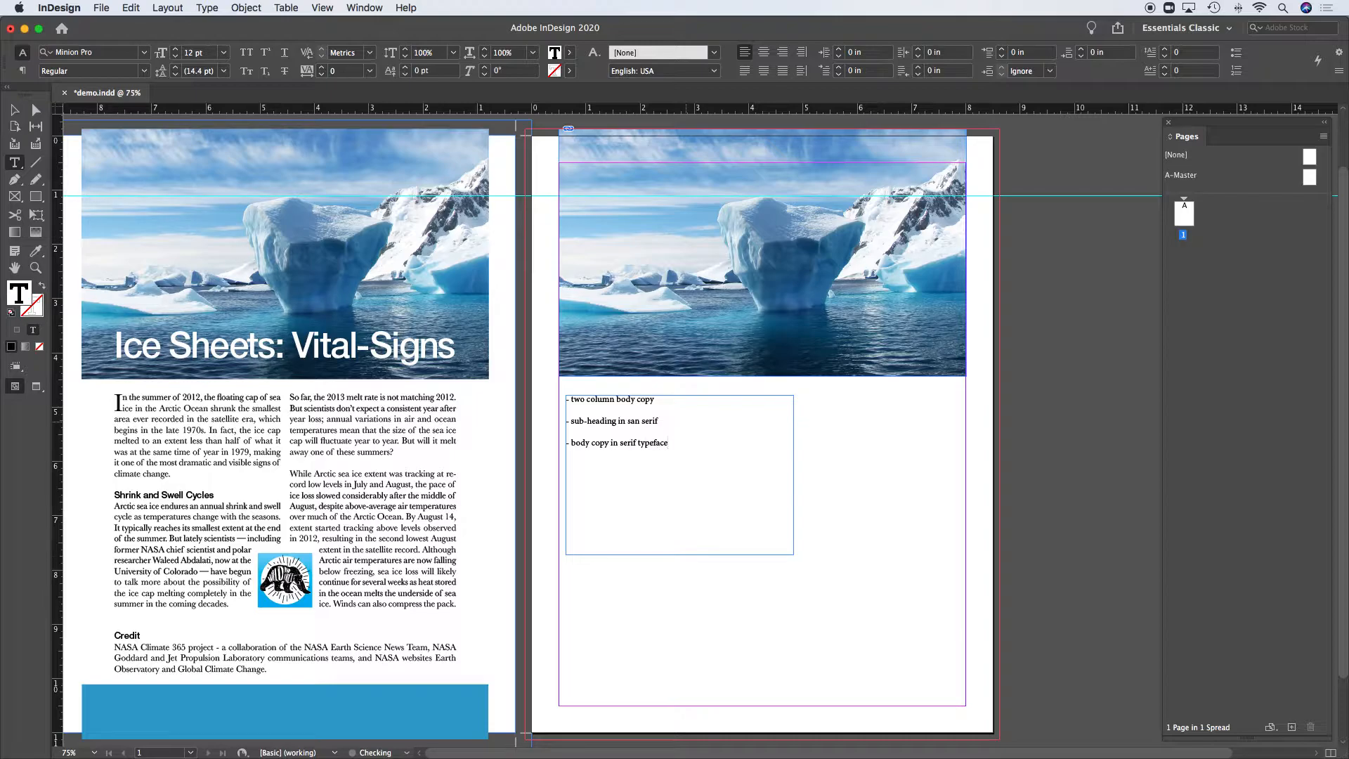
# Step: Add the note line "- logo brought in with a type wrap"
pyautogui.press('Return')
pyautogui.write('- logo brought in with a type wrap')
pyautogui.press('Return')
pyautogui.press('Return')
# Step: Add the note lines "- credit: Span Columns" and "- paragraph spaces: Space After"
pyautogui.write('- credit: spa')
pyautogui.press('BackSpace')
pyautogui.press('BackSpace')
pyautogui.press('BackSpace')
pyautogui.write('Span Co')
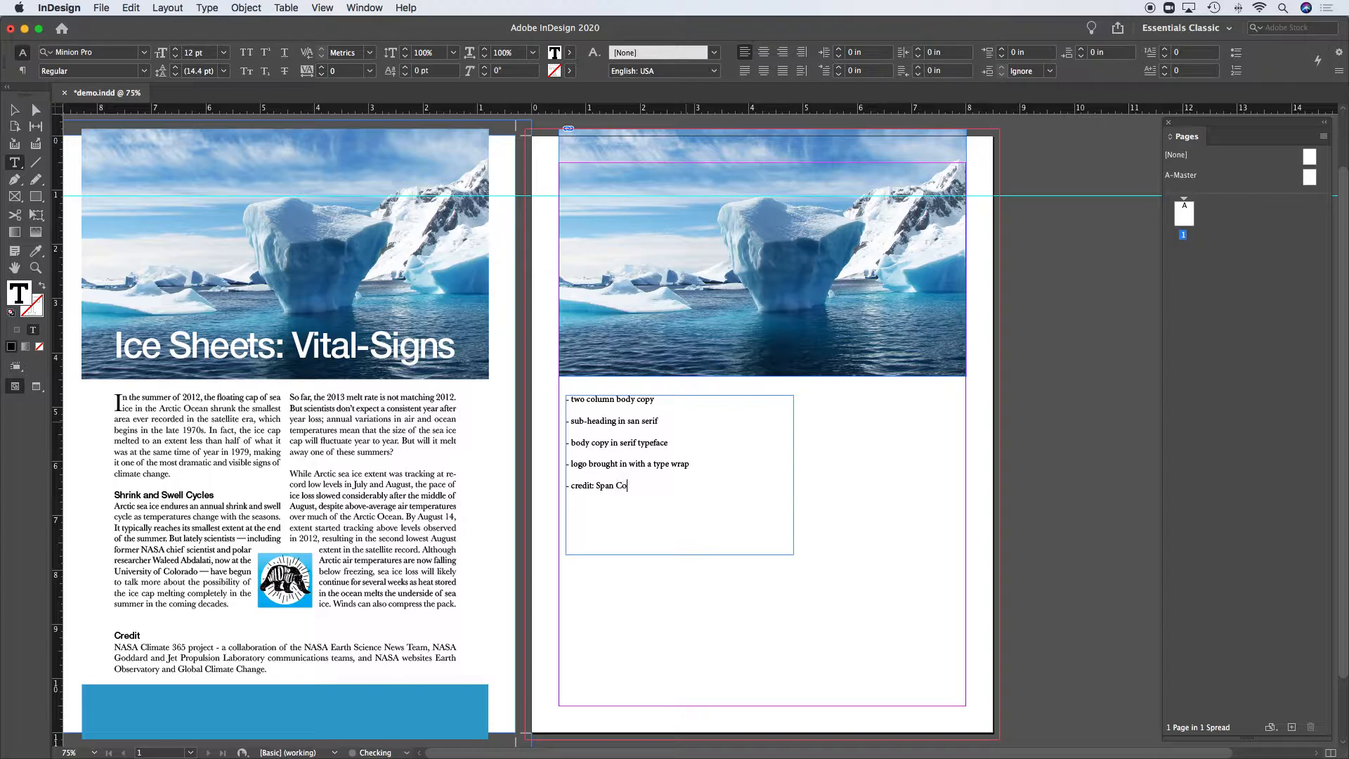
pyautogui.write('lumns')
pyautogui.press('Return')
pyautogui.write('- paragraph spaces: Space After')
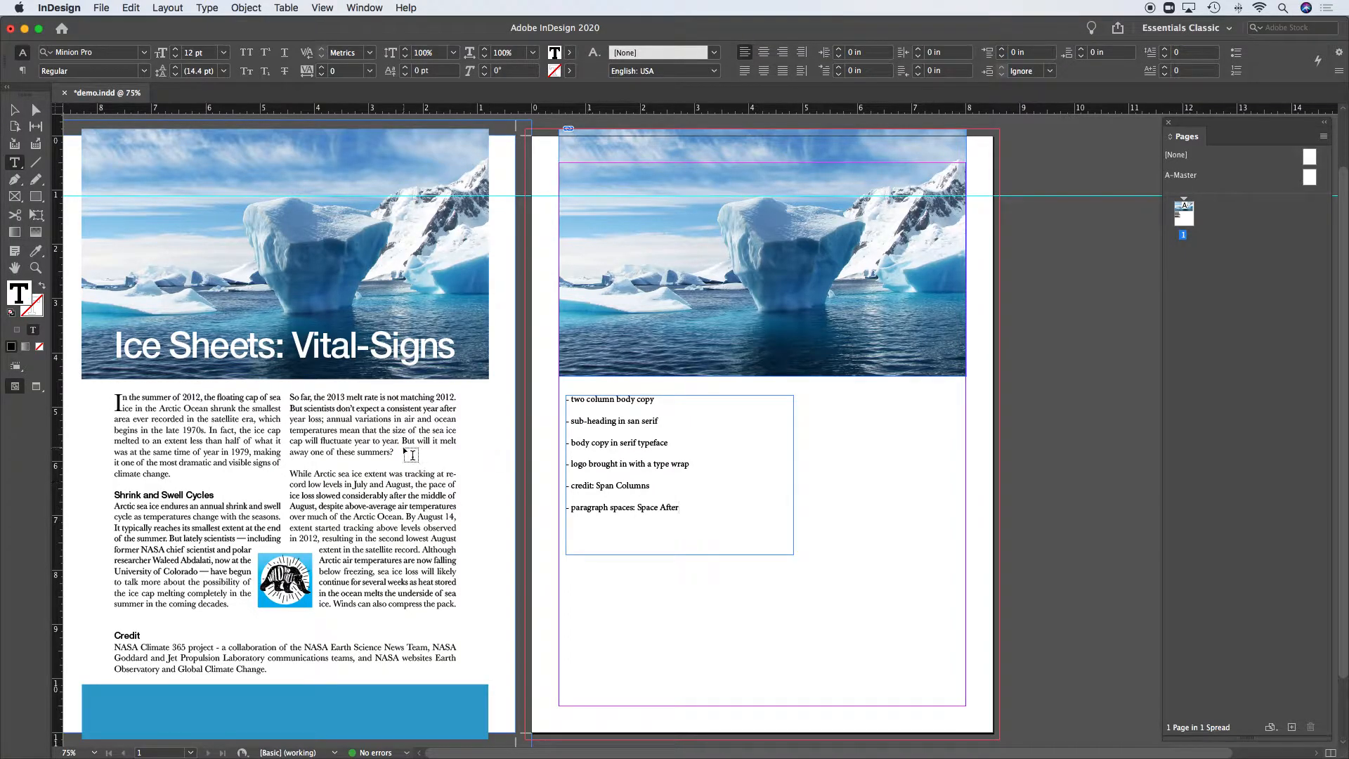
pyautogui.click(13, 111)
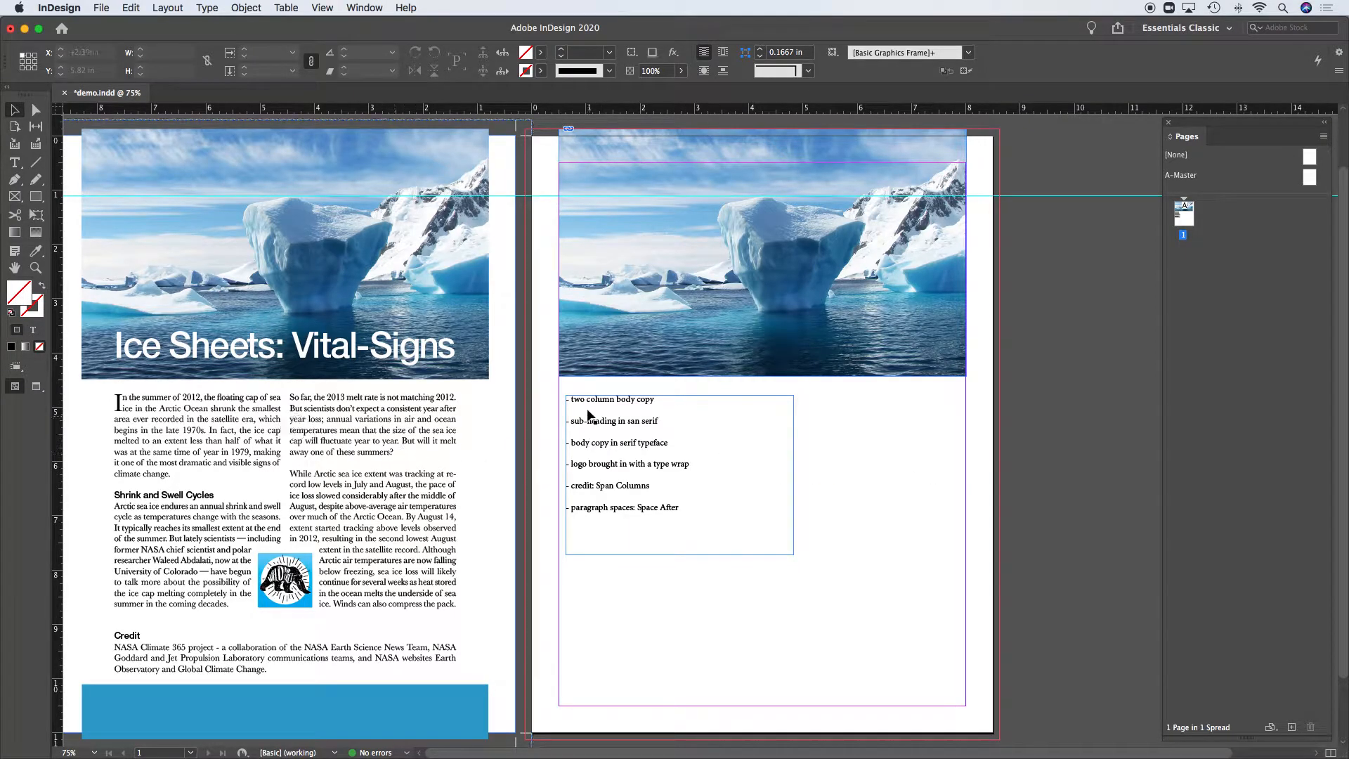
pyautogui.click(297, 434)
pyautogui.click(297, 433)
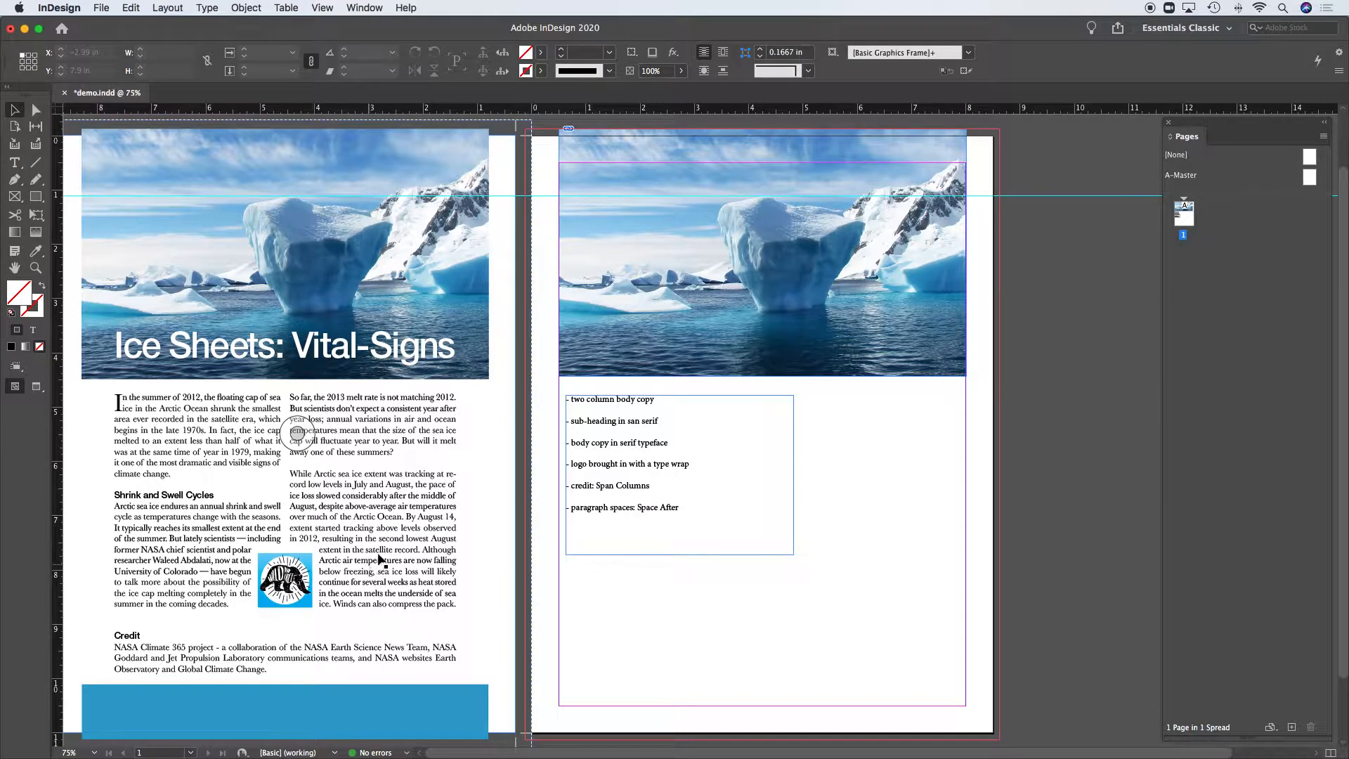
pyautogui.click(297, 434)
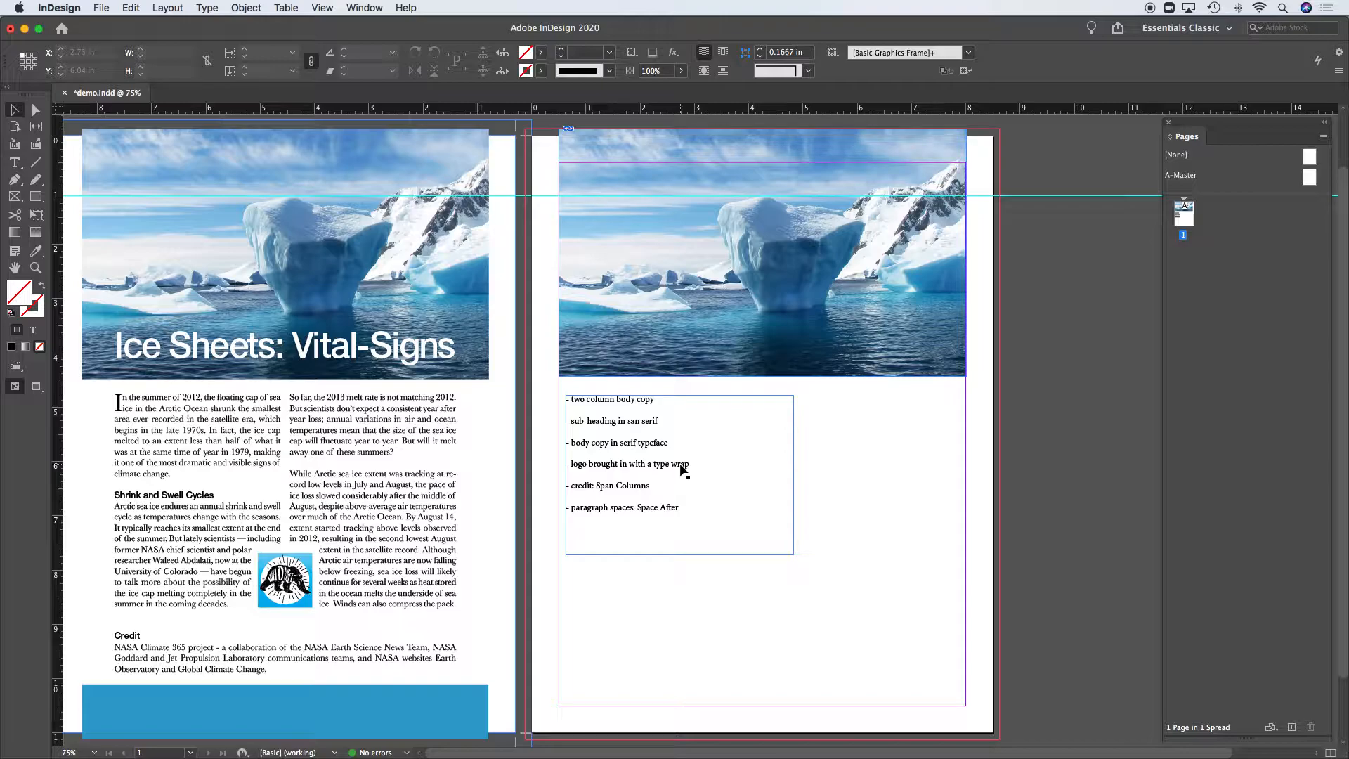
# Step: Append ", justified" to the first note line about two column body copy
pyautogui.doubleClick(655, 399)
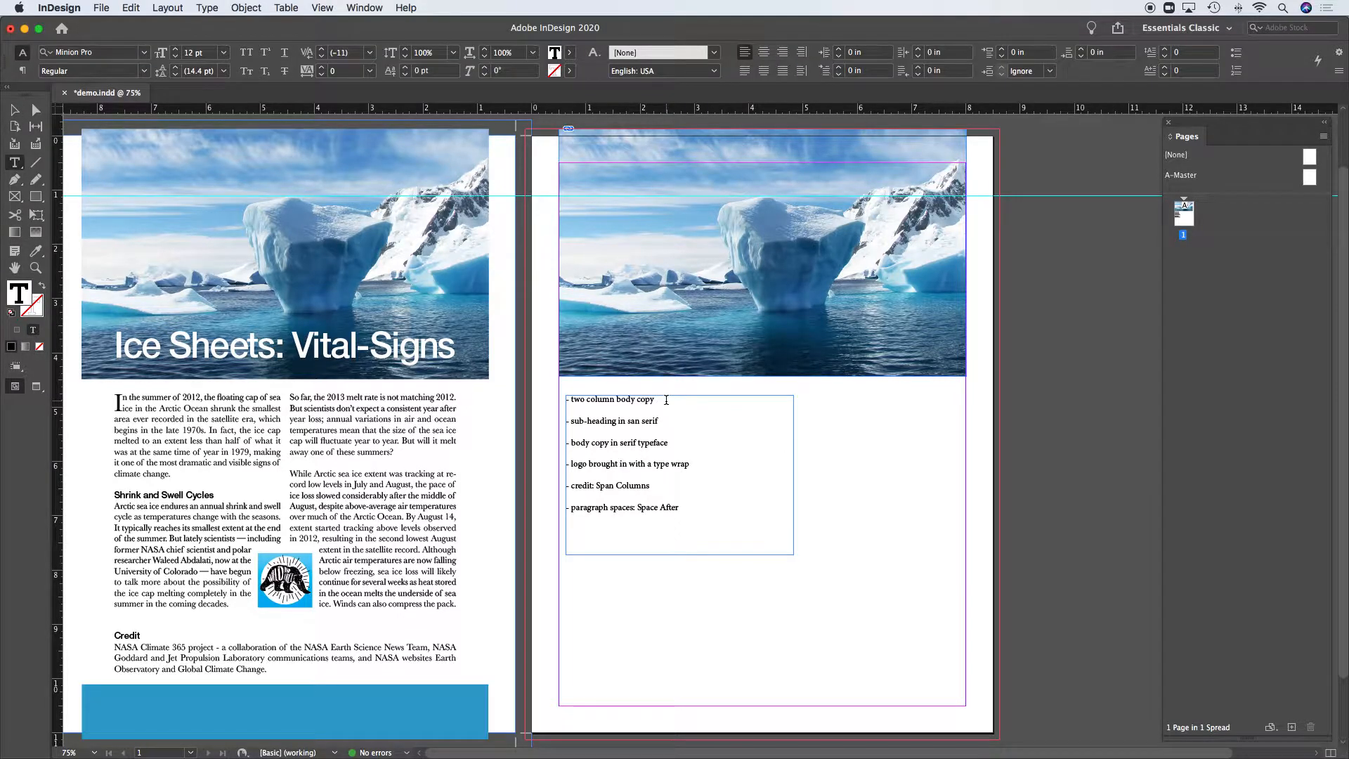
pyautogui.write(', justified')
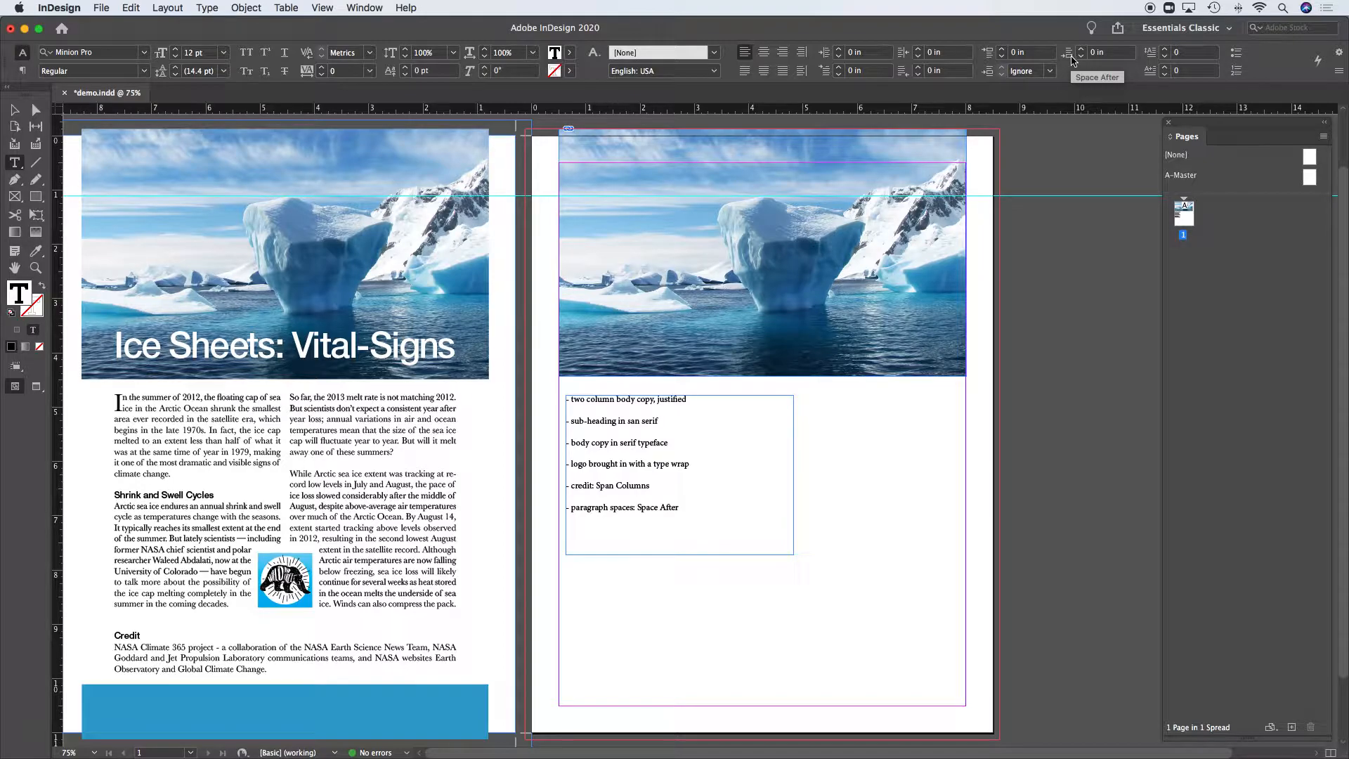
# Step: Try a Space After of 0.3125 in on the first note line
pyautogui.click(1082, 51)
pyautogui.click(1082, 50)
pyautogui.click(1082, 50)
pyautogui.click(1082, 50)
pyautogui.click(1082, 51)
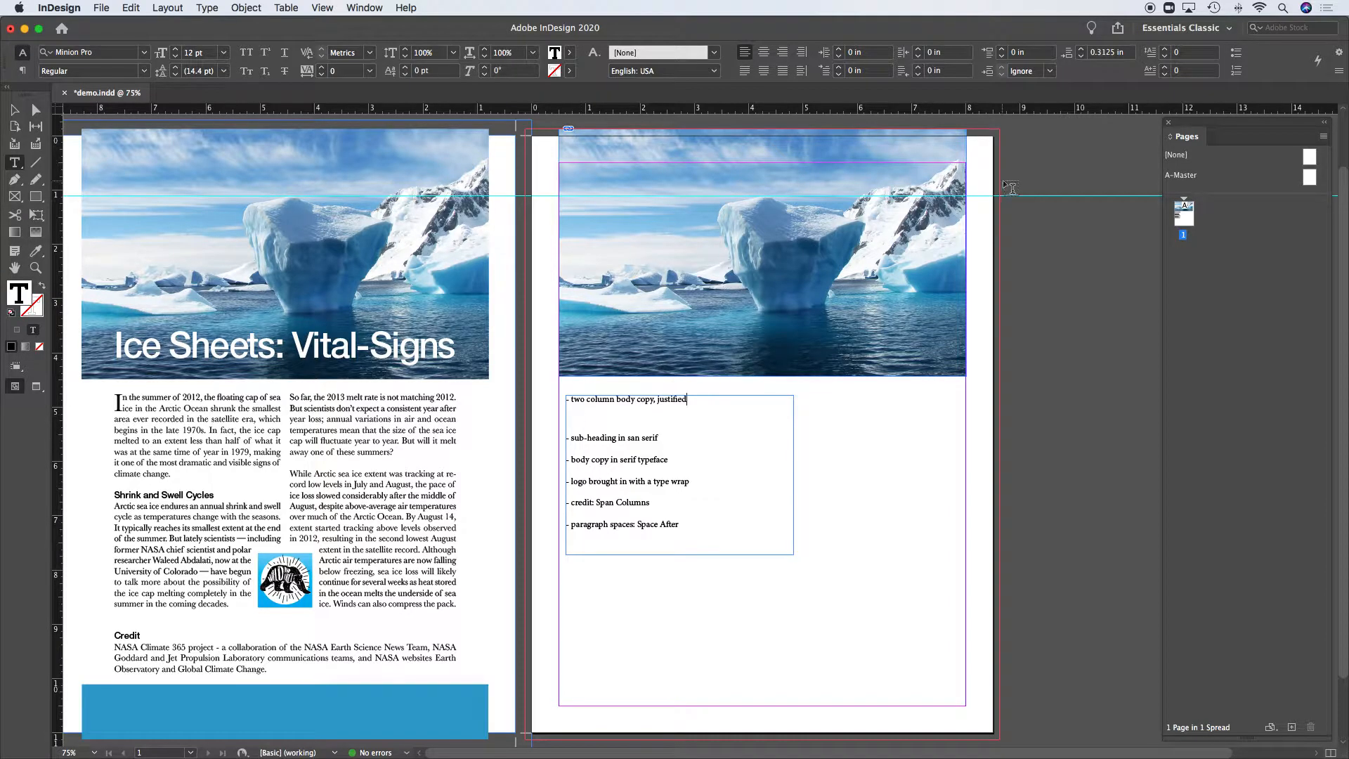
# Step: Set the first note line's Space After back to 0 in
pyautogui.click(1081, 56)
pyautogui.click(1081, 56)
pyautogui.click(1081, 56)
pyautogui.click(1081, 56)
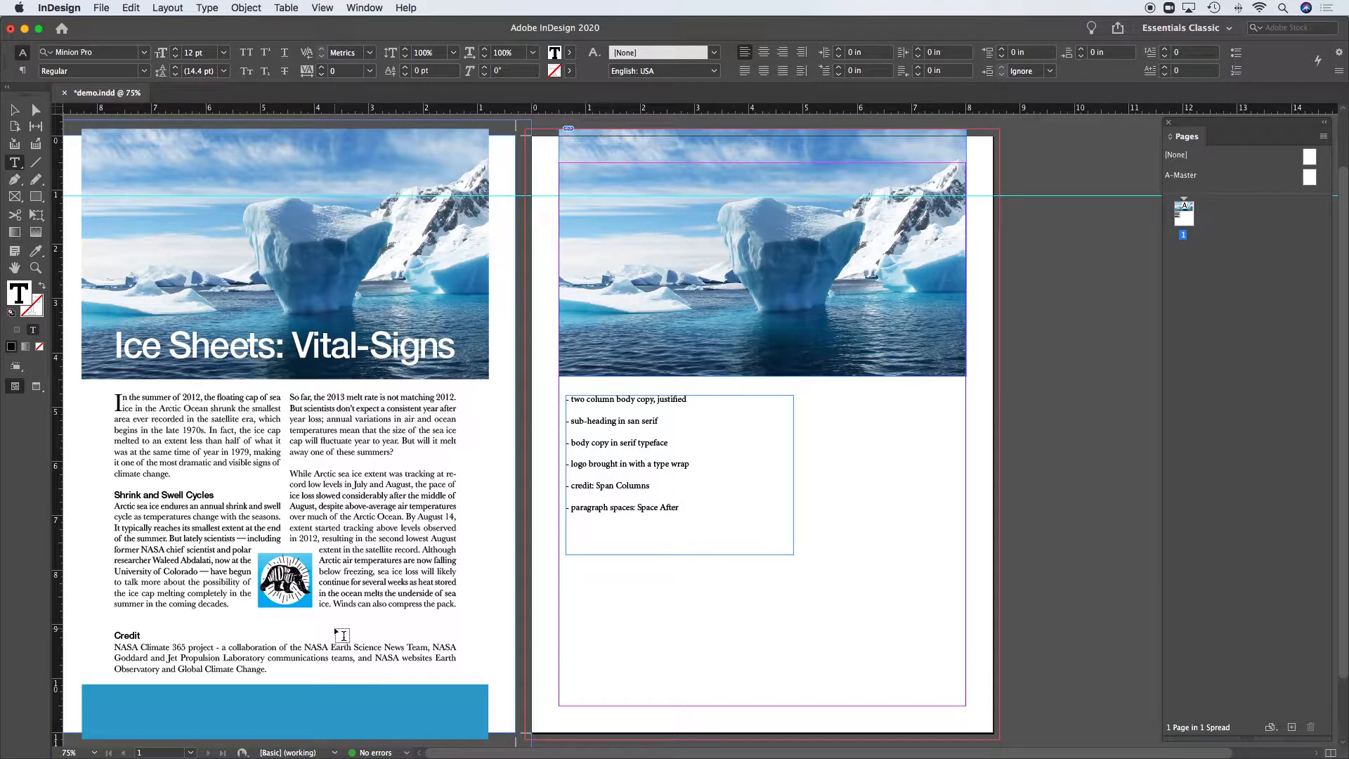
# Step: Move the notes text frame off the page onto the pasteboard beside it and deselect it
pyautogui.click(14, 111)
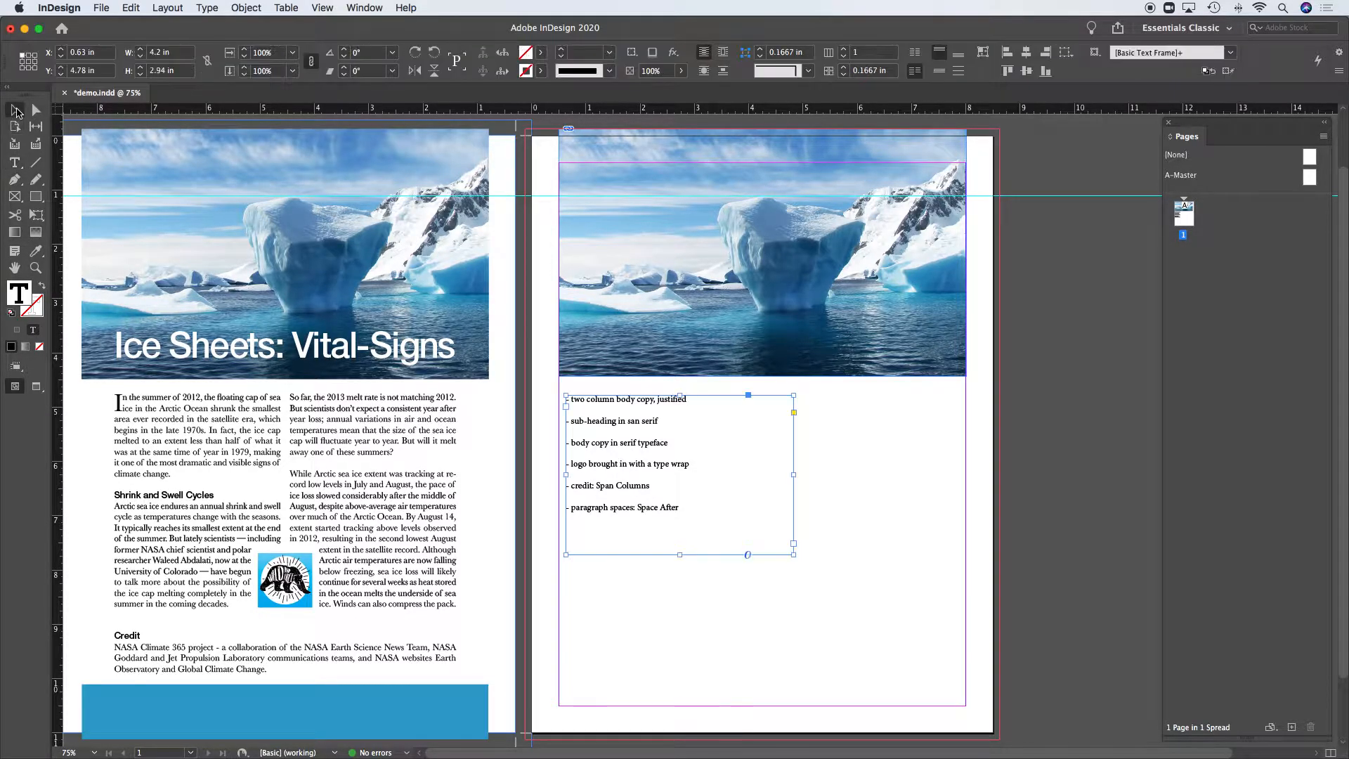
pyautogui.moveTo(586, 399); pyautogui.dragTo(1052, 426)
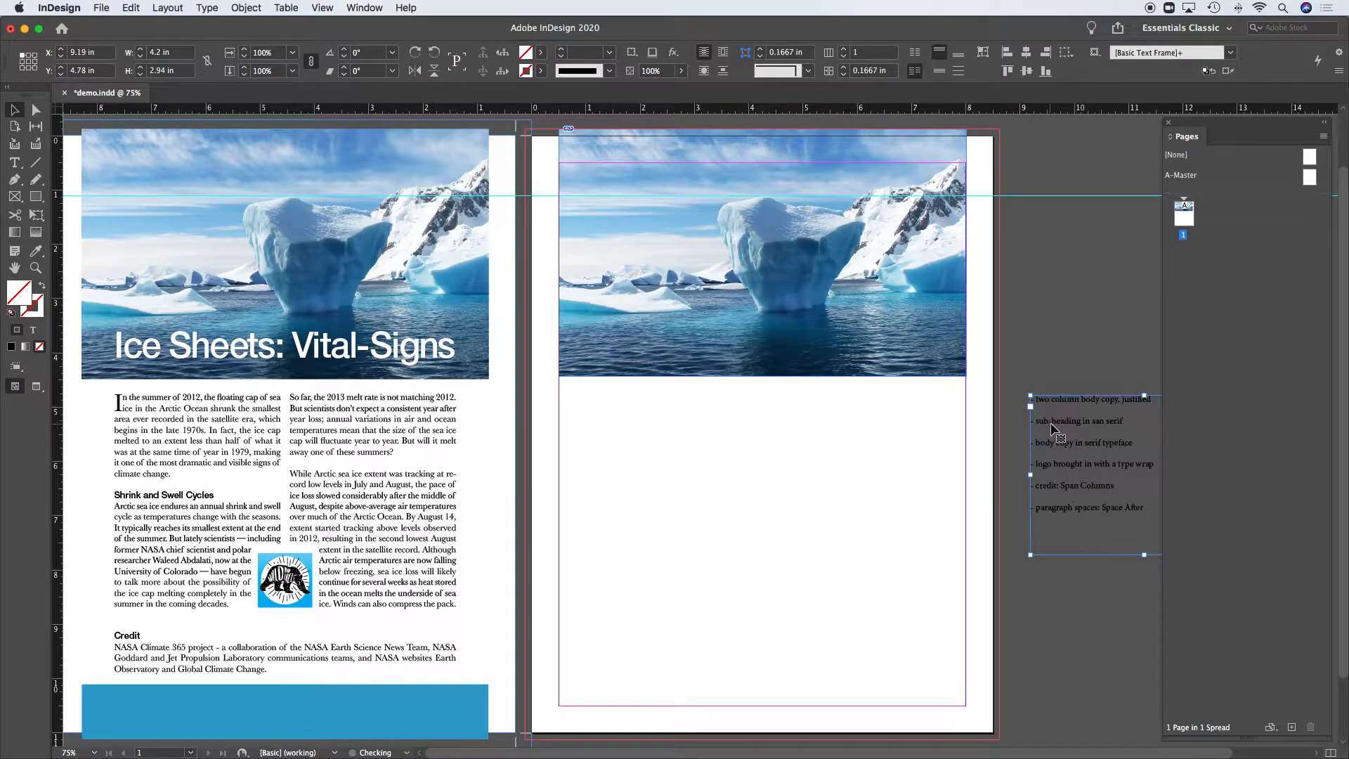
pyautogui.click(1052, 313)
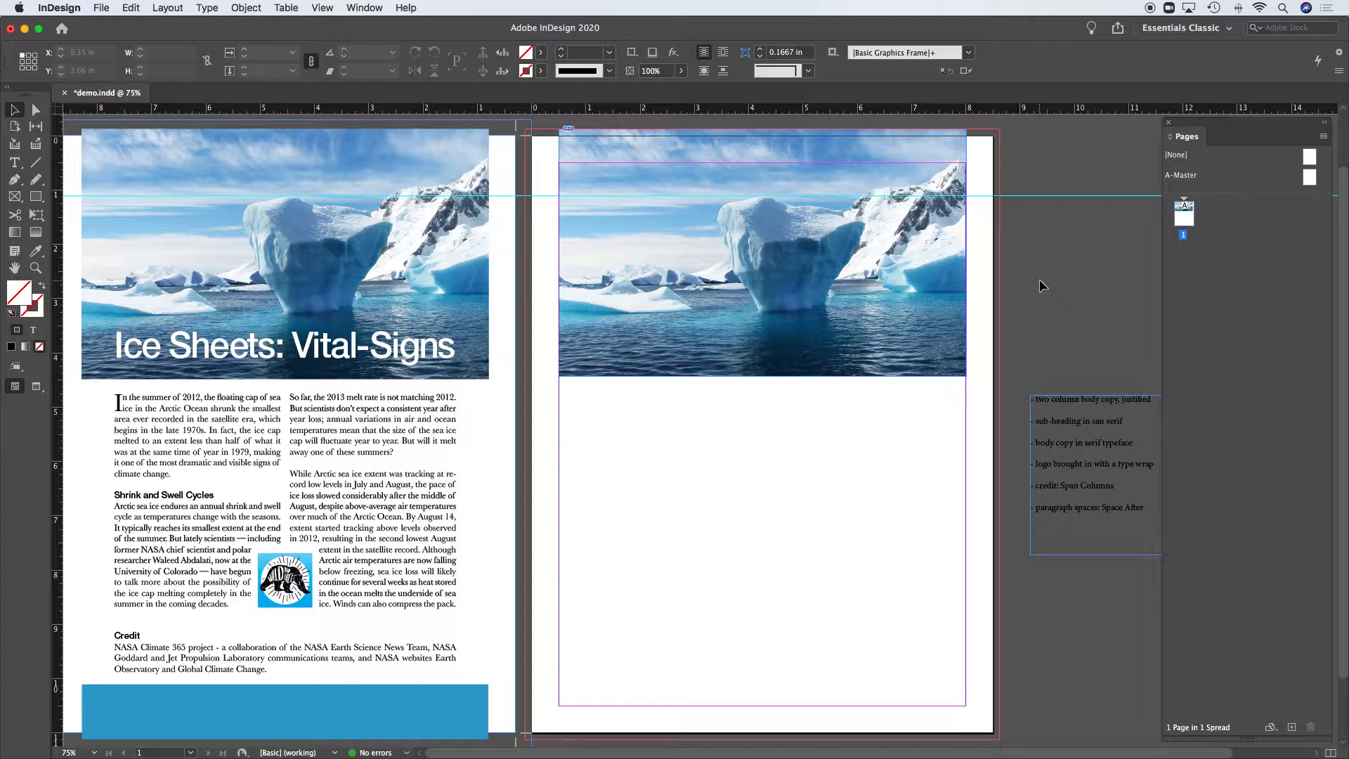
# Step: Preview the contents of 3_content.txt and load the file for placing
pyautogui.click(100, 7)
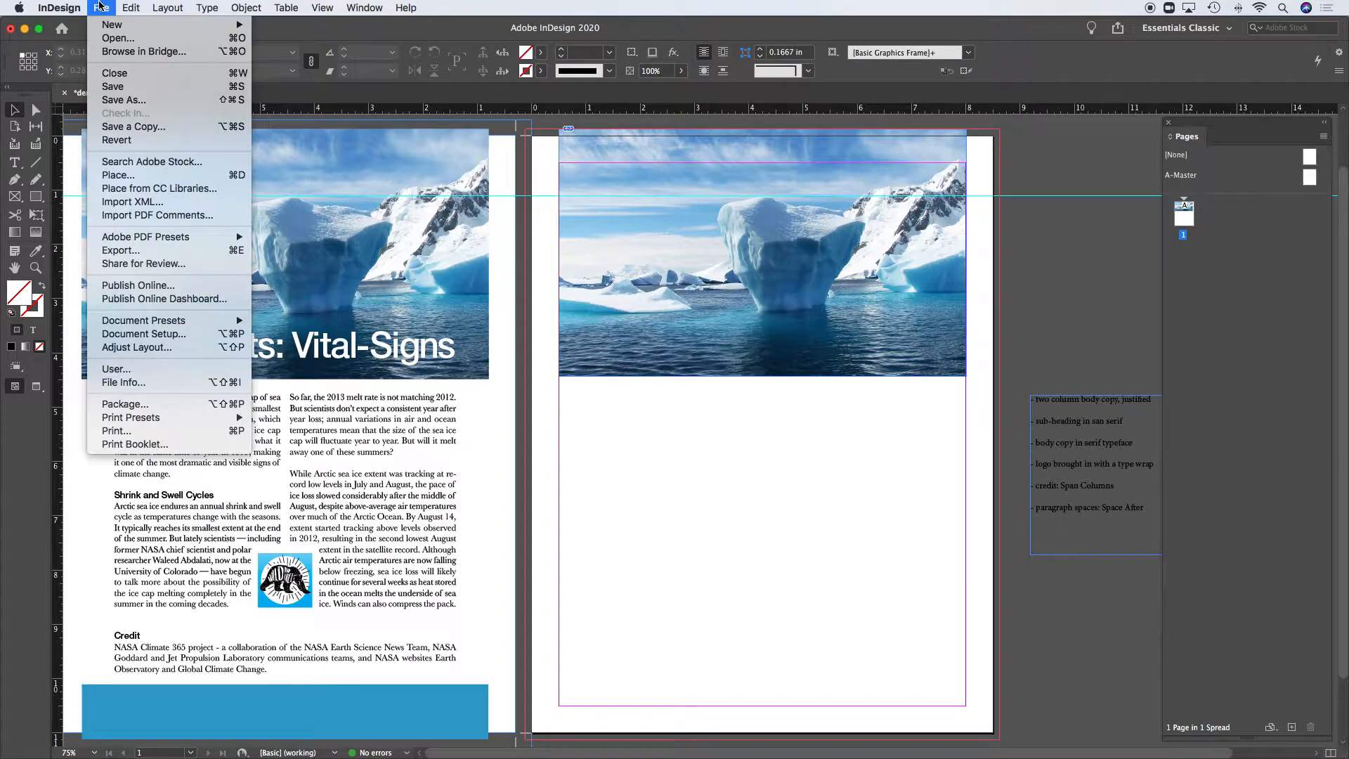
pyautogui.click(128, 176)
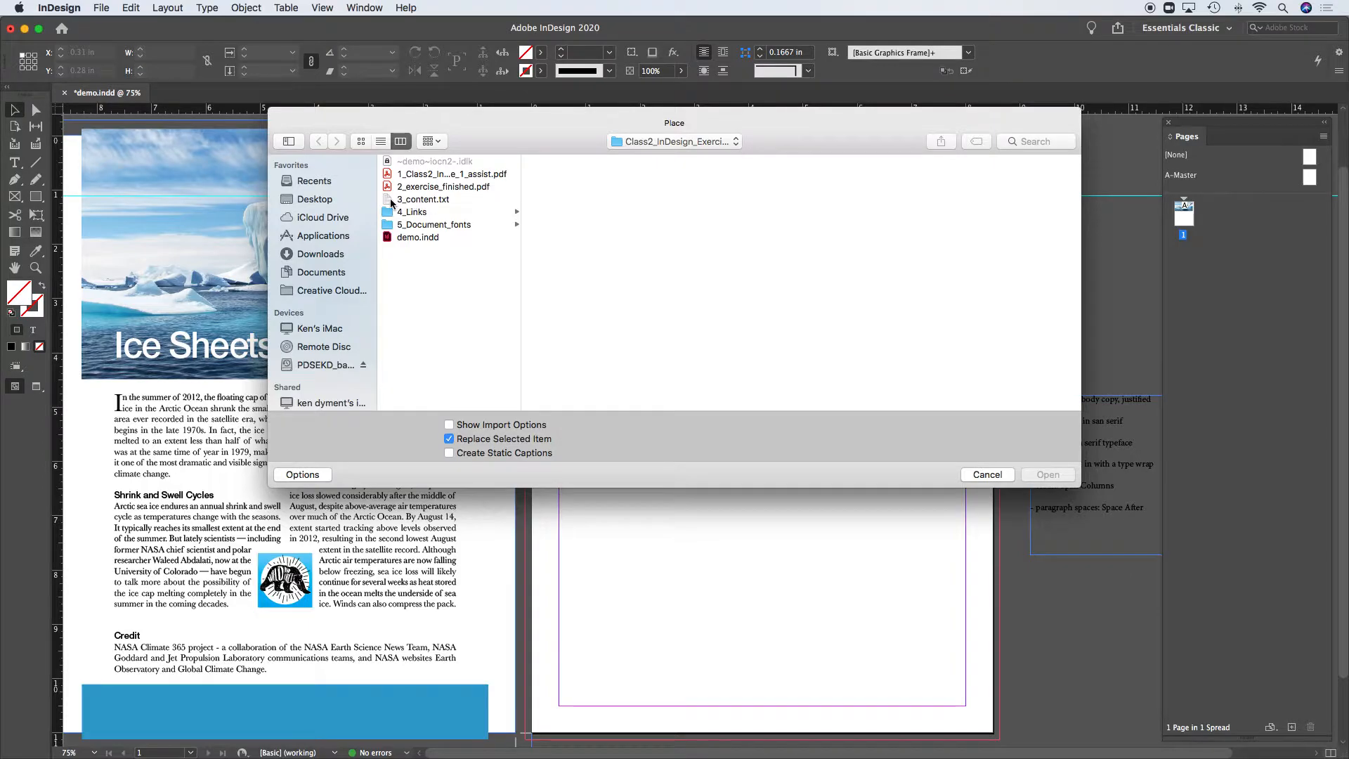
pyautogui.click(388, 200)
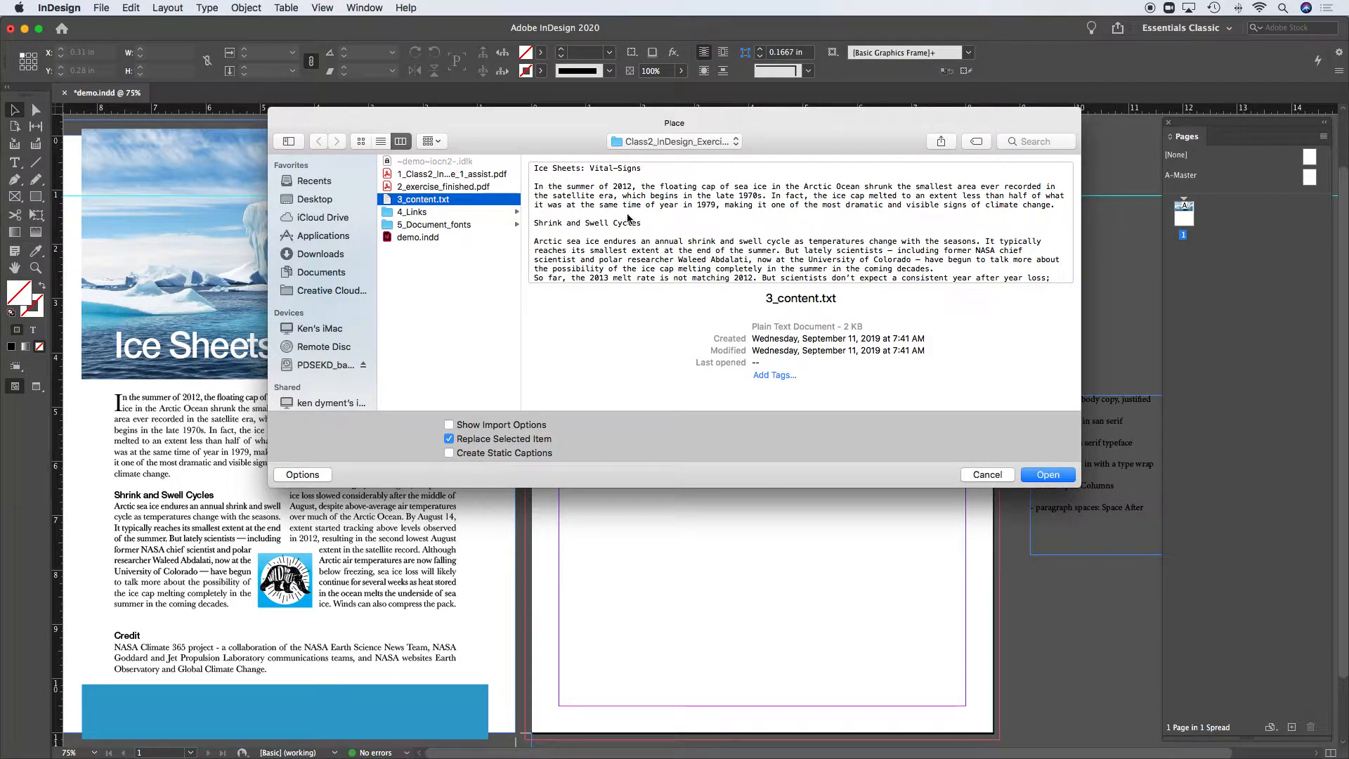
pyautogui.scroll(-3, 627, 215)
pyautogui.scroll(-3, 627, 215)
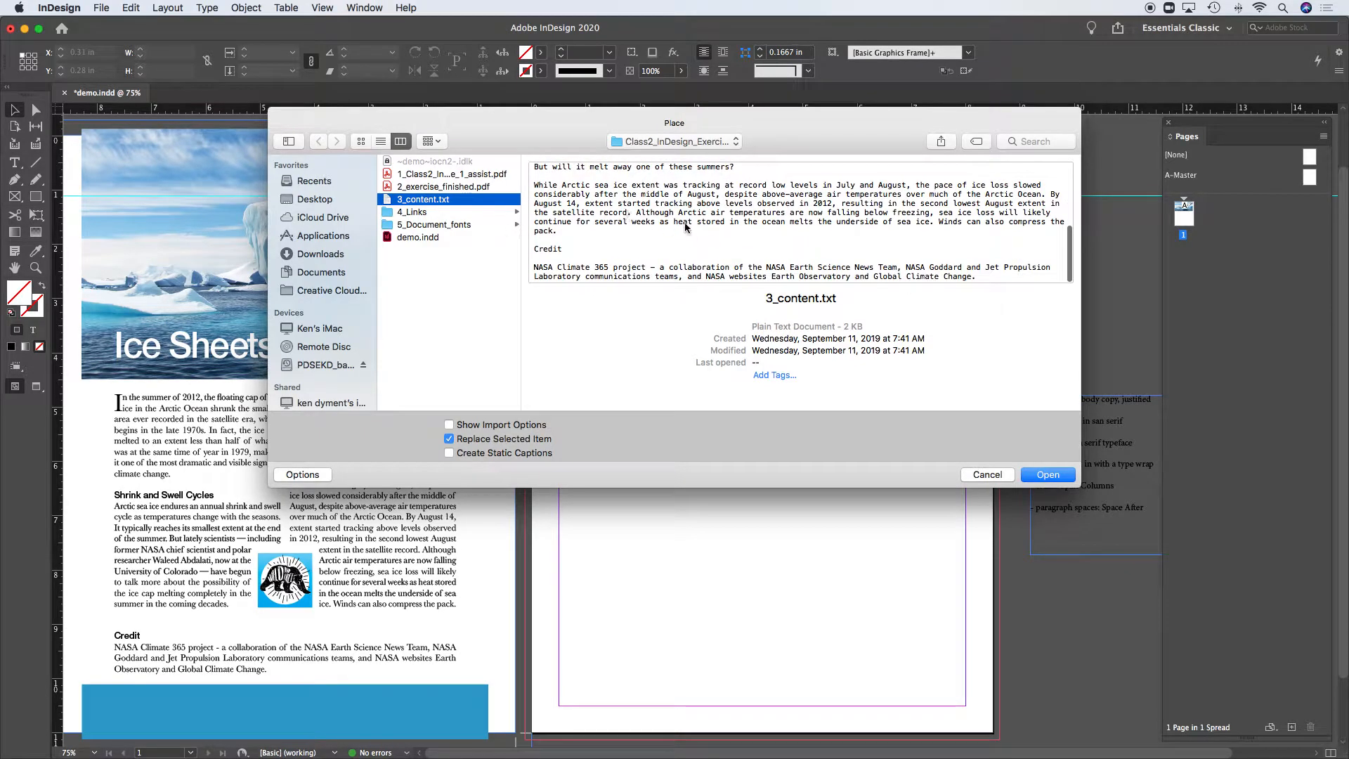
pyautogui.click(1048, 476)
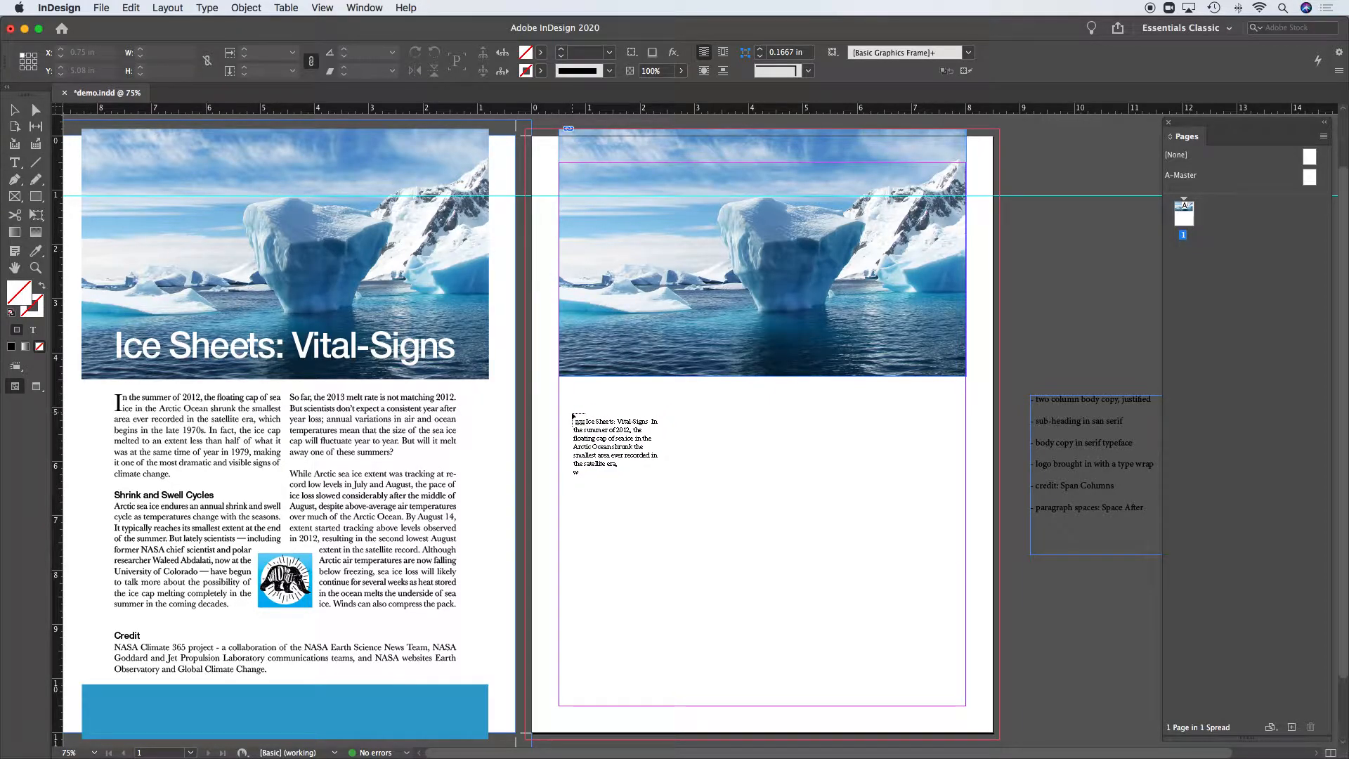
# Step: Place the loaded text below the image in a frame about 5.55 by 5.315 in, instead of one spanning the page margins
pyautogui.click(572, 414)
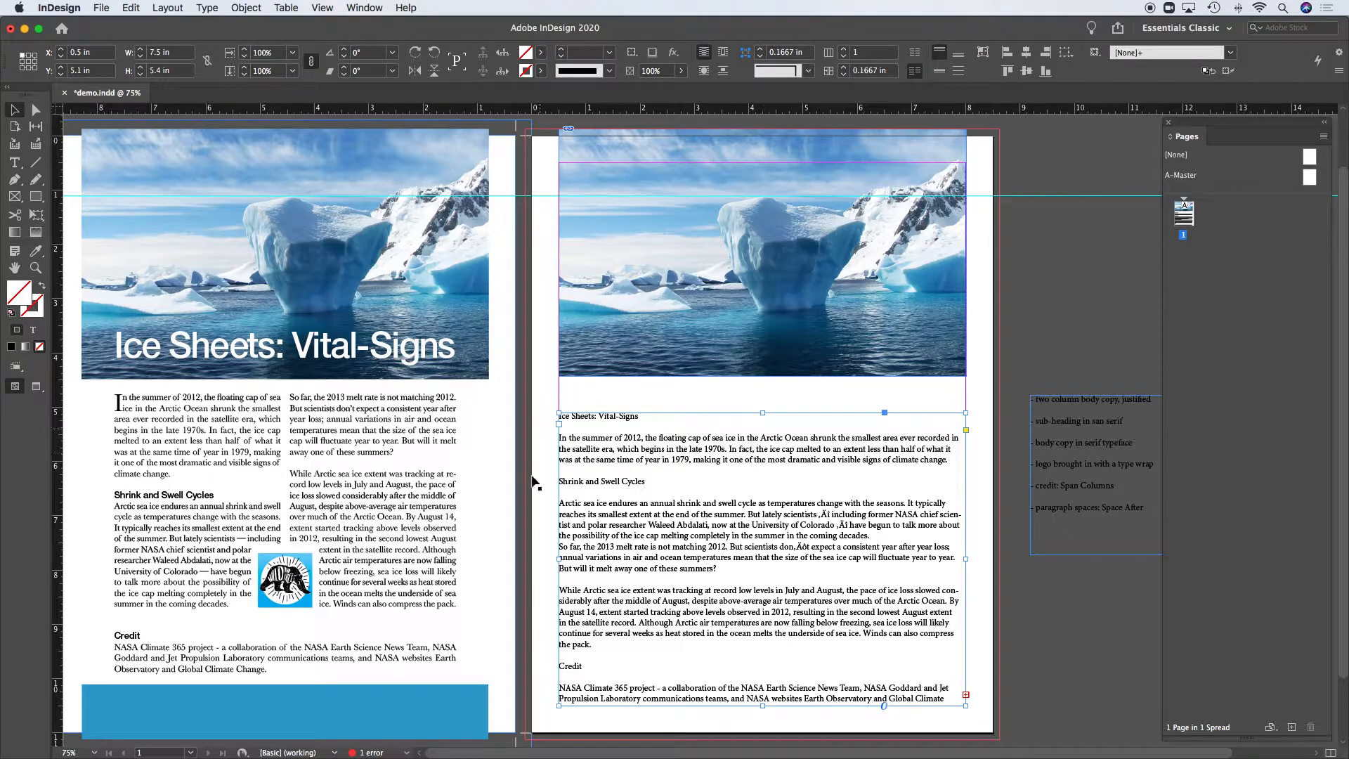
pyautogui.press('super+z')
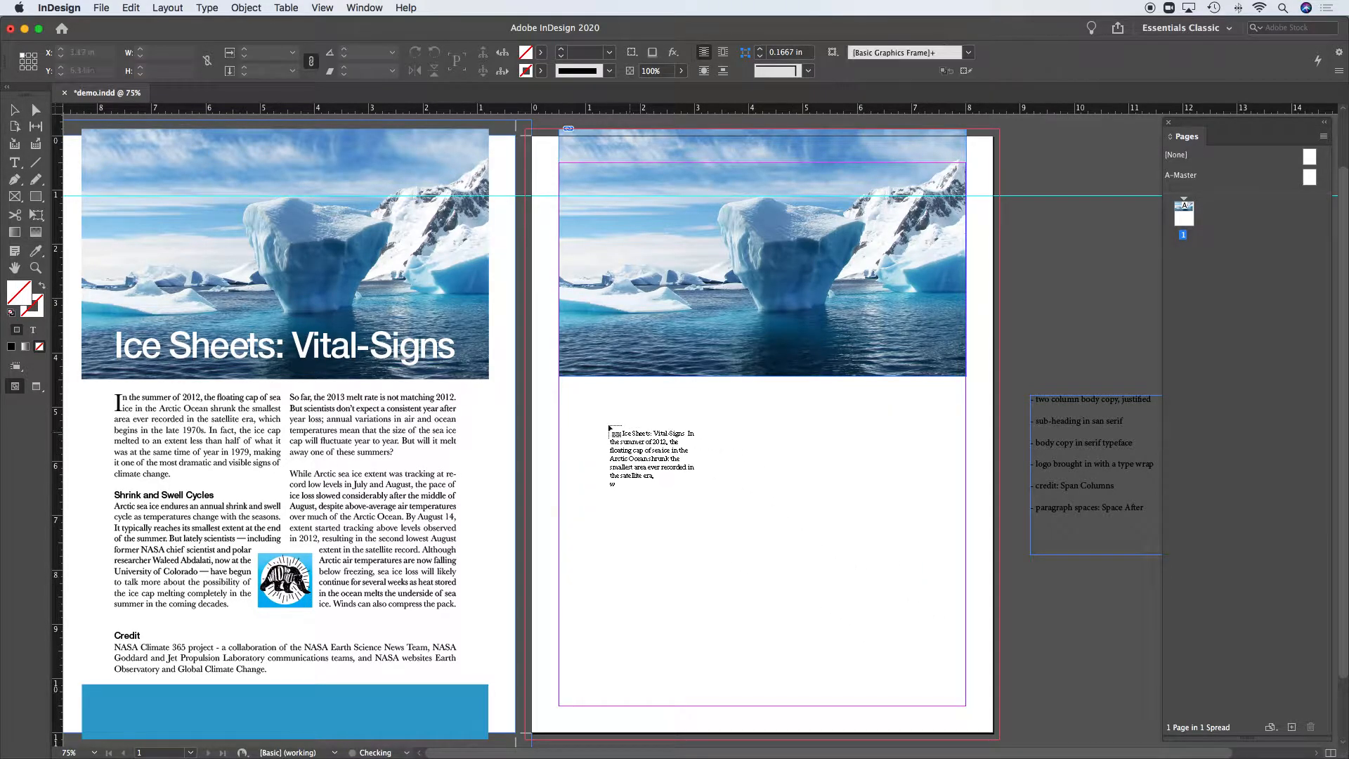
pyautogui.moveTo(579, 397)
pyautogui.mouseDown()
pyautogui.moveTo(843, 565)
pyautogui.moveTo(931, 663)
pyautogui.moveTo(966, 666)
pyautogui.moveTo(894, 667)
pyautogui.moveTo(920, 661)
pyautogui.moveTo(896, 666)
pyautogui.moveTo(918, 681)
pyautogui.mouseUp()
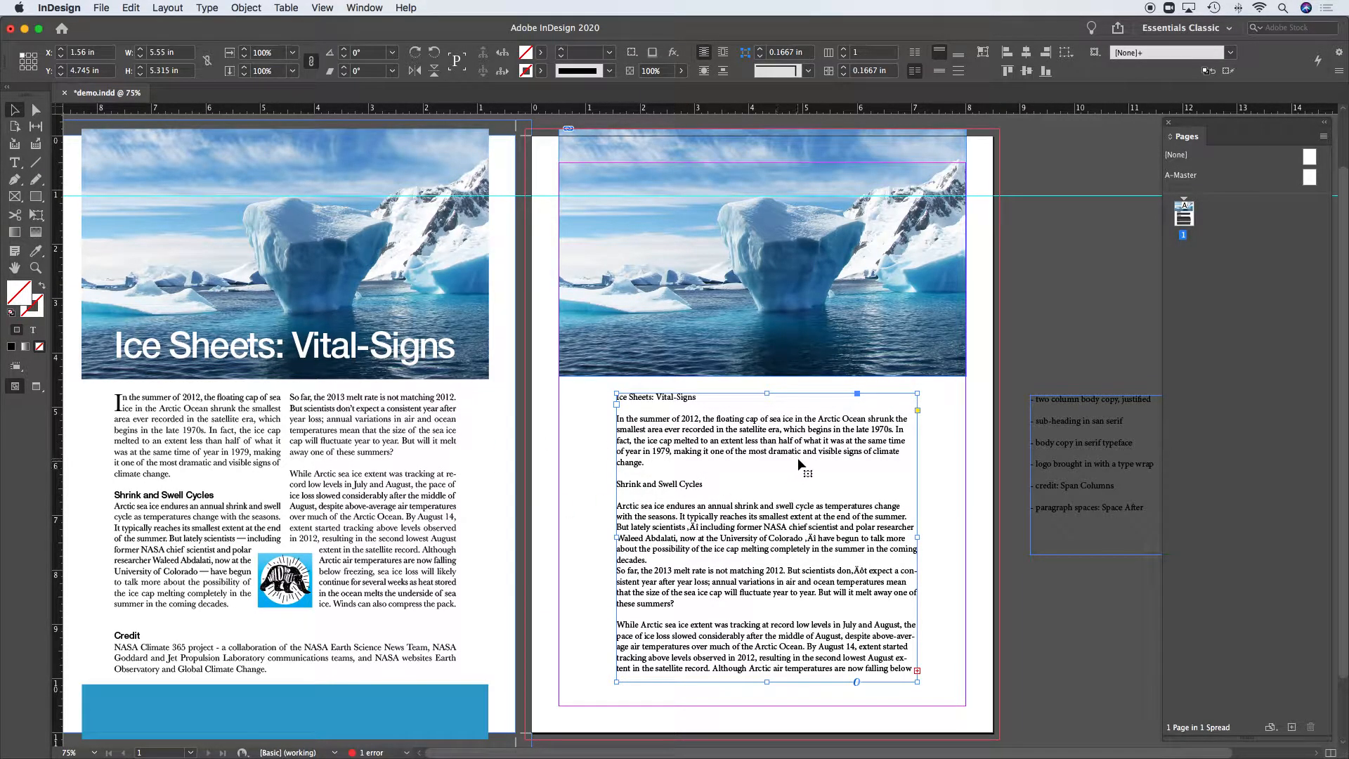
pyautogui.doubleClick(687, 402)
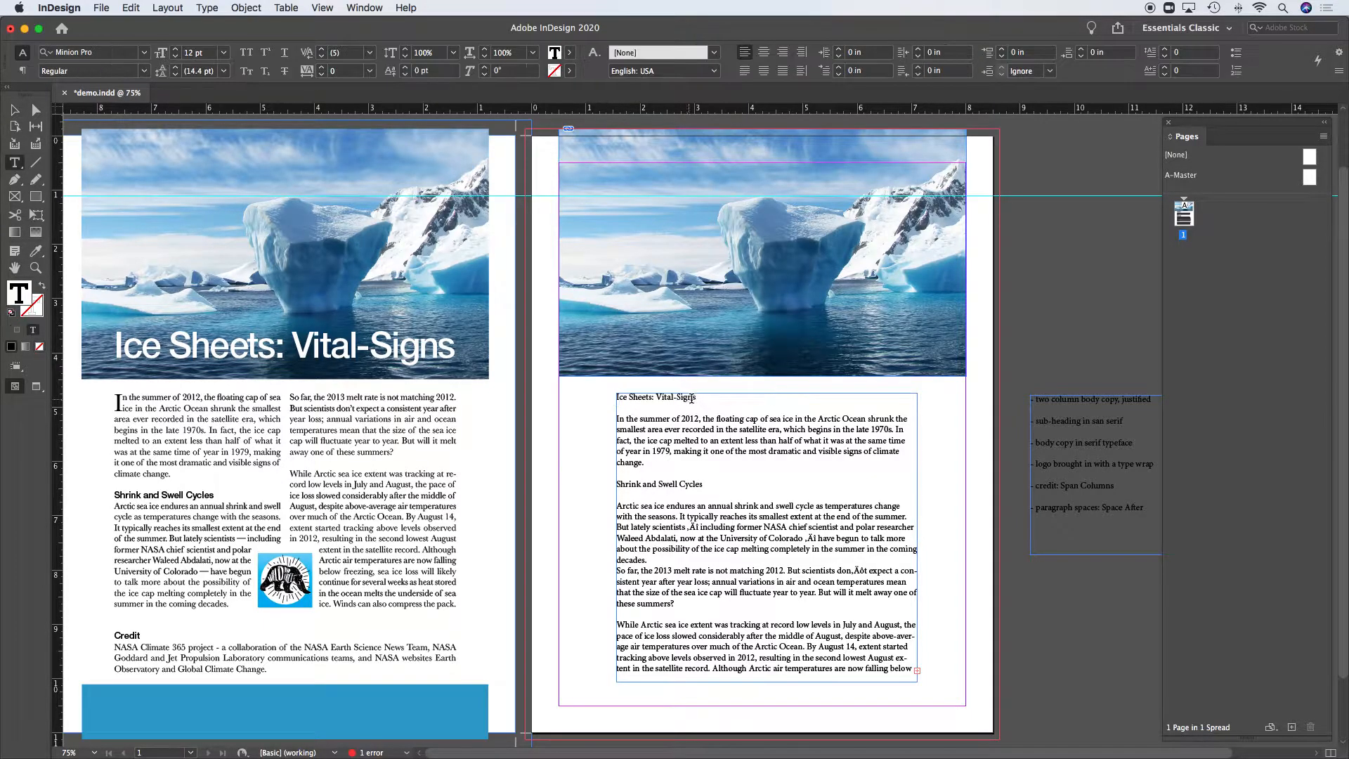
pyautogui.moveTo(698, 397); pyautogui.dragTo(586, 406)
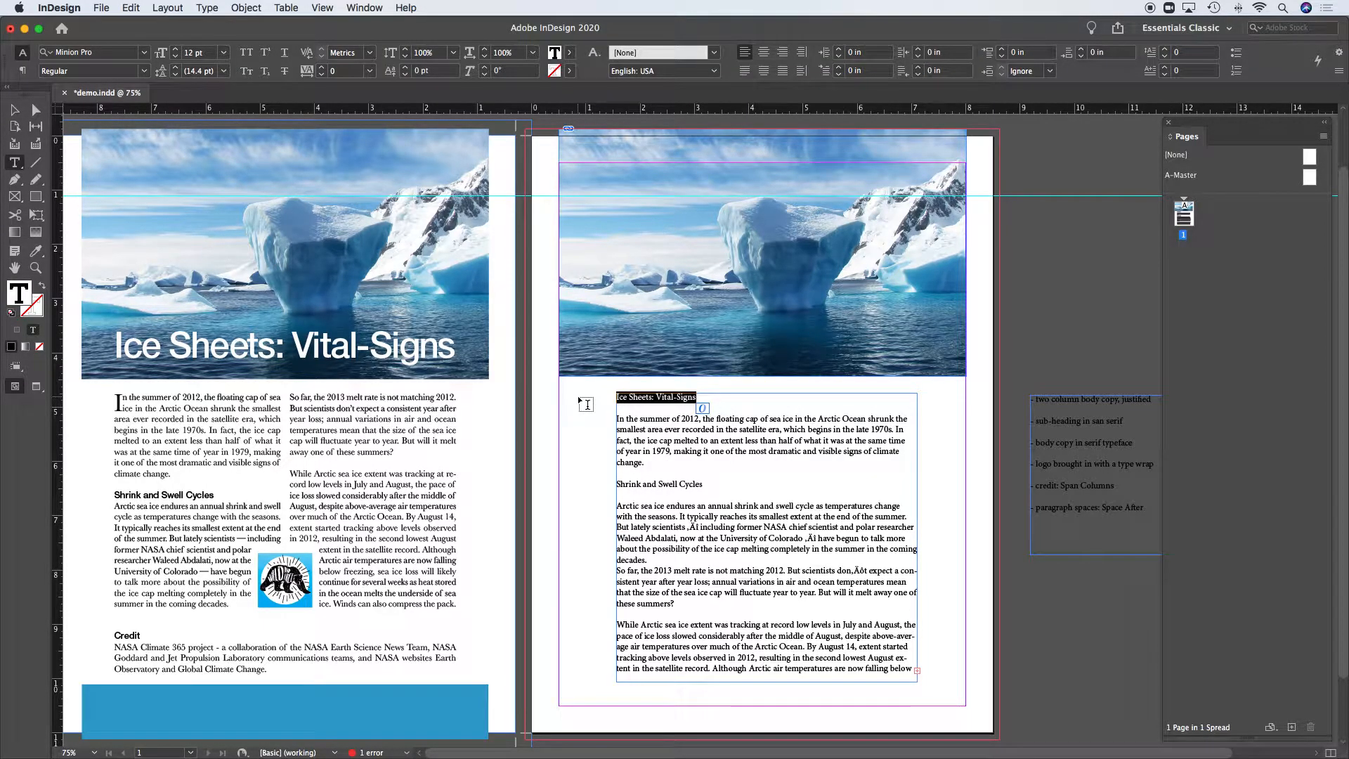
pyautogui.click(690, 432)
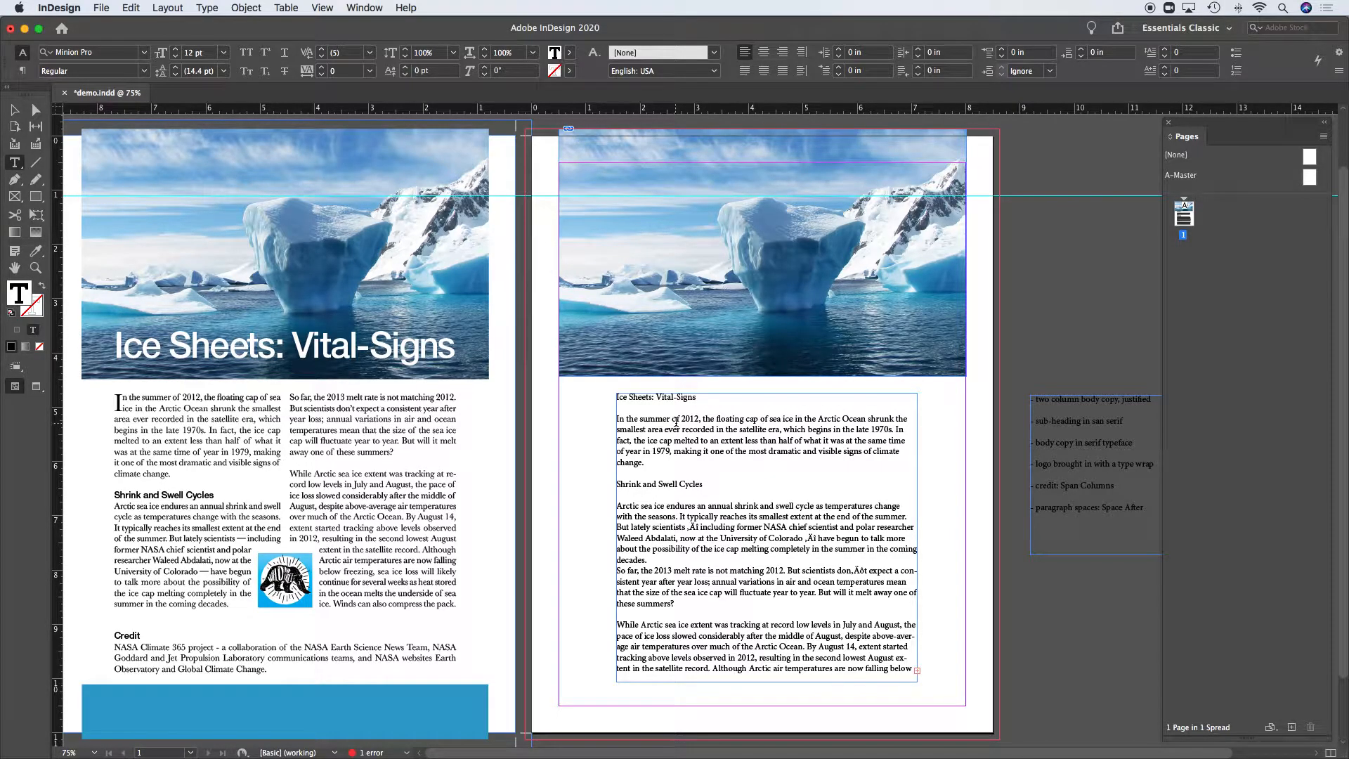
pyautogui.click(16, 111)
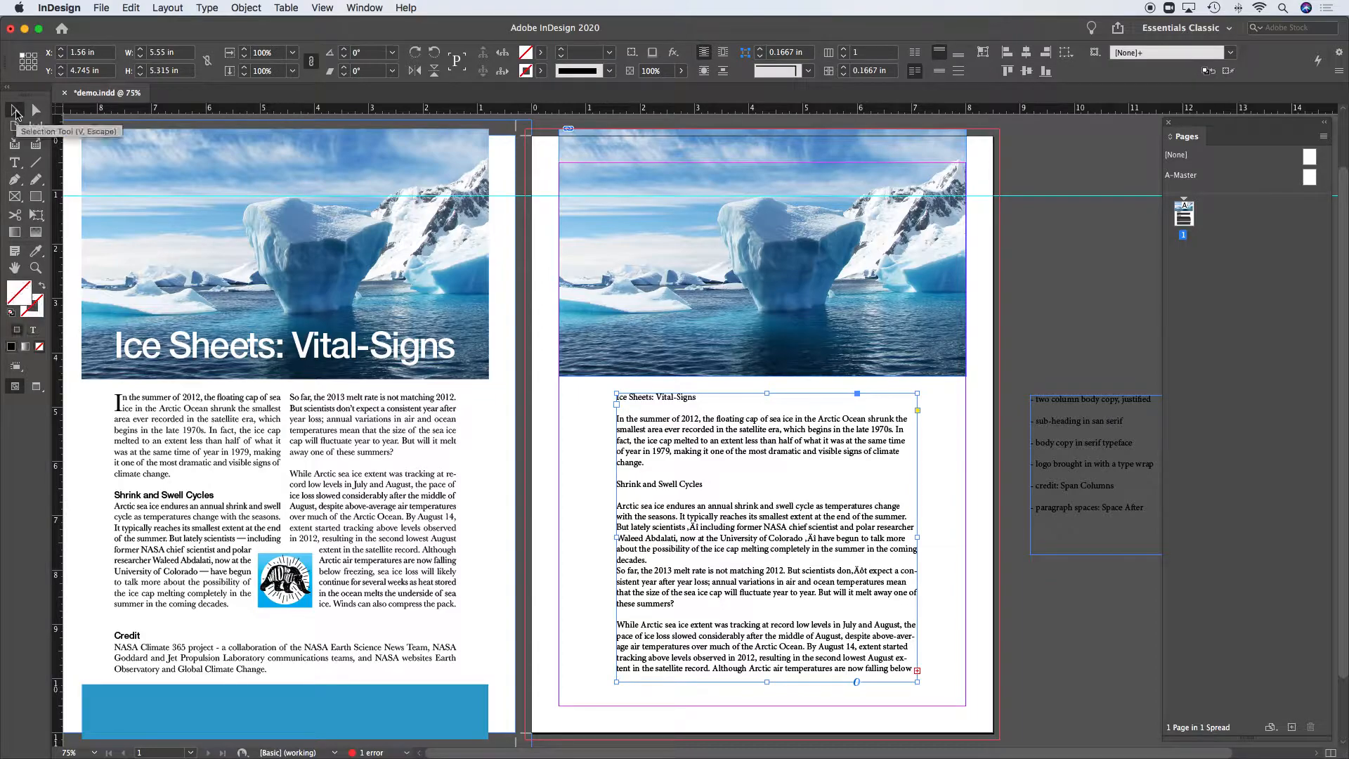
pyautogui.doubleClick(711, 437)
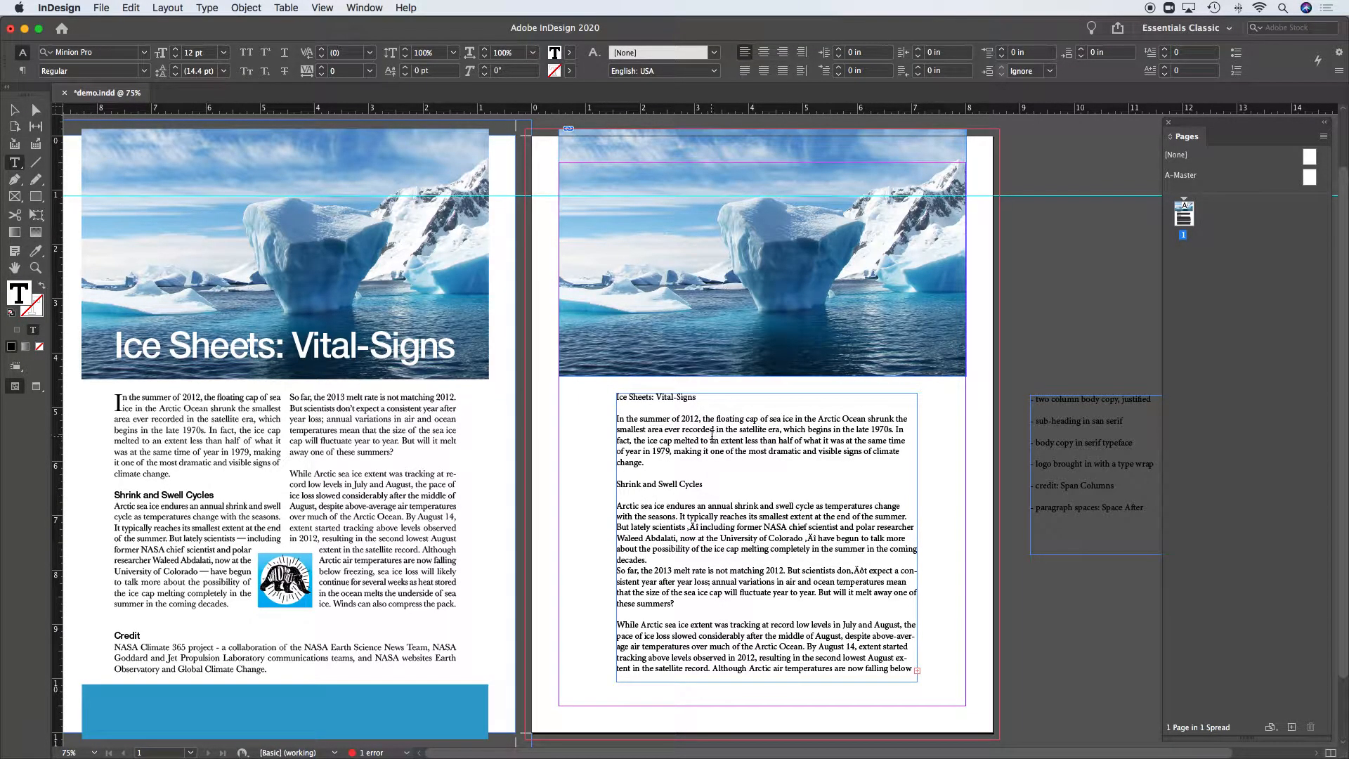
pyautogui.click(695, 404)
pyautogui.moveTo(699, 397); pyautogui.dragTo(600, 398)
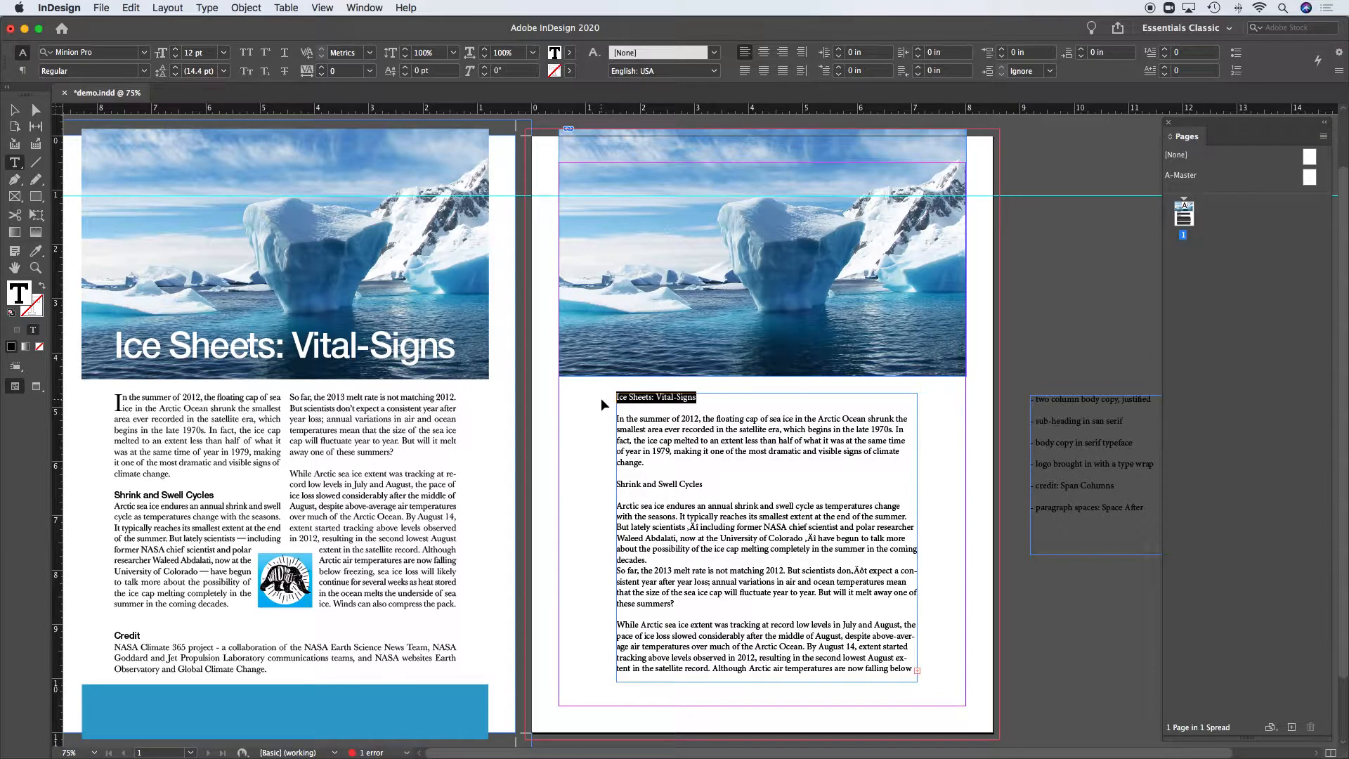
pyautogui.rightClick(640, 401)
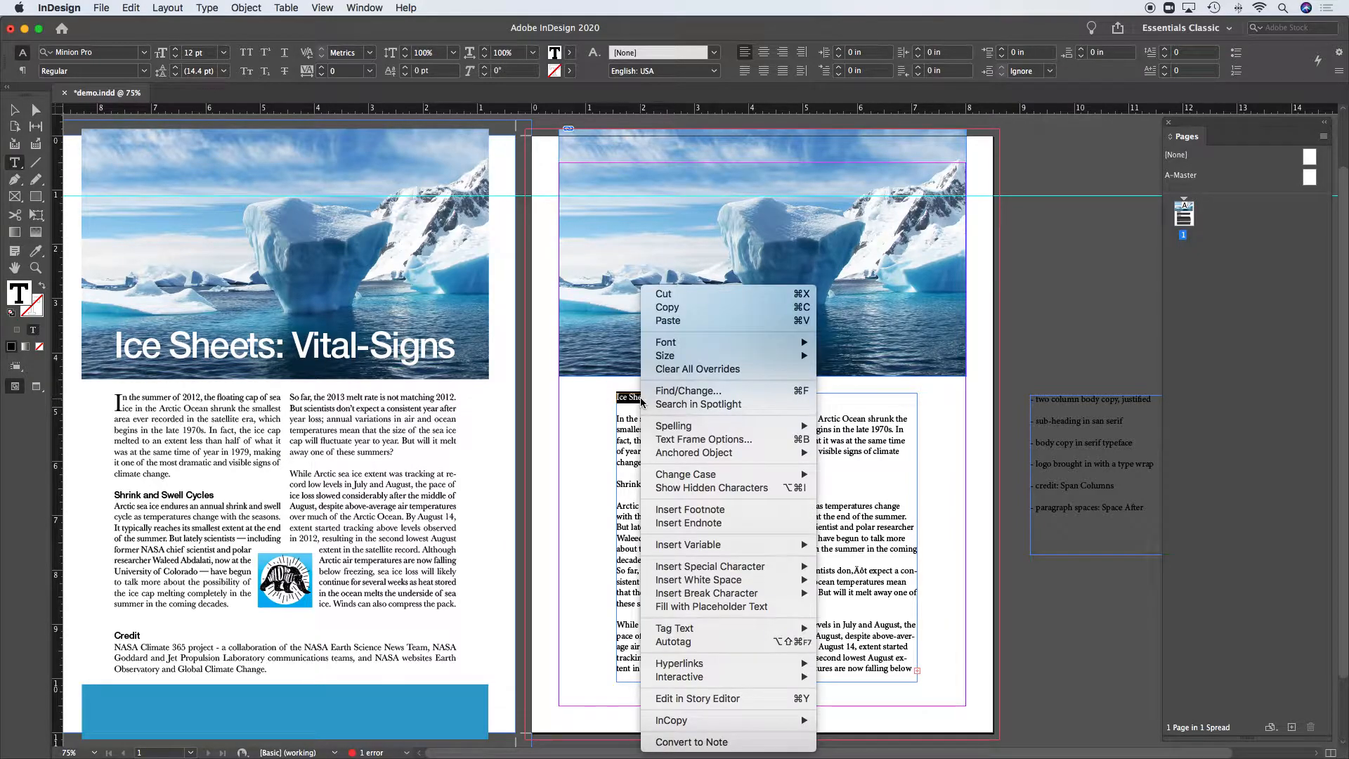
pyautogui.click(593, 411)
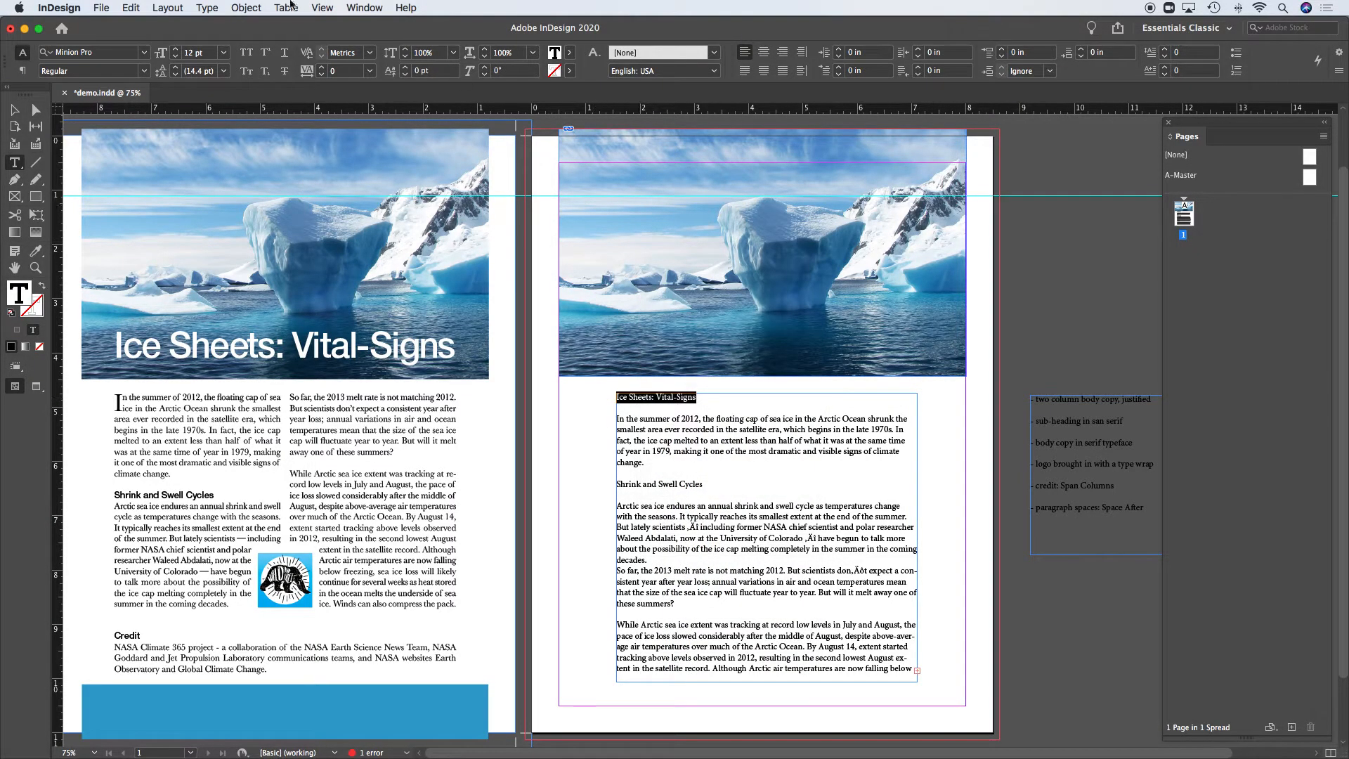
pyautogui.click(131, 9)
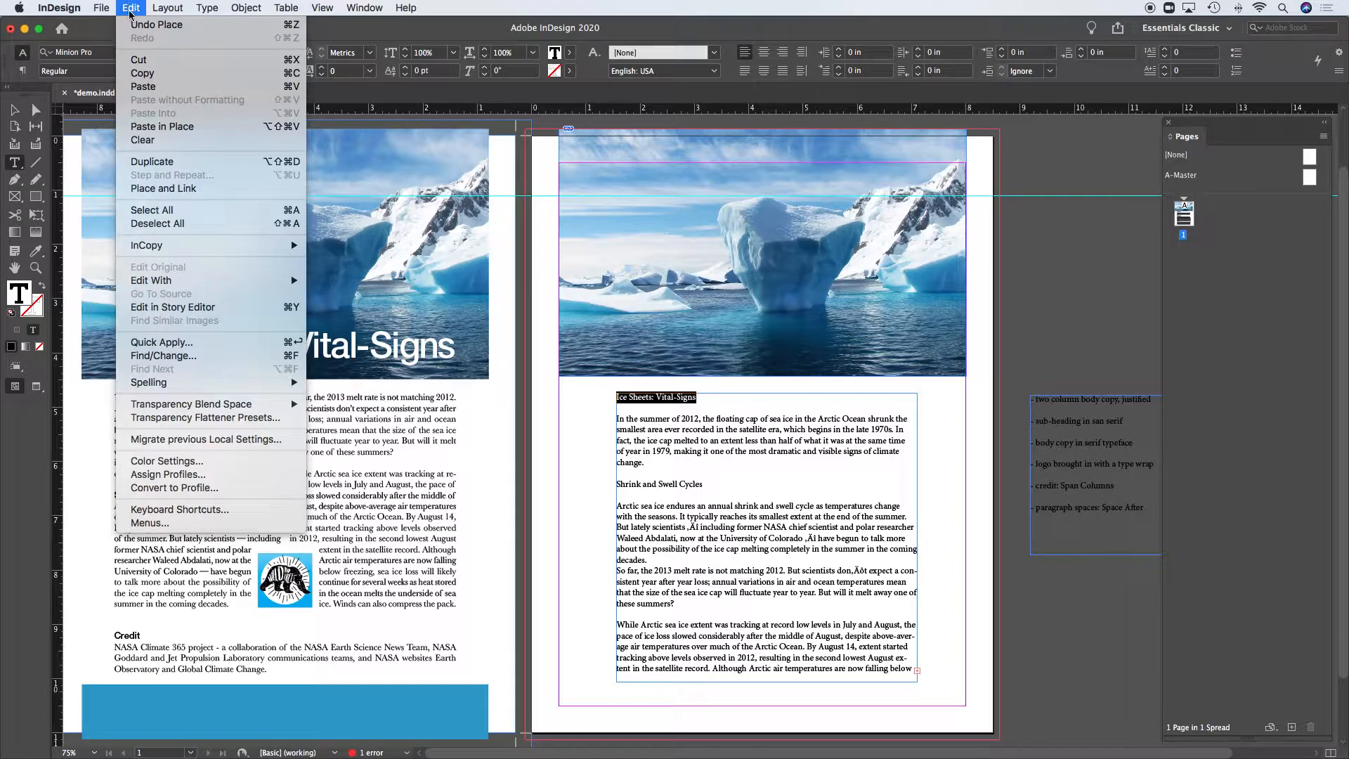
pyautogui.click(129, 10)
pyautogui.click(705, 399)
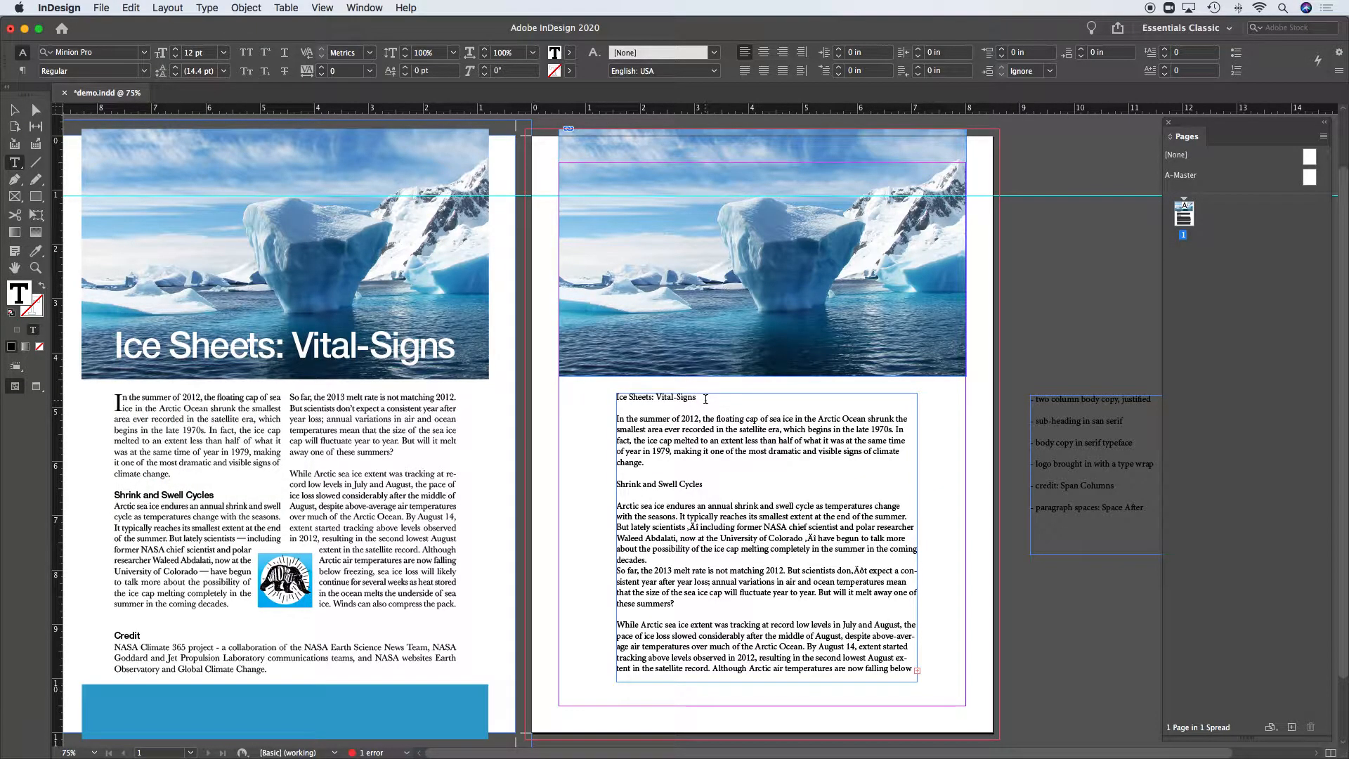
# Step: Copy the Ice Sheets: Vital-Signs title line, then delete it and the empty lines above the article's first paragraph
pyautogui.tripleClick(685, 396)
pyautogui.press('super+c')
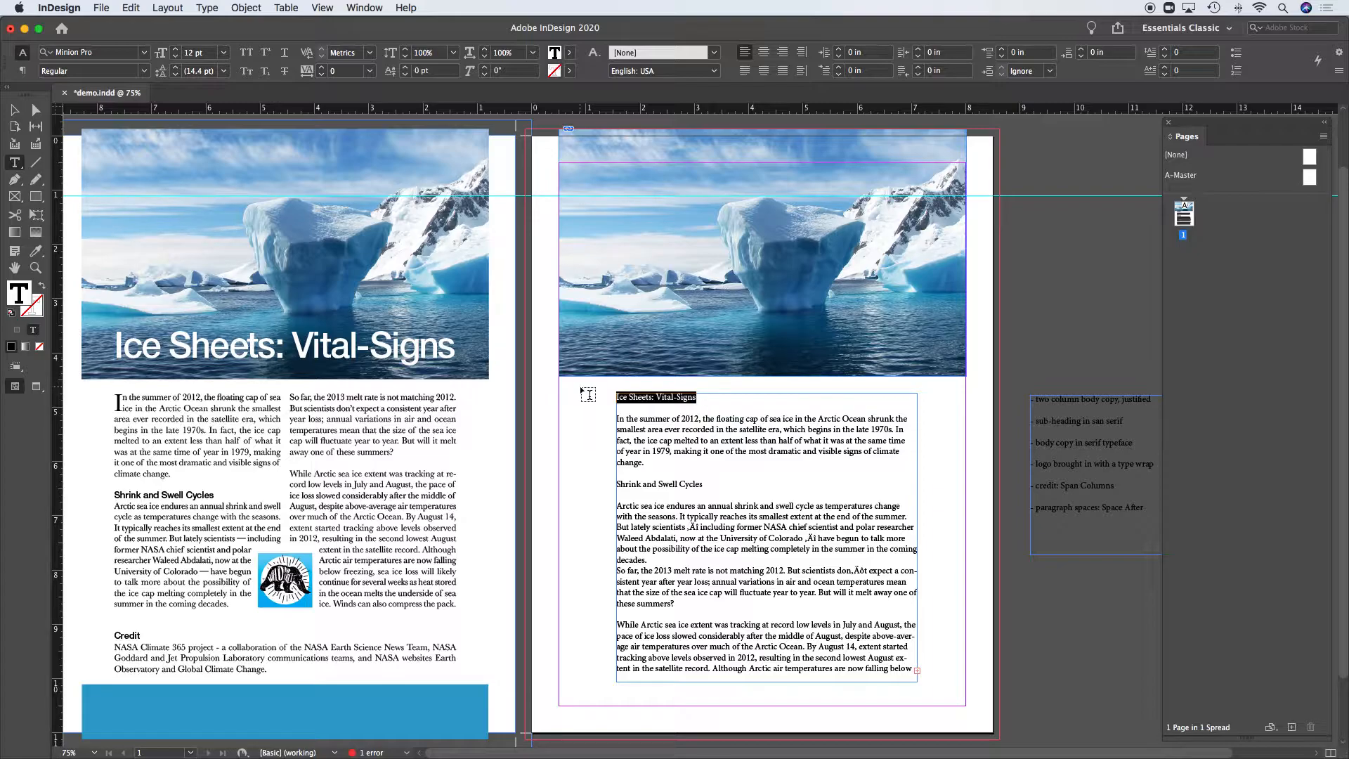
pyautogui.press('BackSpace')
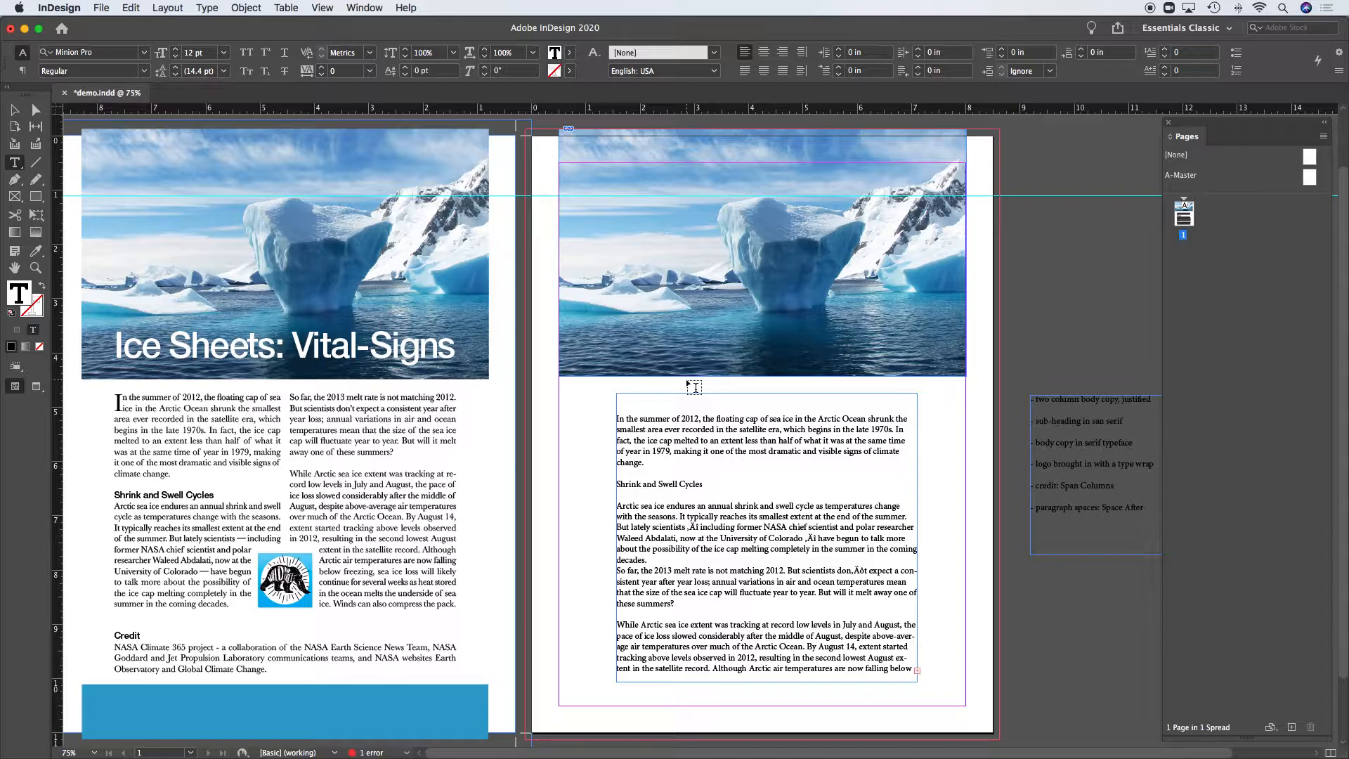
pyautogui.press('Delete')
pyautogui.press('Delete')
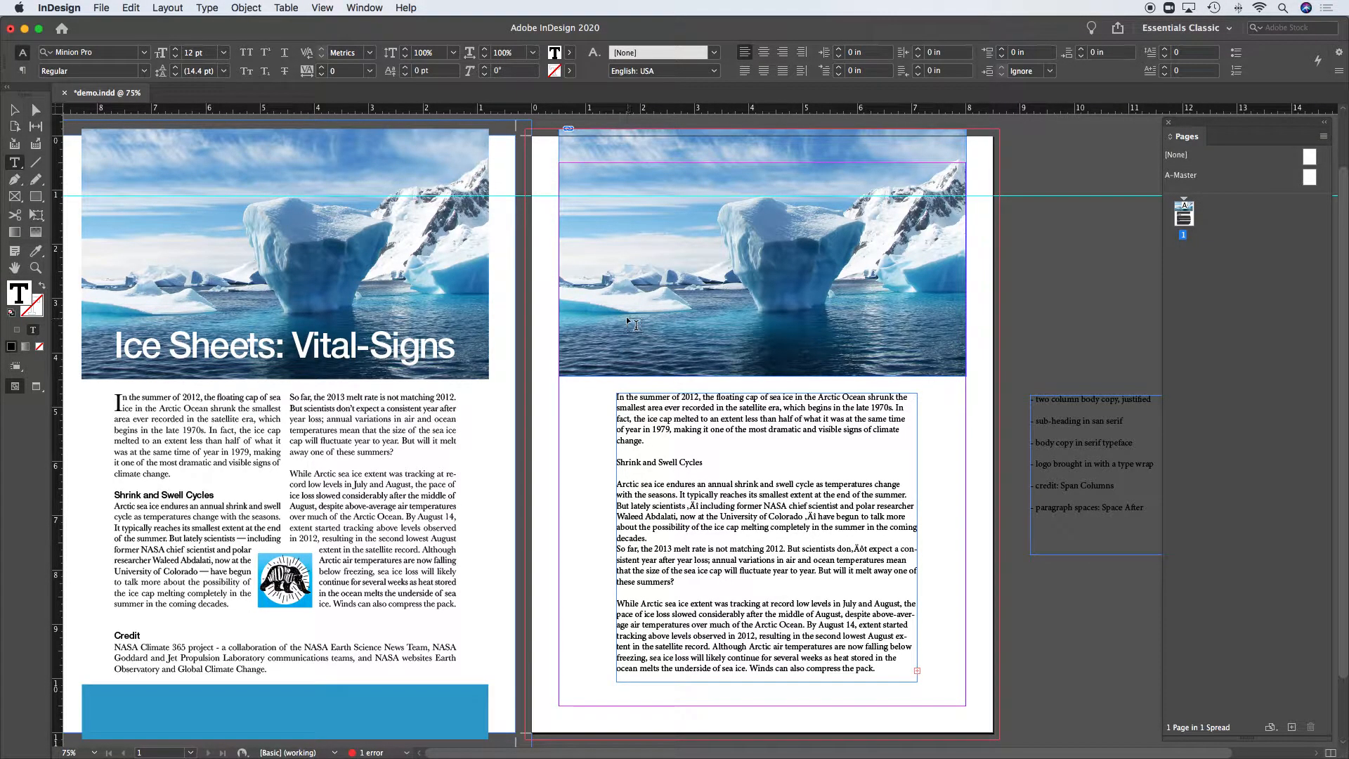
# Step: Create a text frame about 5.44 by 0.8 in over the lower part of the header image and paste the copied title into it
pyautogui.moveTo(621, 313); pyautogui.dragTo(917, 358)
pyautogui.press('Escape')
pyautogui.click(685, 333)
pyautogui.press('super+v')
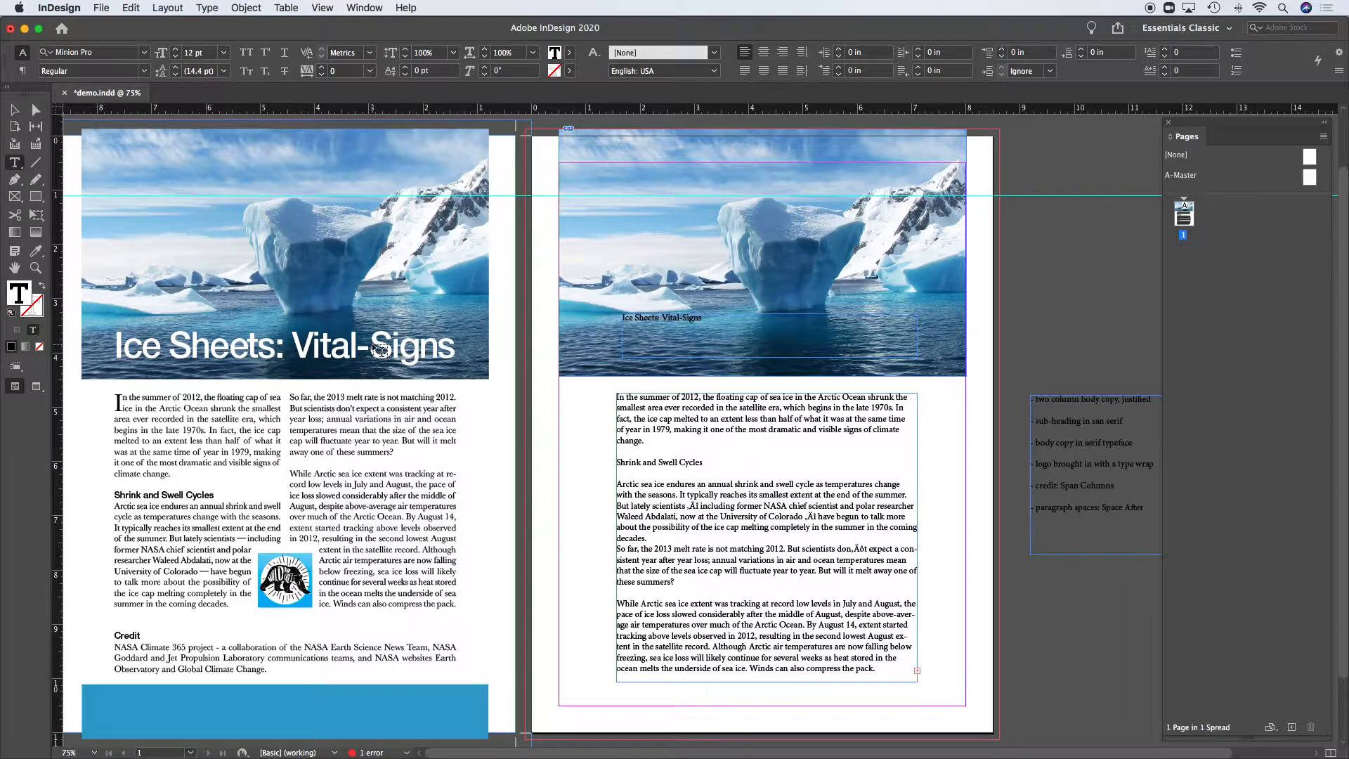
# Step: Select the pasted title and examine the contents of the 5_Document_fonts folder without placing any file
pyautogui.moveTo(706, 319); pyautogui.dragTo(597, 326)
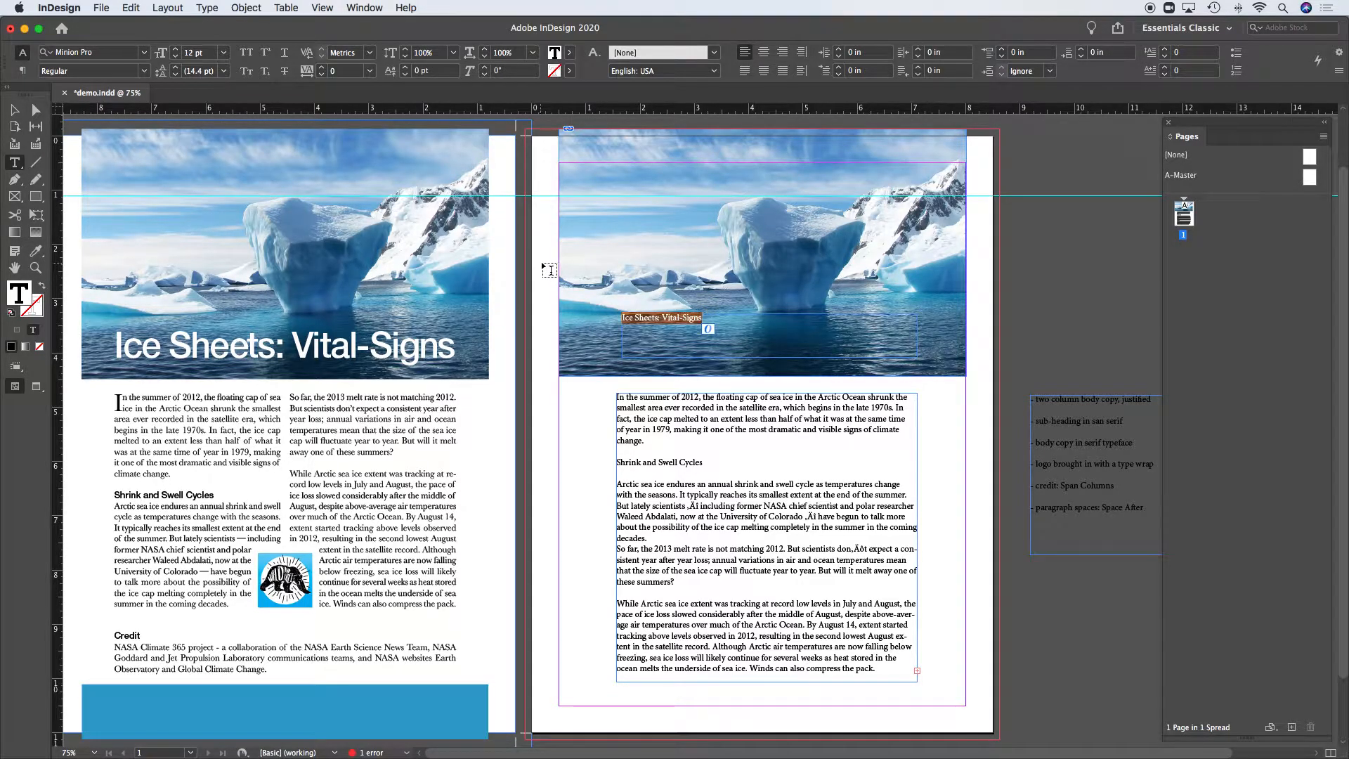
pyautogui.click(100, 8)
pyautogui.click(126, 176)
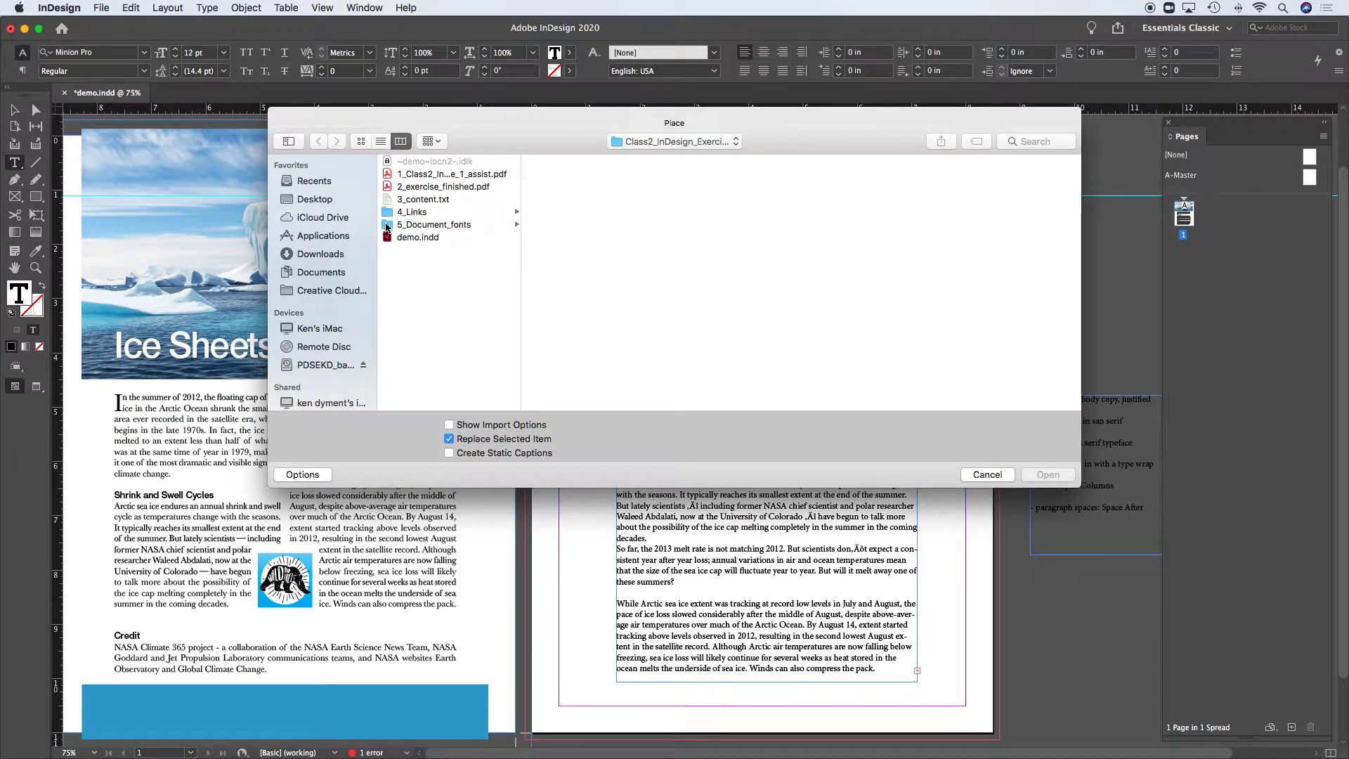
pyautogui.click(388, 226)
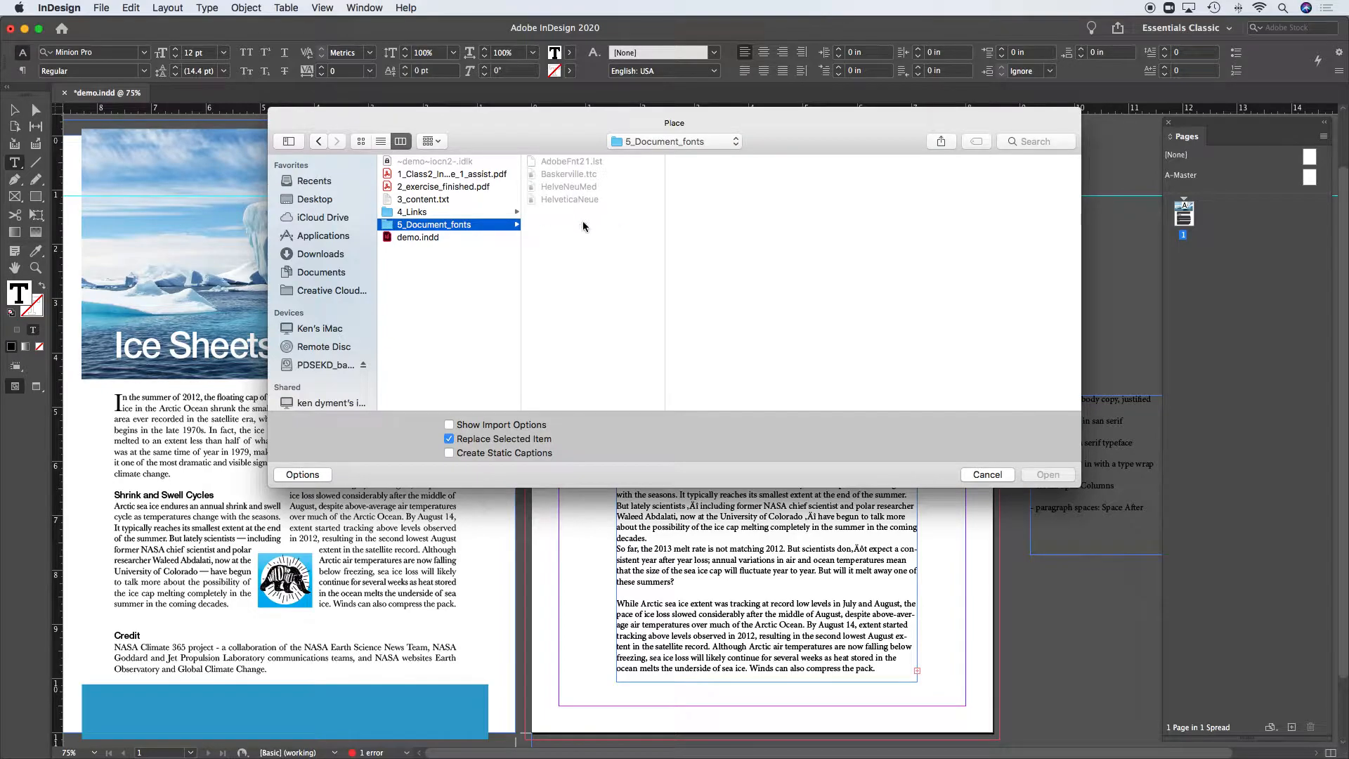
pyautogui.click(988, 475)
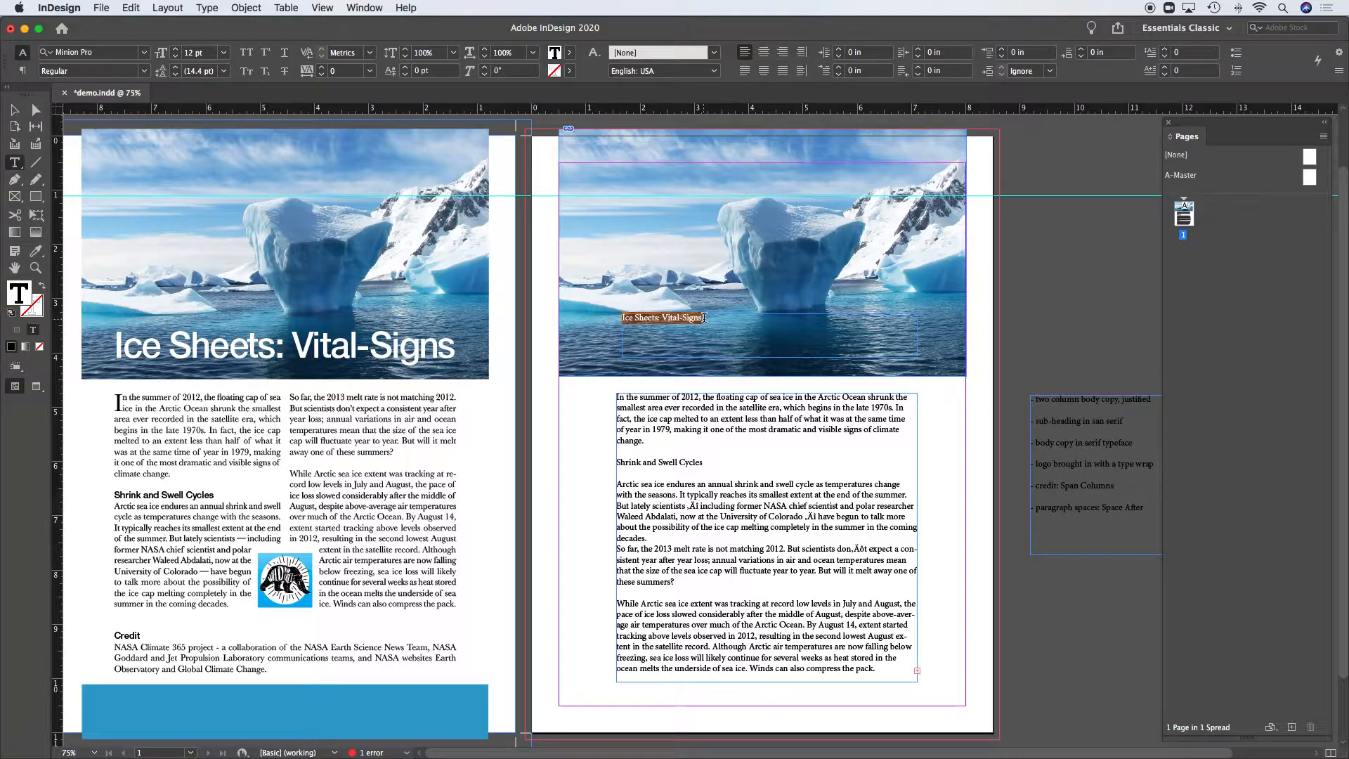
# Step: Set the title's font to Helvetica in the Bold style
pyautogui.click(144, 56)
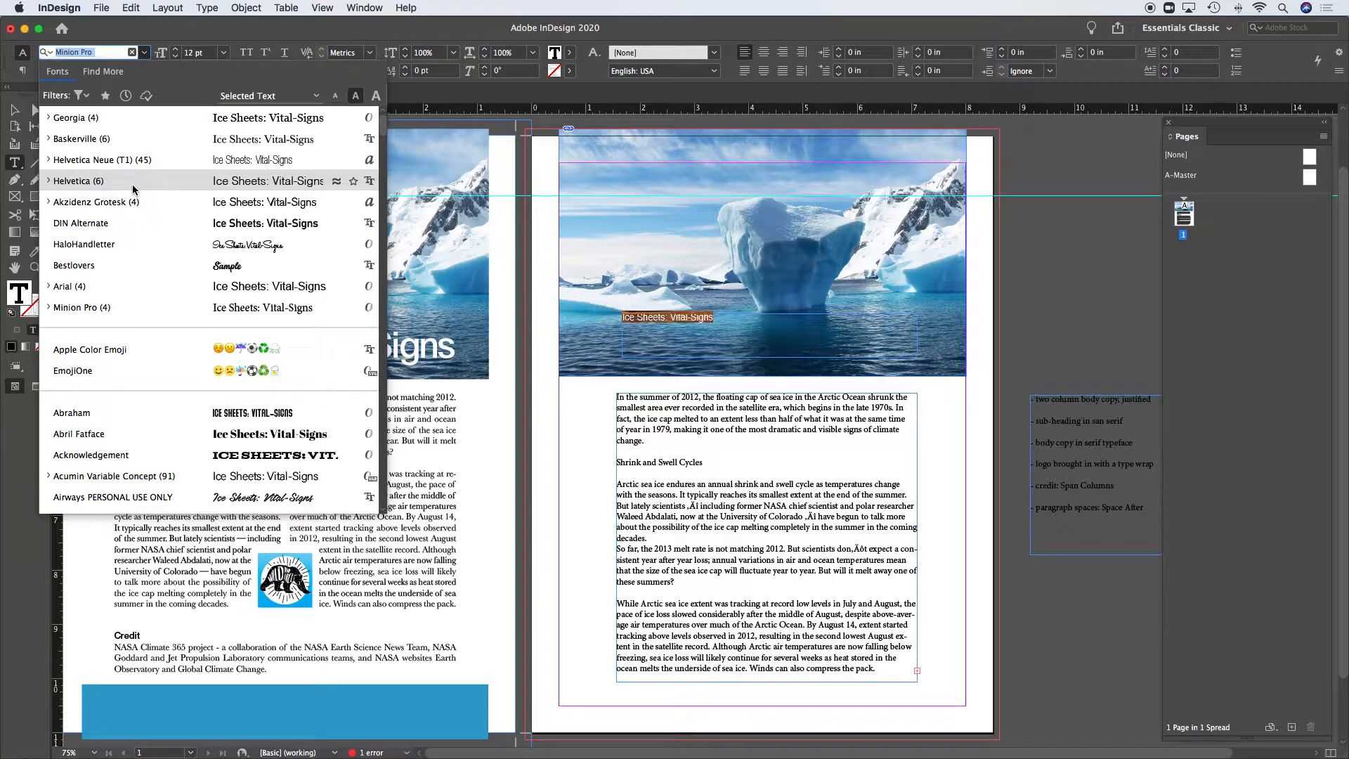
pyautogui.click(178, 184)
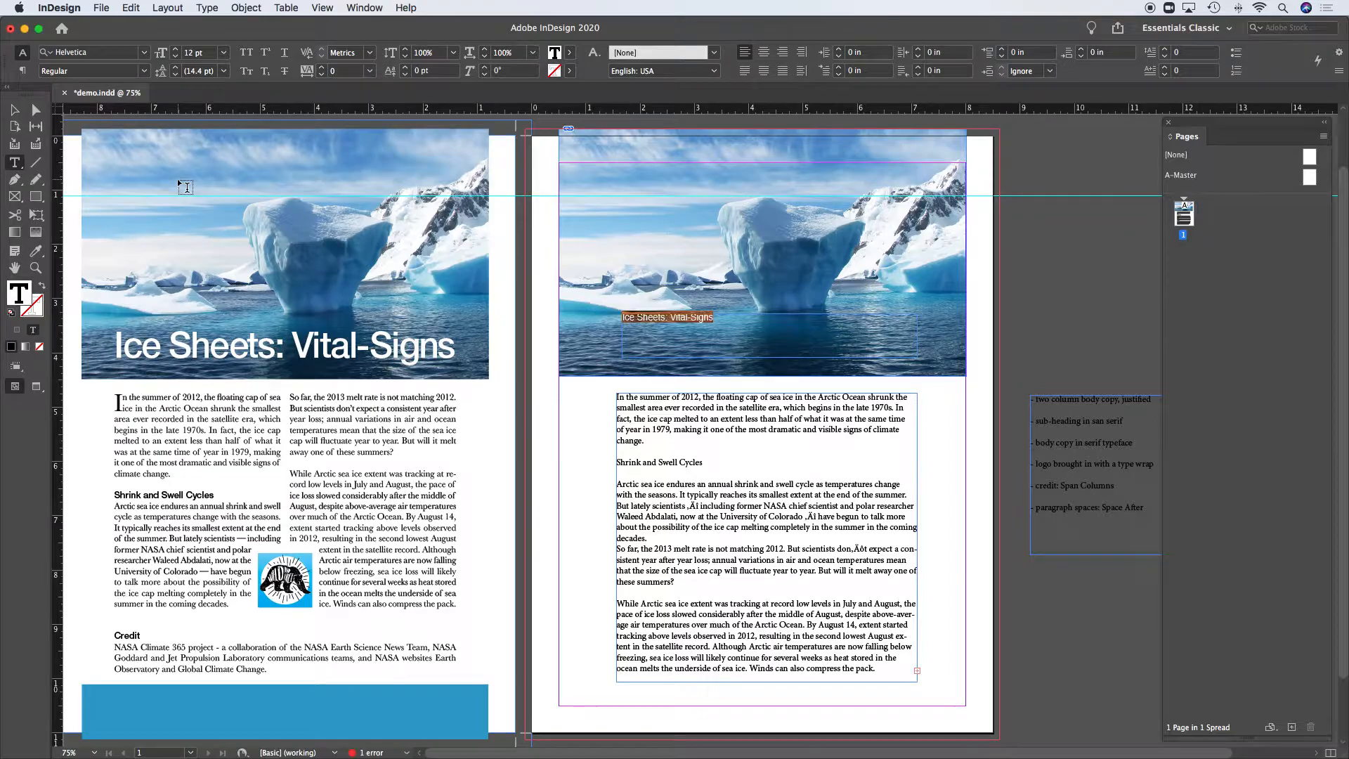
pyautogui.click(144, 72)
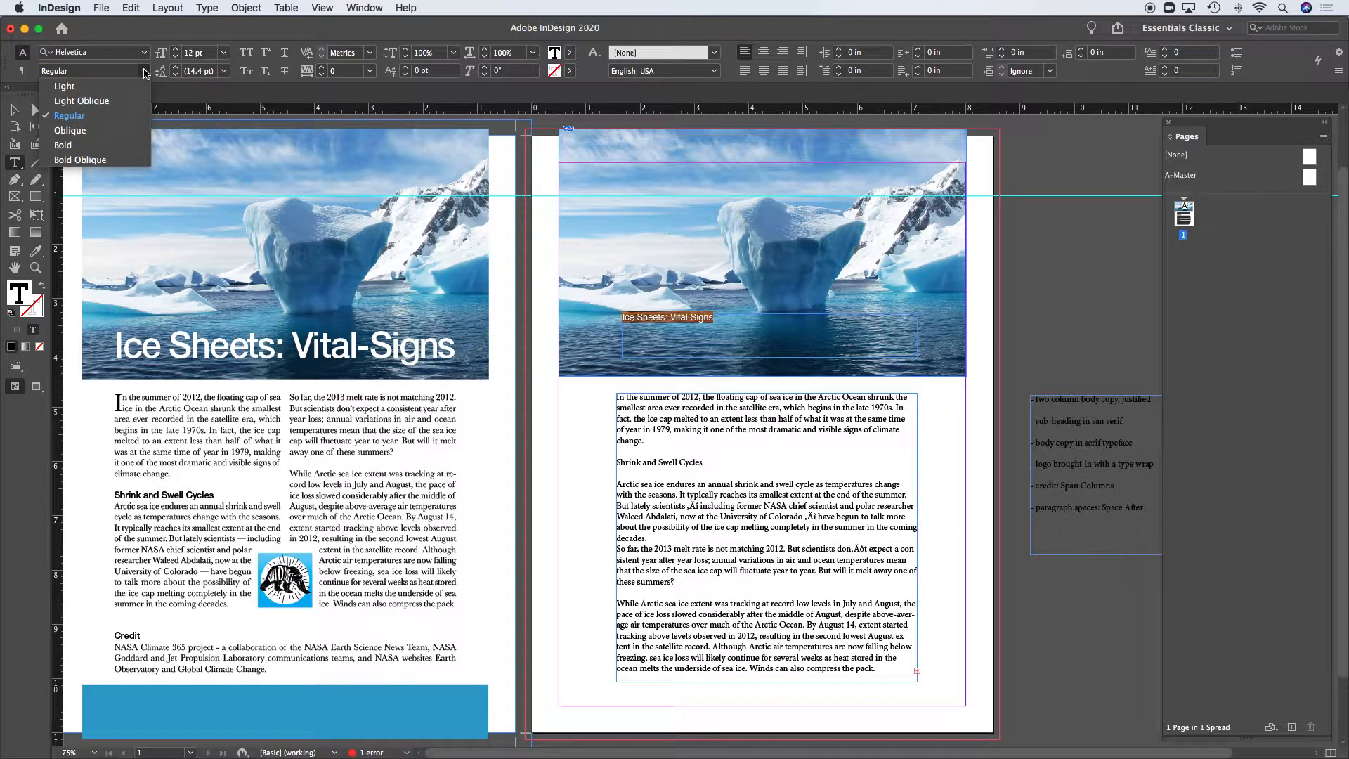
pyautogui.click(127, 145)
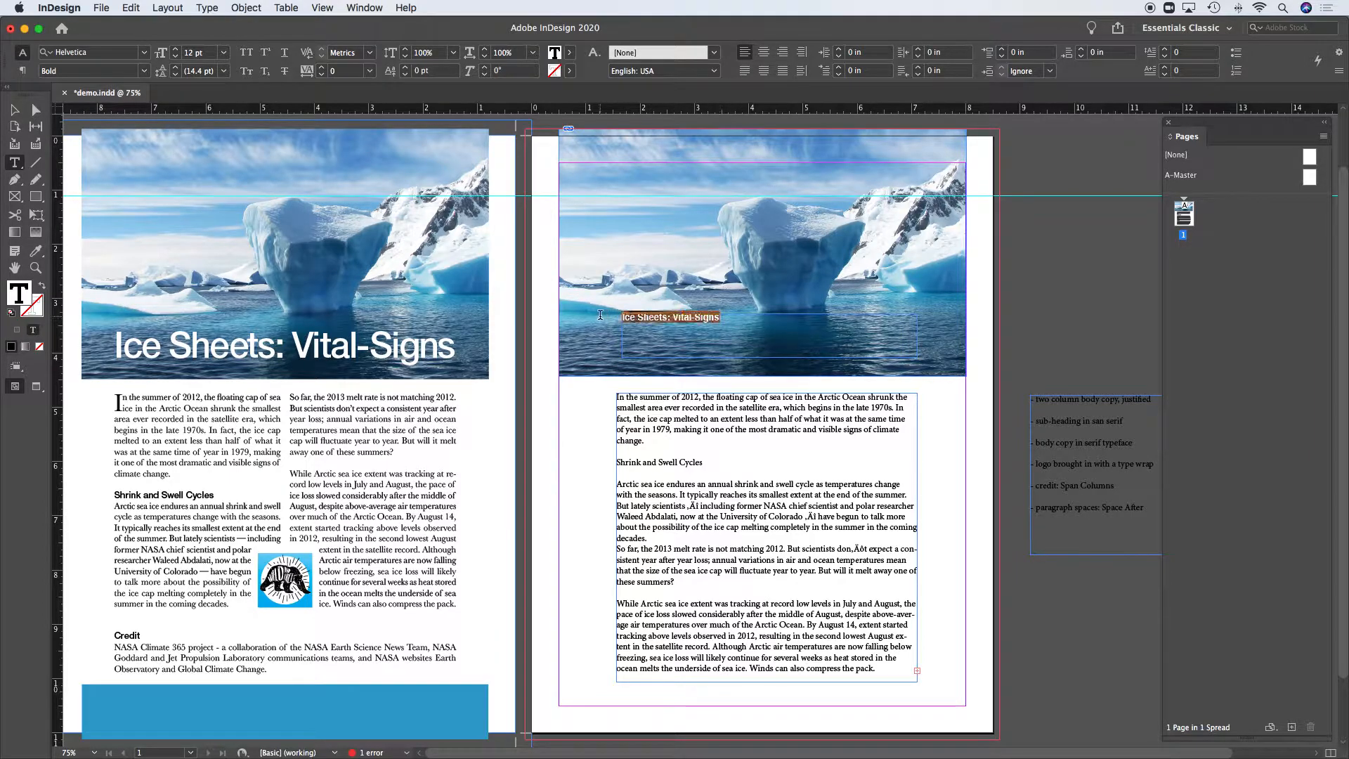
# Step: Review the preset font sizes and the floating Character settings for the title, closing them without changes
pyautogui.click(224, 54)
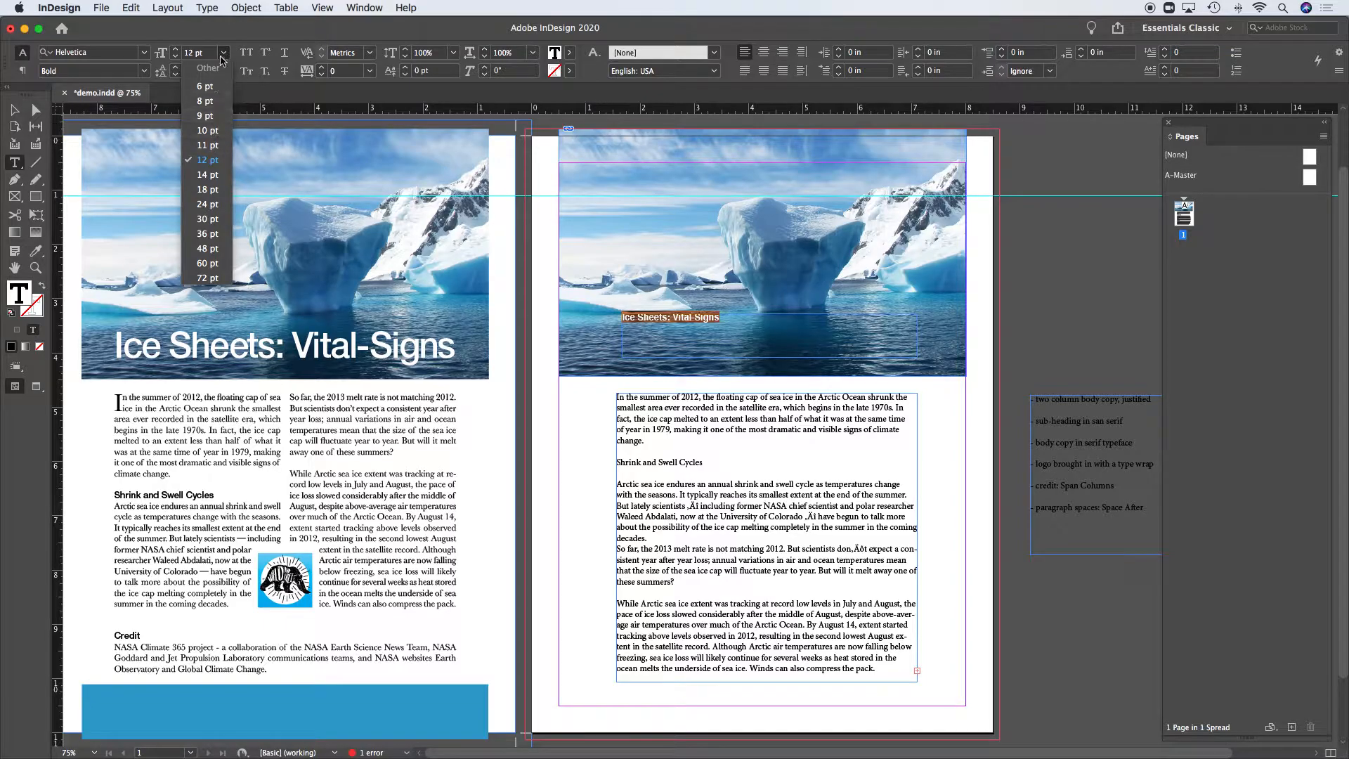
pyautogui.click(225, 54)
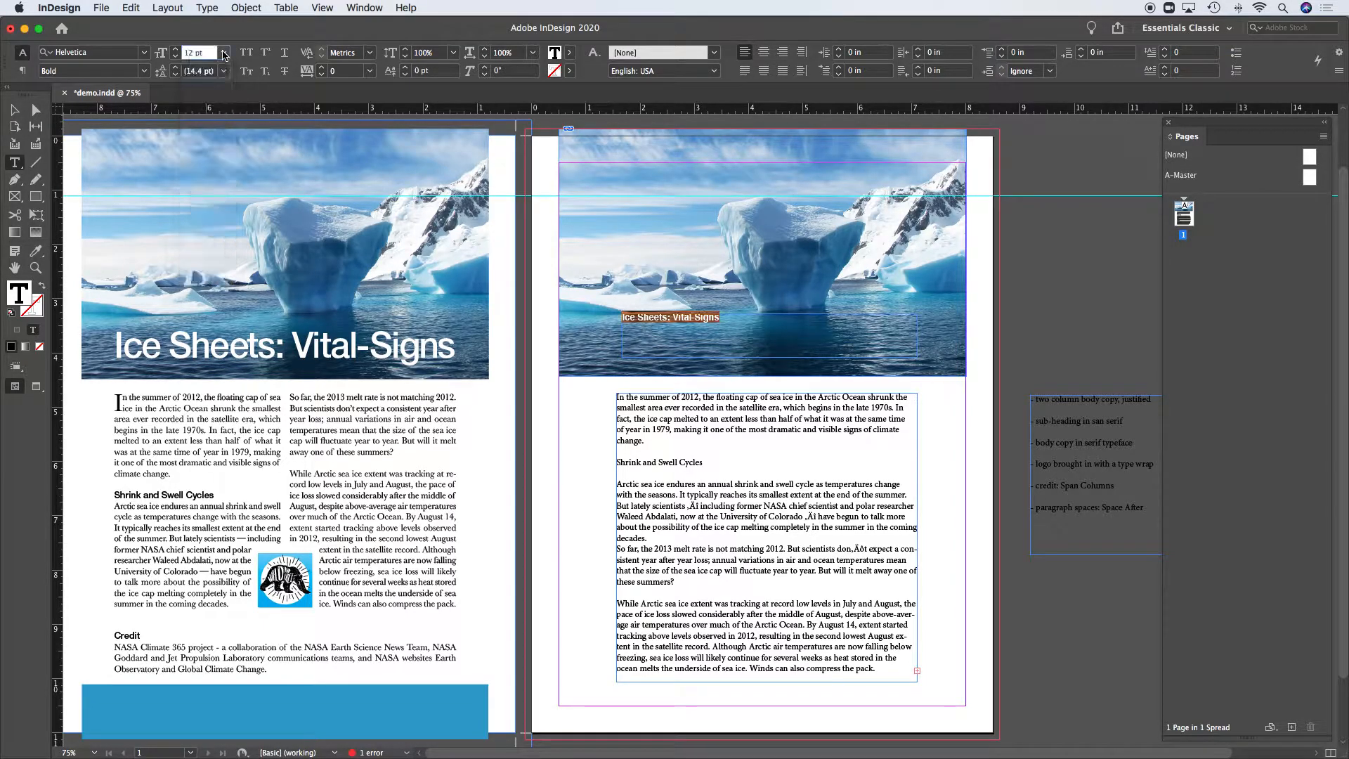
pyautogui.click(365, 7)
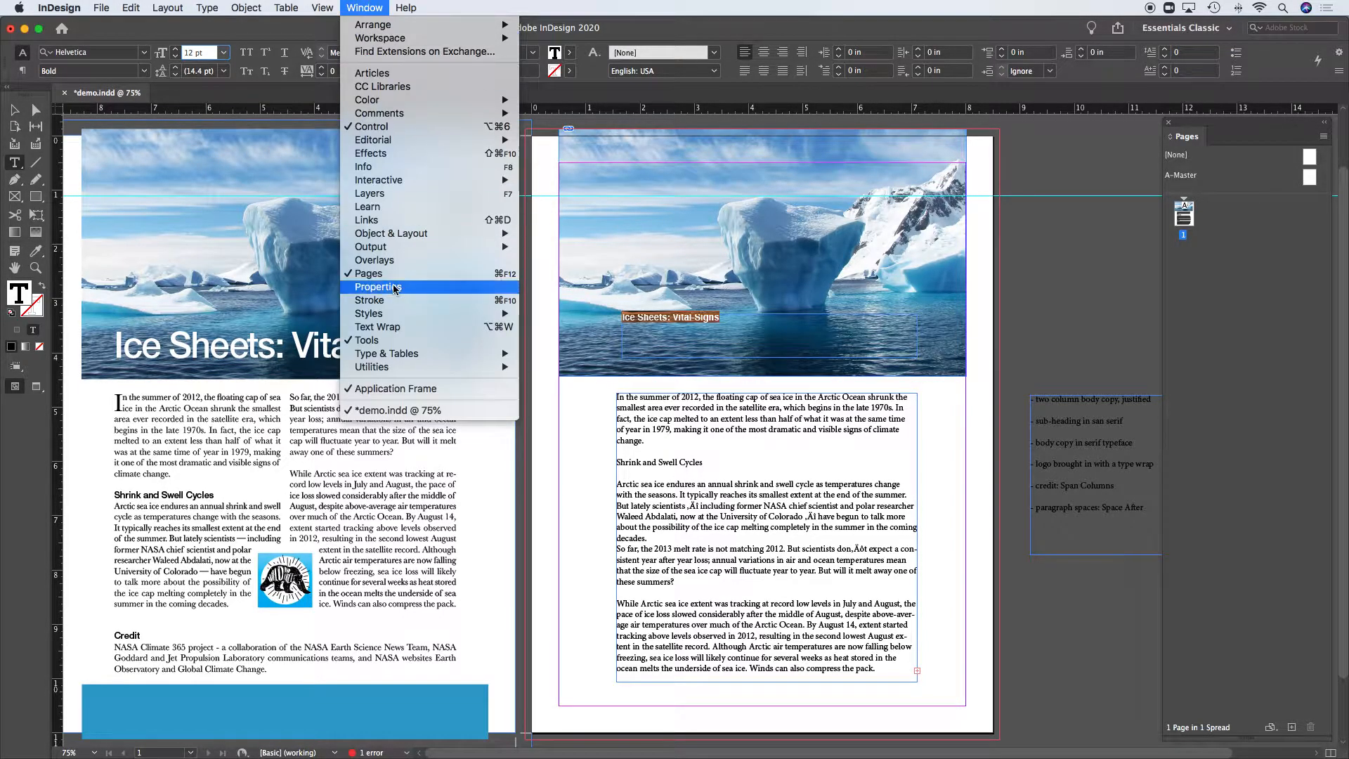
pyautogui.moveTo(399, 321)
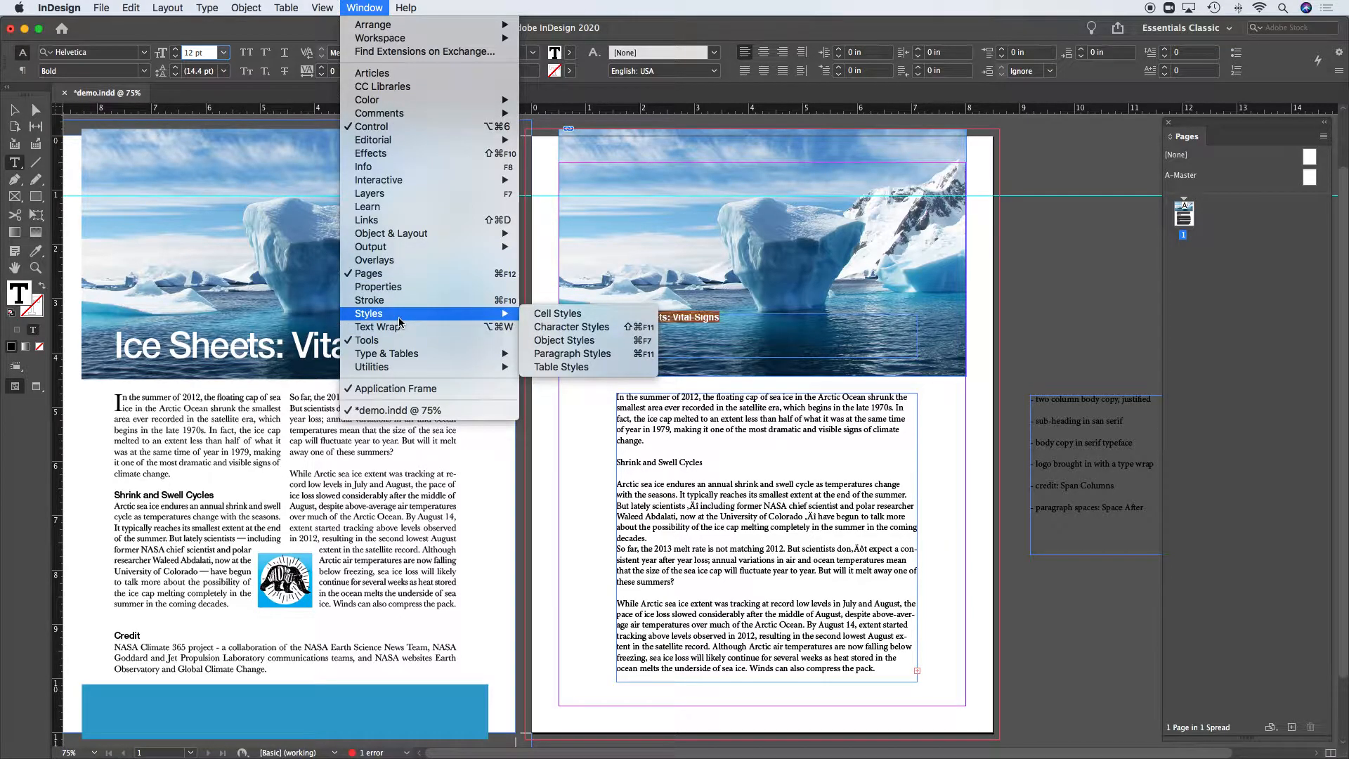
pyautogui.moveTo(400, 353)
pyautogui.click(626, 385)
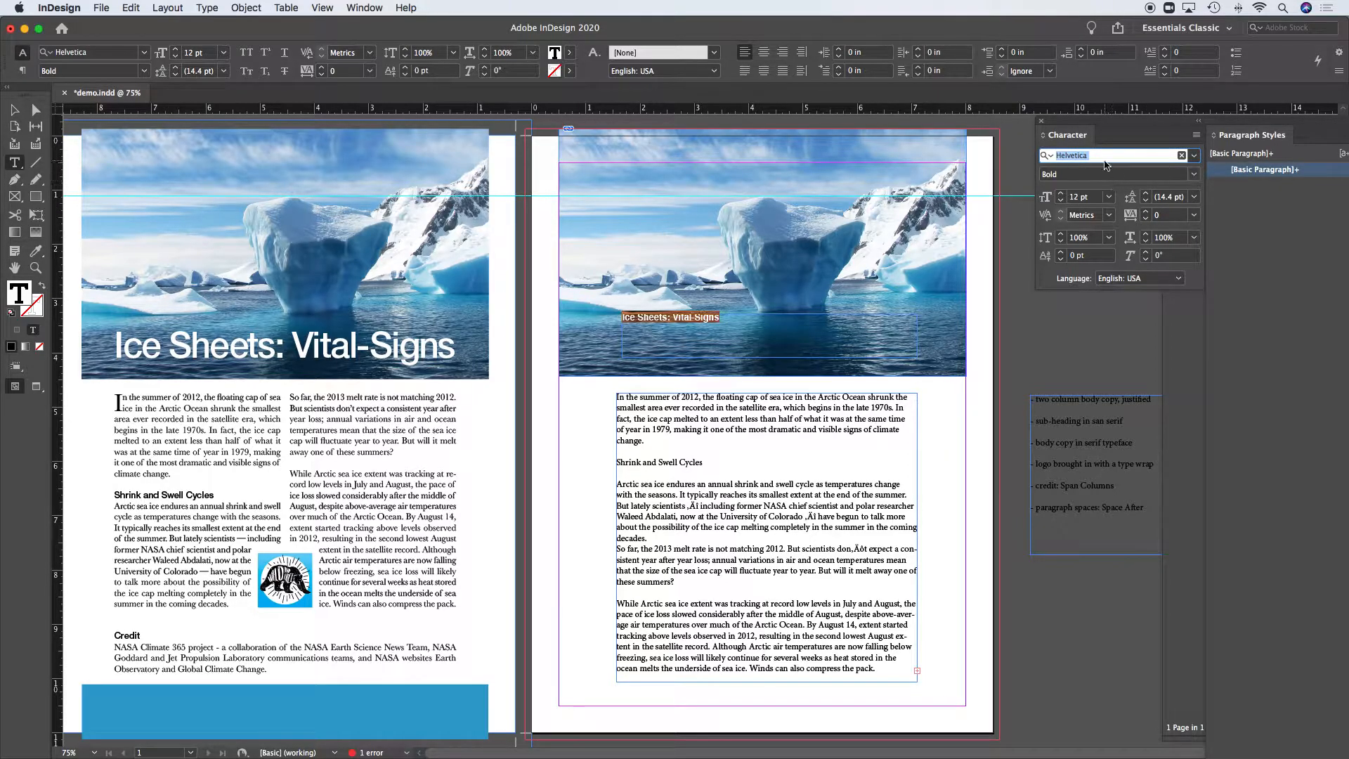
pyautogui.click(1042, 121)
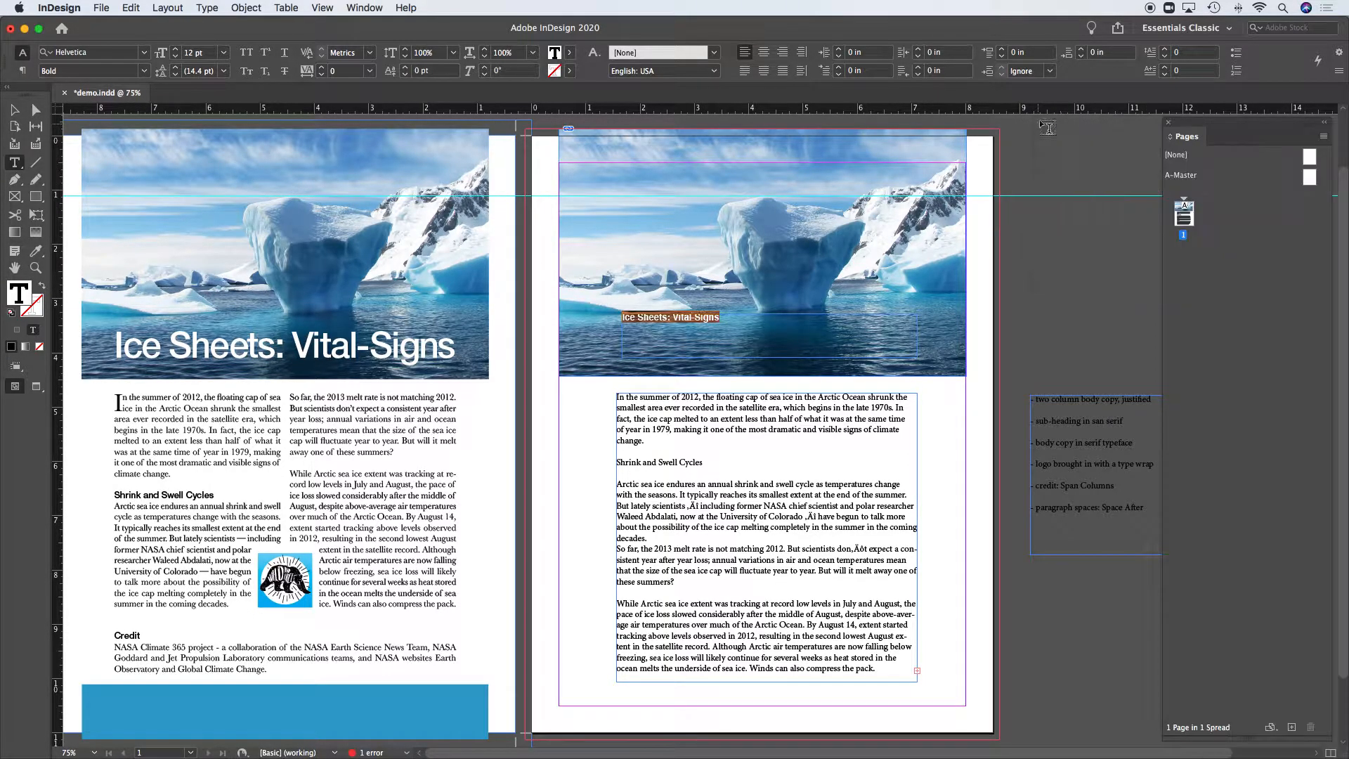
# Step: Enlarge the title text on the header image to 30 pt
pyautogui.keyDown('super'); pyautogui.click(707, 249); pyautogui.keyUp('super')
pyautogui.press('super+shift+period')
pyautogui.press('super+shift+period')
pyautogui.press('super+shift+period')
pyautogui.press('super+shift+period')
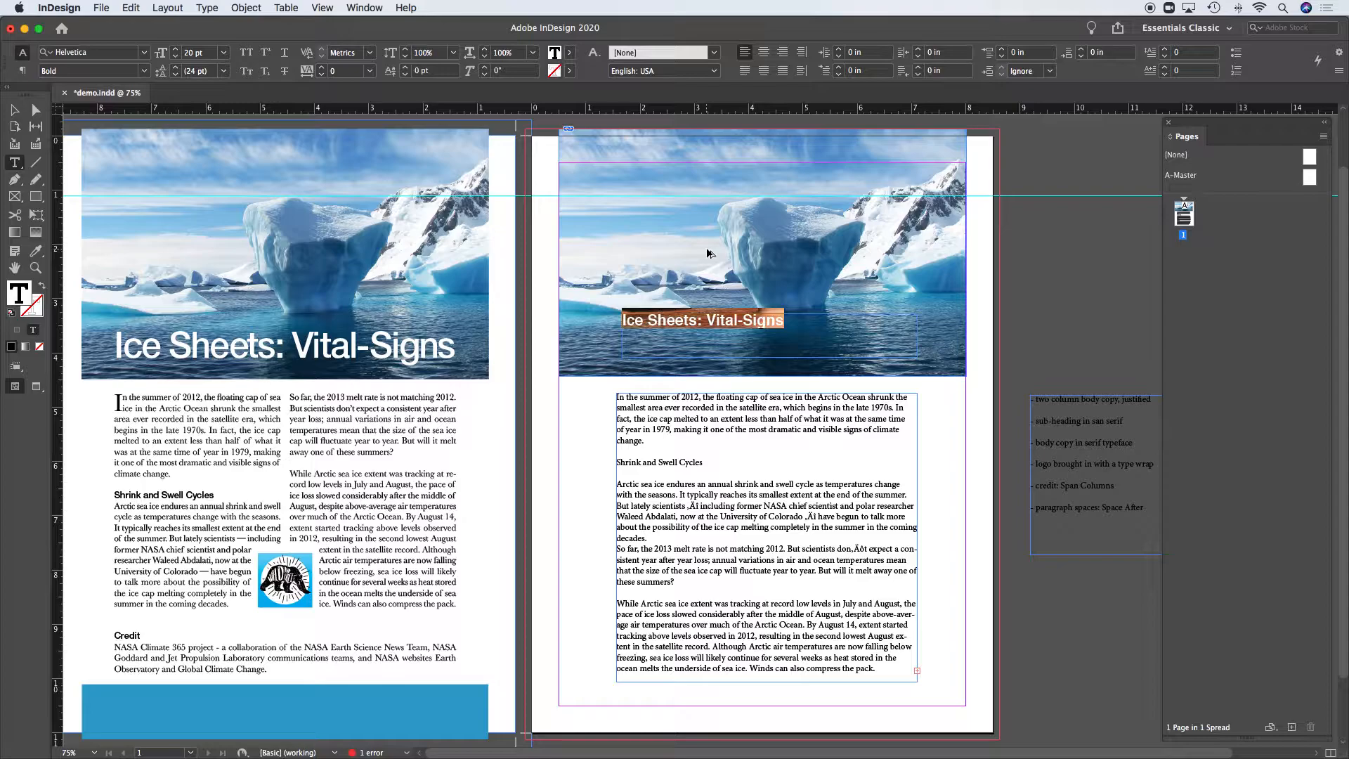
pyautogui.press('super+shift+period')
pyautogui.press('super+shift+period')
pyautogui.press('super+shift+period')
pyautogui.press('super+shift+period')
pyautogui.press('super+shift+period')
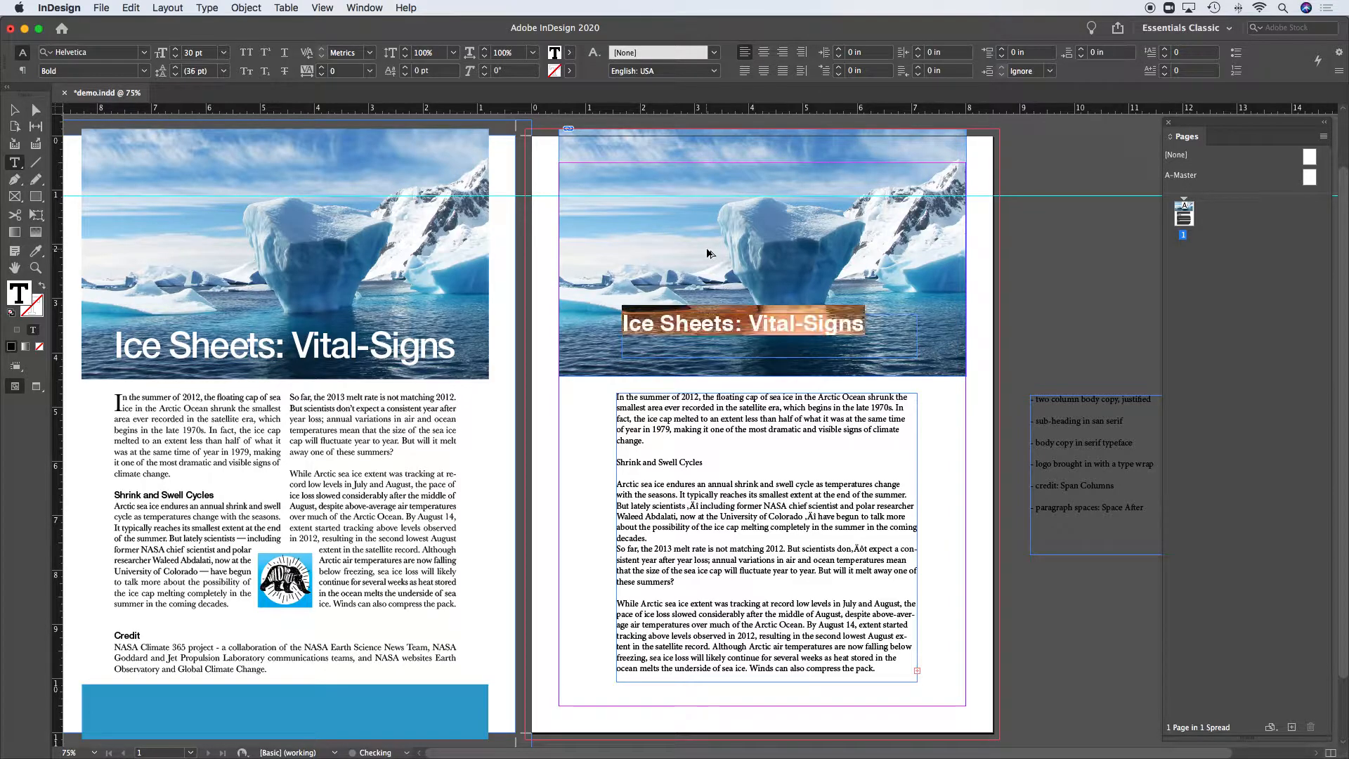
pyautogui.press('super+alt+shift+comma')
pyautogui.click(637, 326)
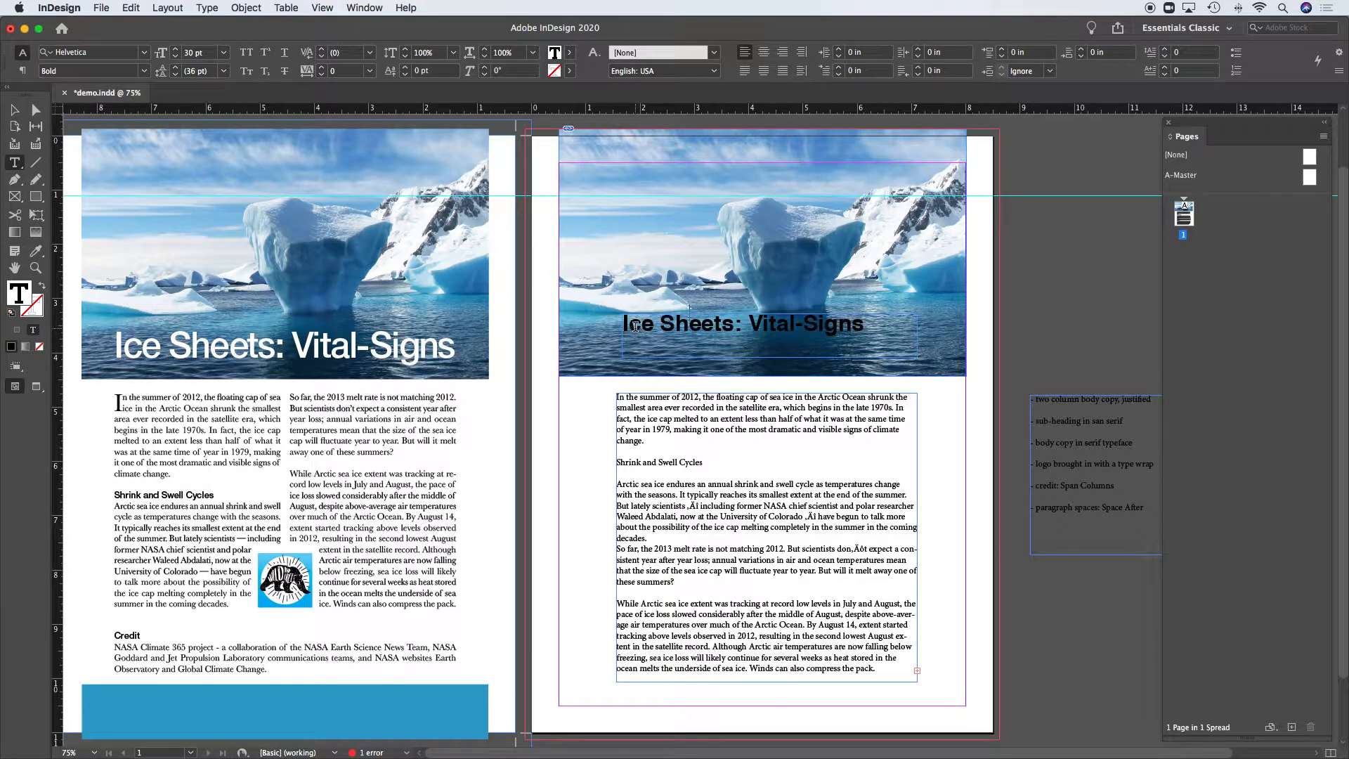
# Step: Select the whole title and try the Regular style of Helvetica on it
pyautogui.moveTo(864, 324); pyautogui.dragTo(622, 324)
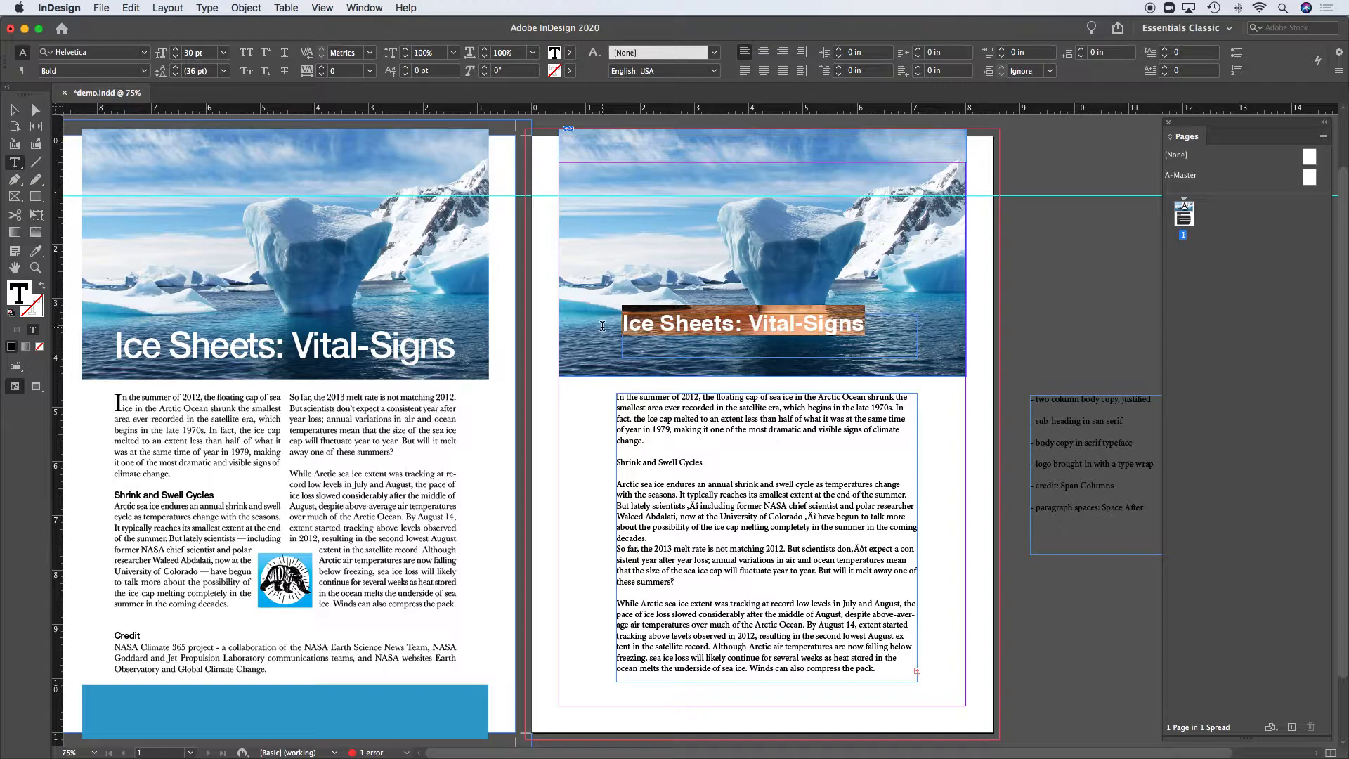
pyautogui.click(144, 71)
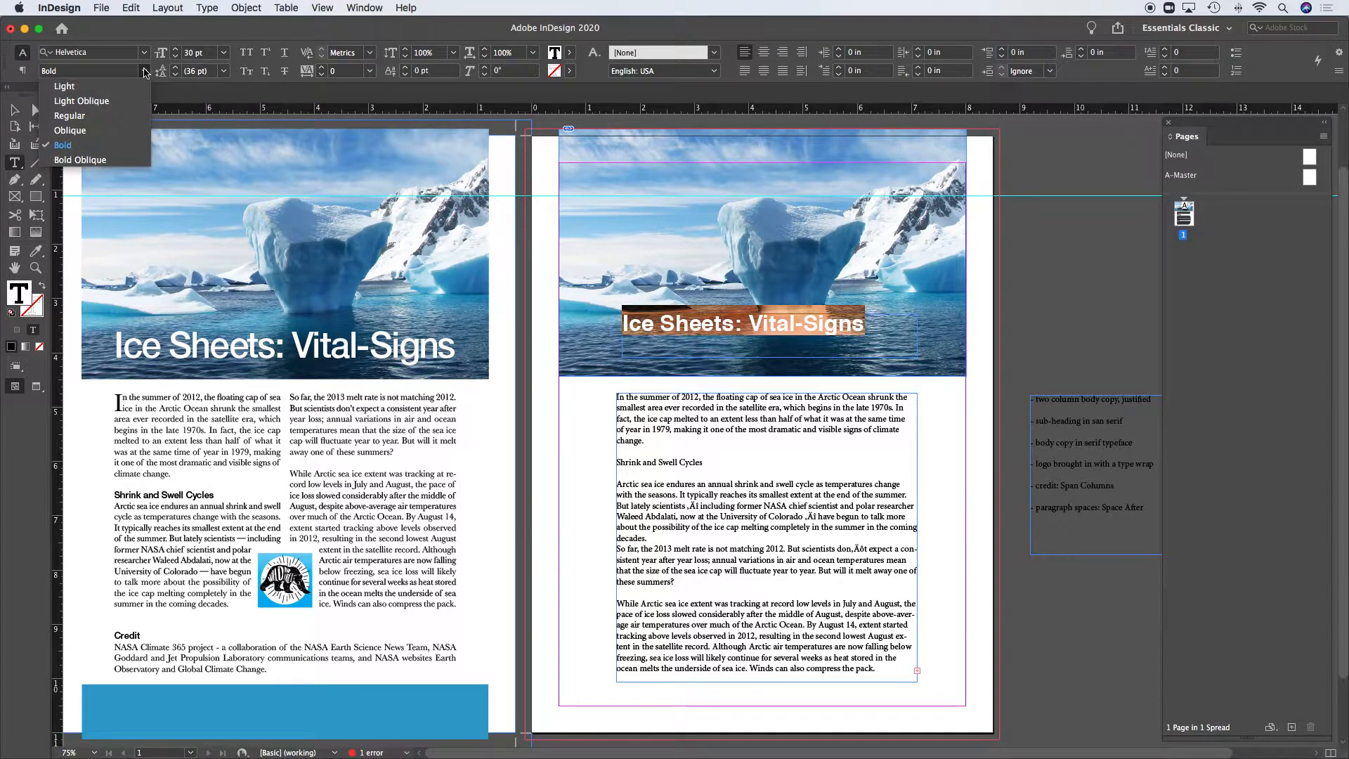
pyautogui.click(103, 116)
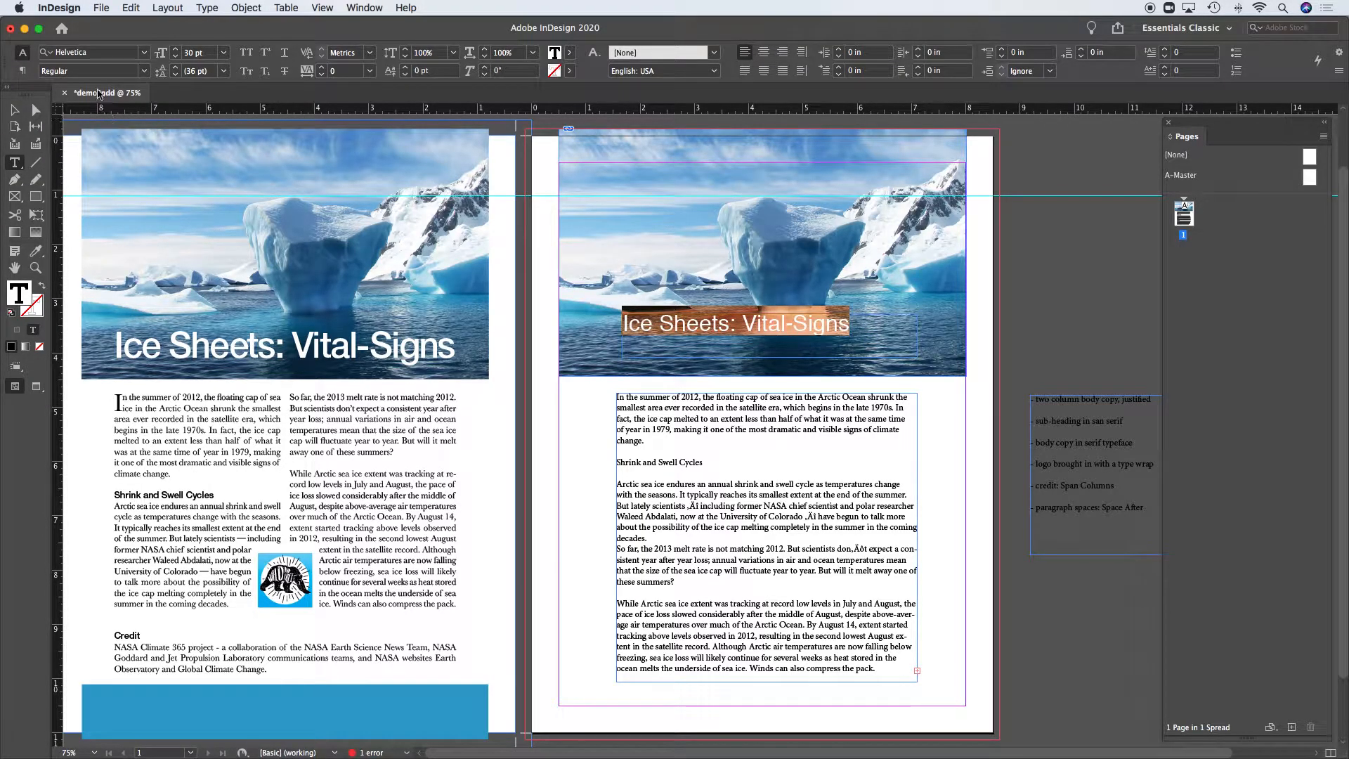
pyautogui.click(145, 71)
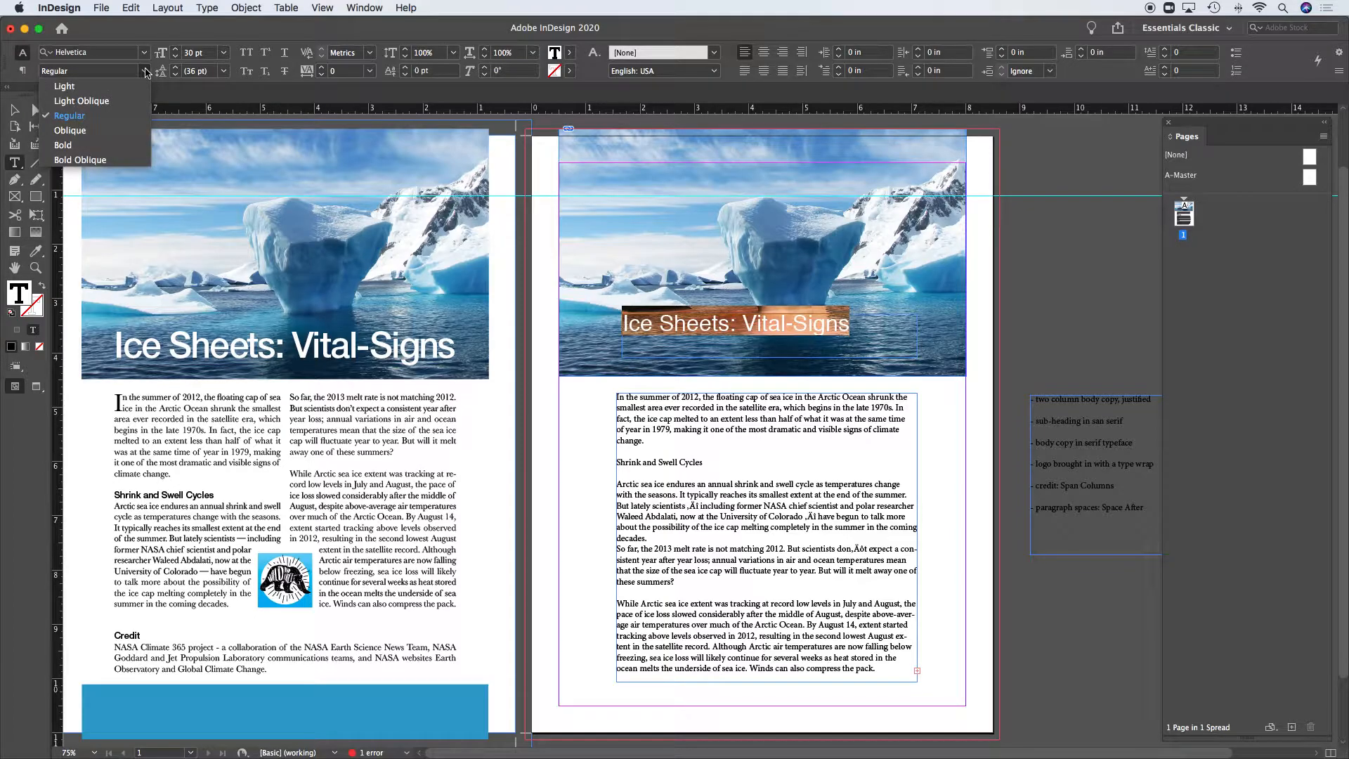
pyautogui.click(145, 71)
# Step: Set the title's font to Helvetica Neue (T1) in the 65 Medium style
pyautogui.click(144, 52)
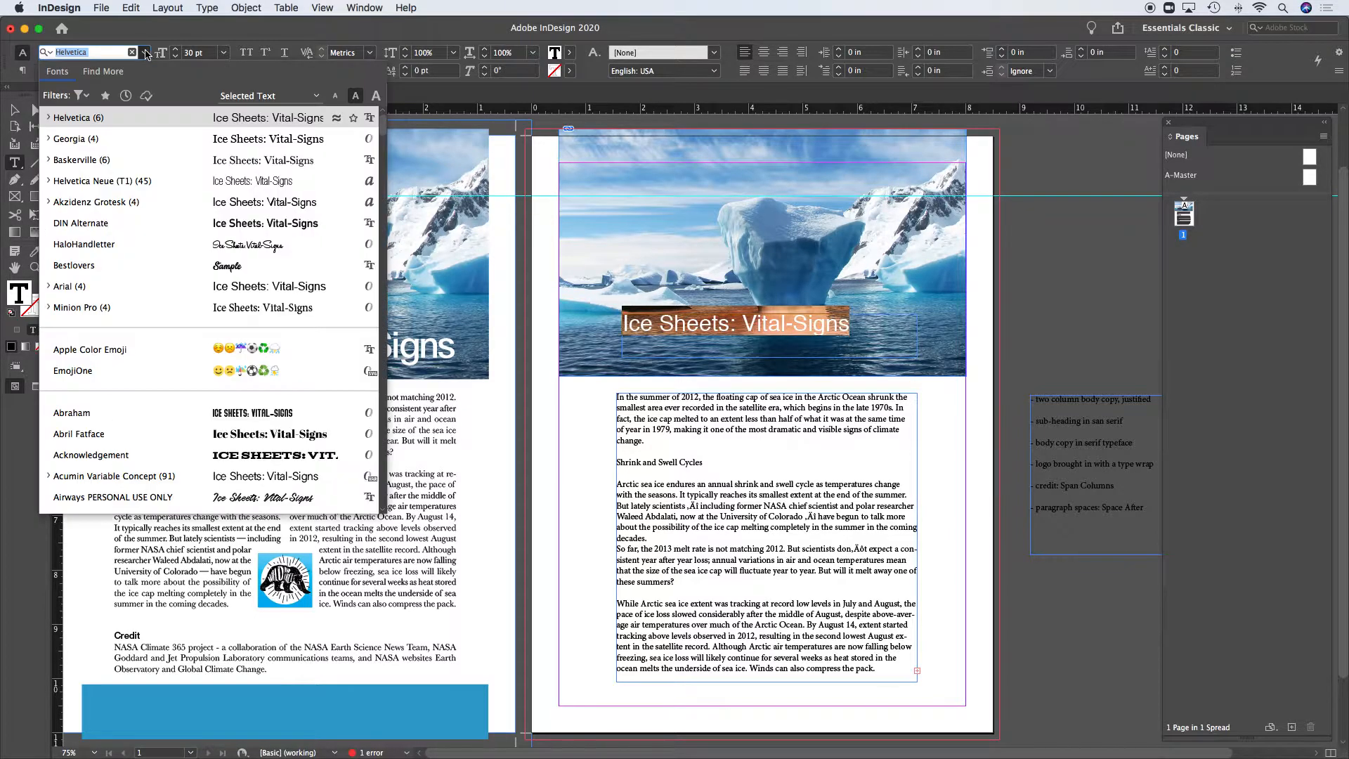
pyautogui.click(150, 180)
pyautogui.click(144, 71)
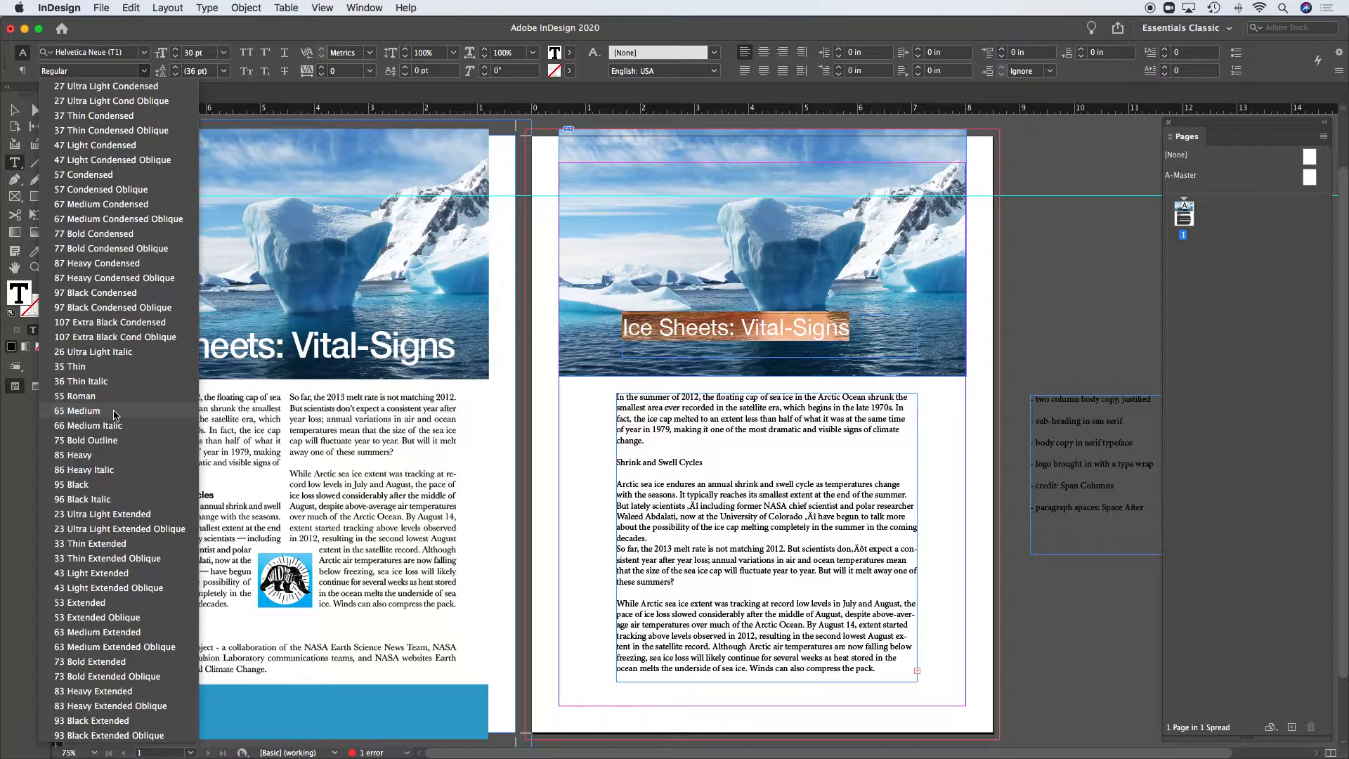
pyautogui.click(82, 411)
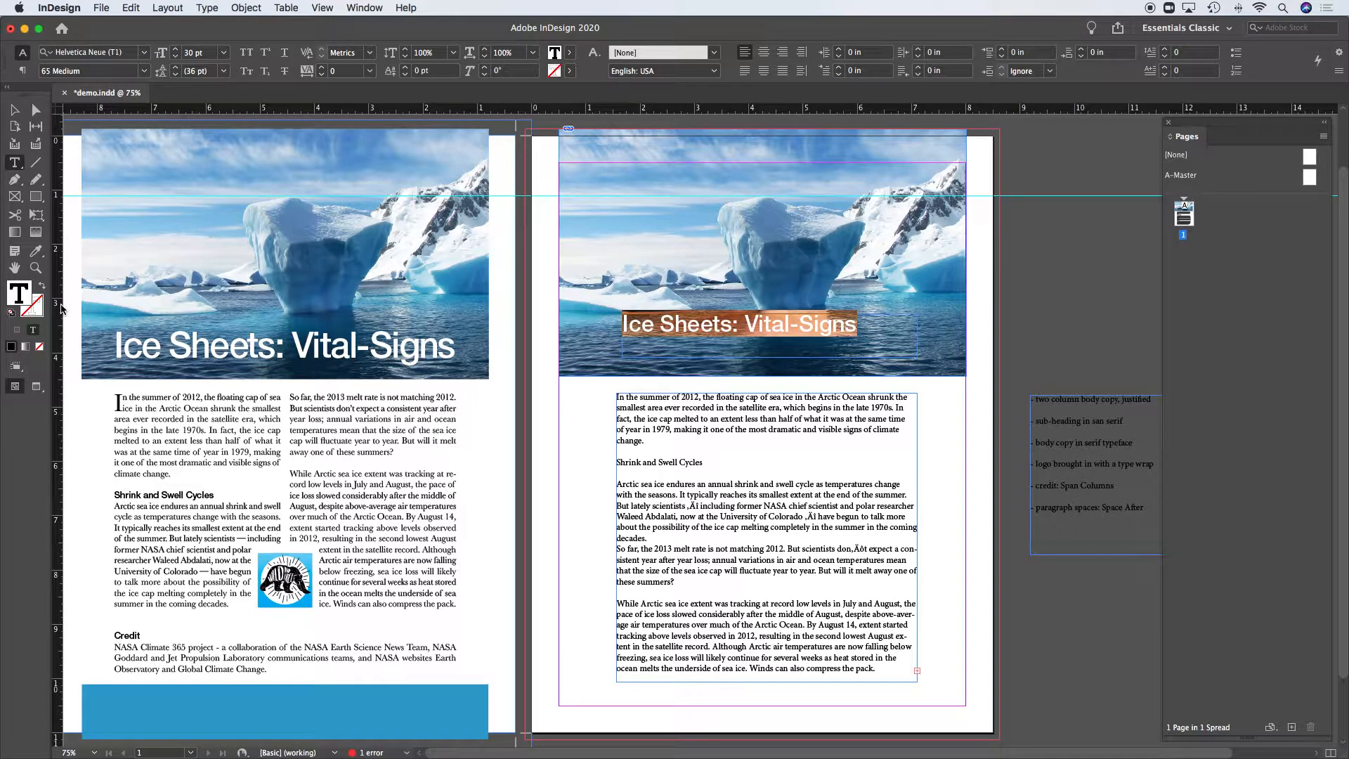
# Step: Add vertical ruler guides at about 1 in and 7.5 in across the page
pyautogui.click(14, 110)
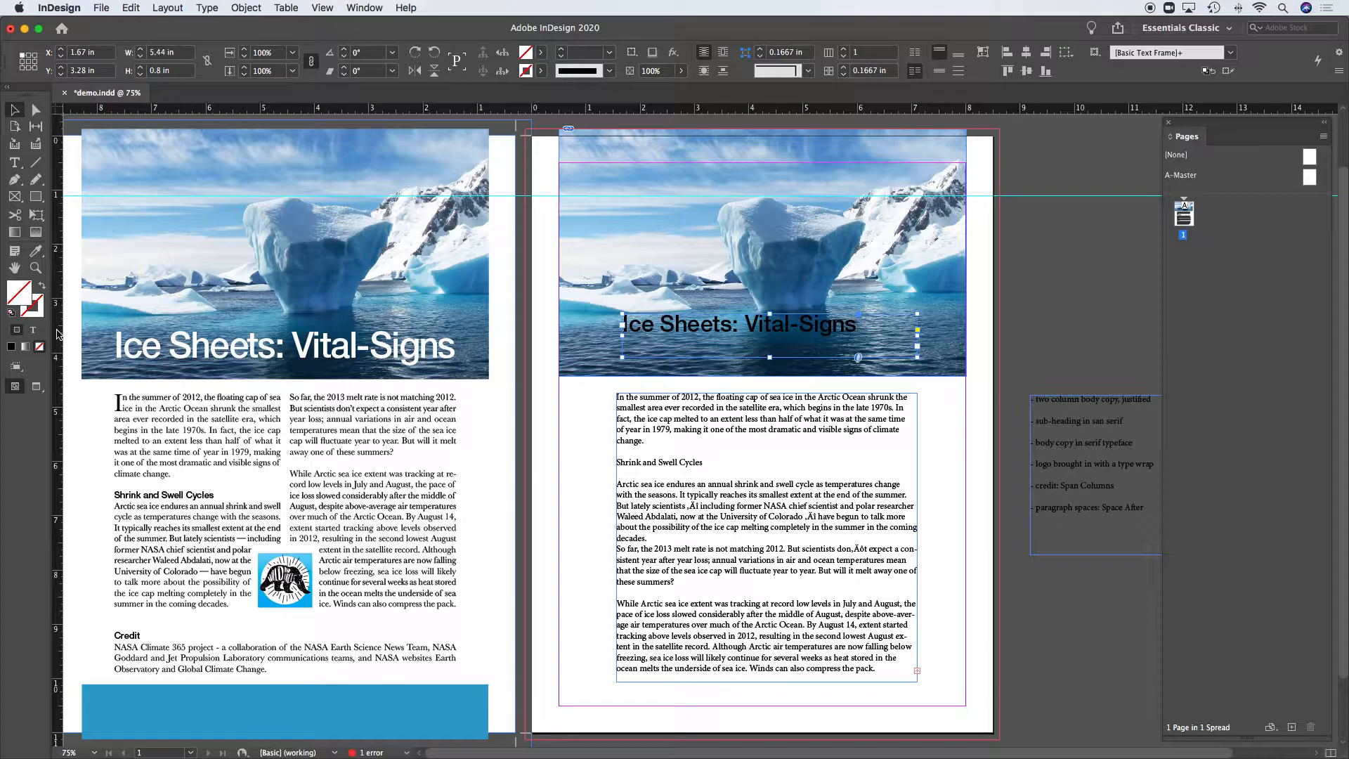
pyautogui.moveTo(59, 333); pyautogui.dragTo(586, 474)
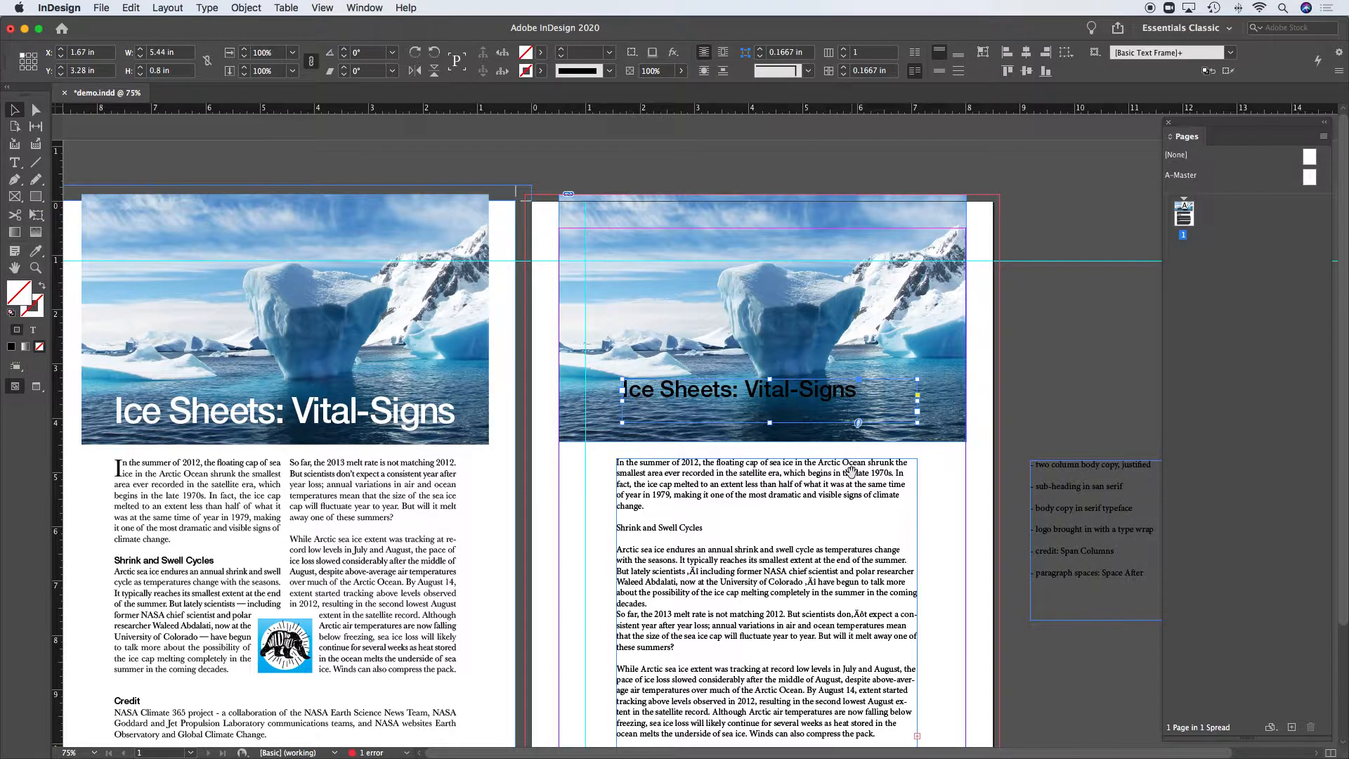
pyautogui.scroll(-2, 857, 472)
pyautogui.hscroll(3, 858, 472)
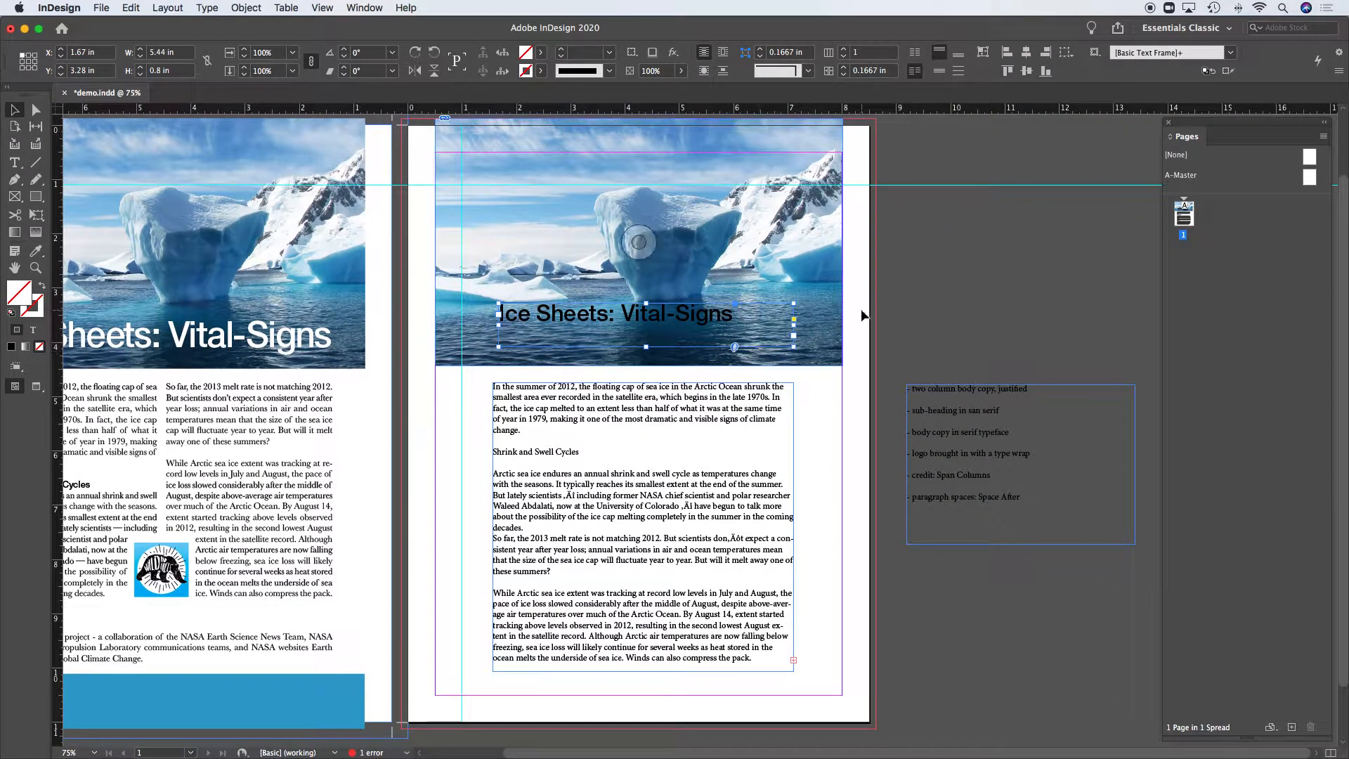
pyautogui.moveTo(58, 417); pyautogui.dragTo(815, 496)
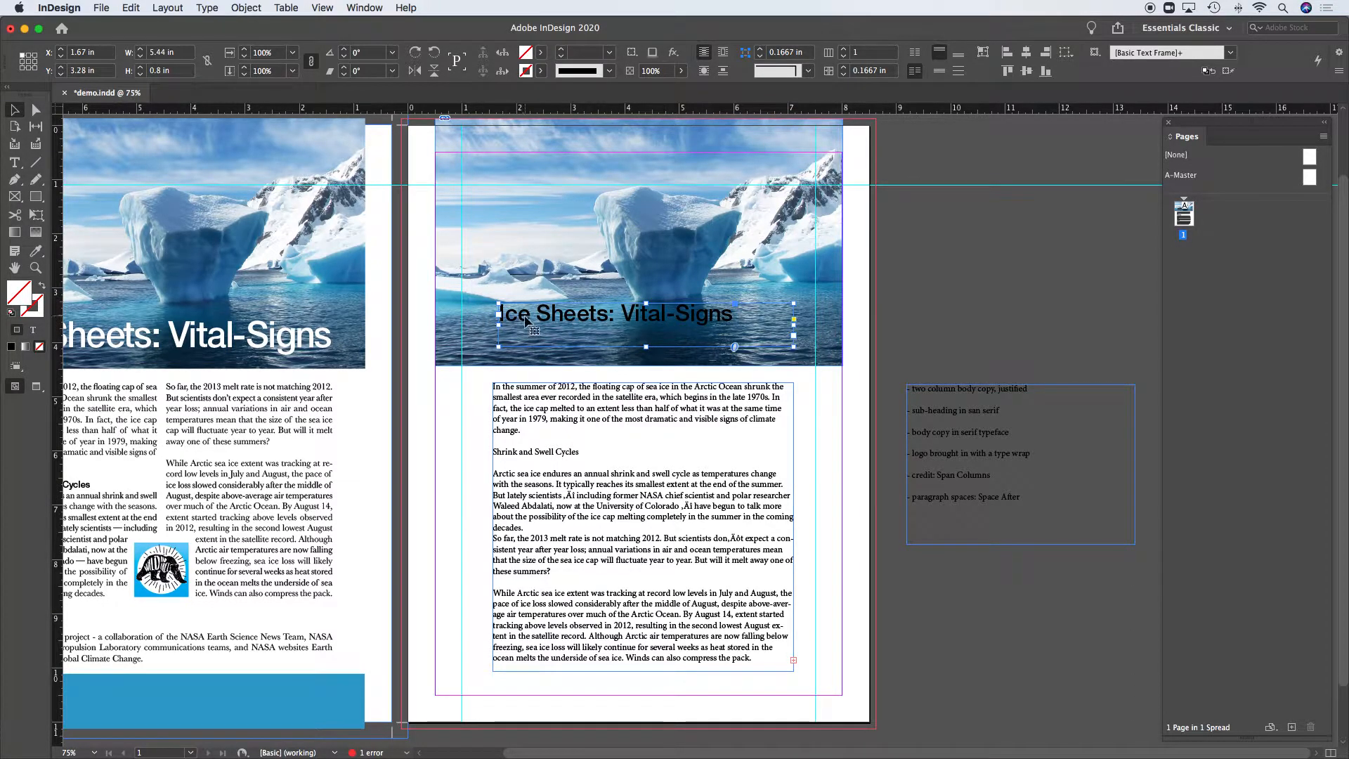
# Step: Align the title frame's left edge with the 1 in guide and widen the frame to the 7.5 in guide
pyautogui.moveTo(555, 328); pyautogui.dragTo(510, 320)
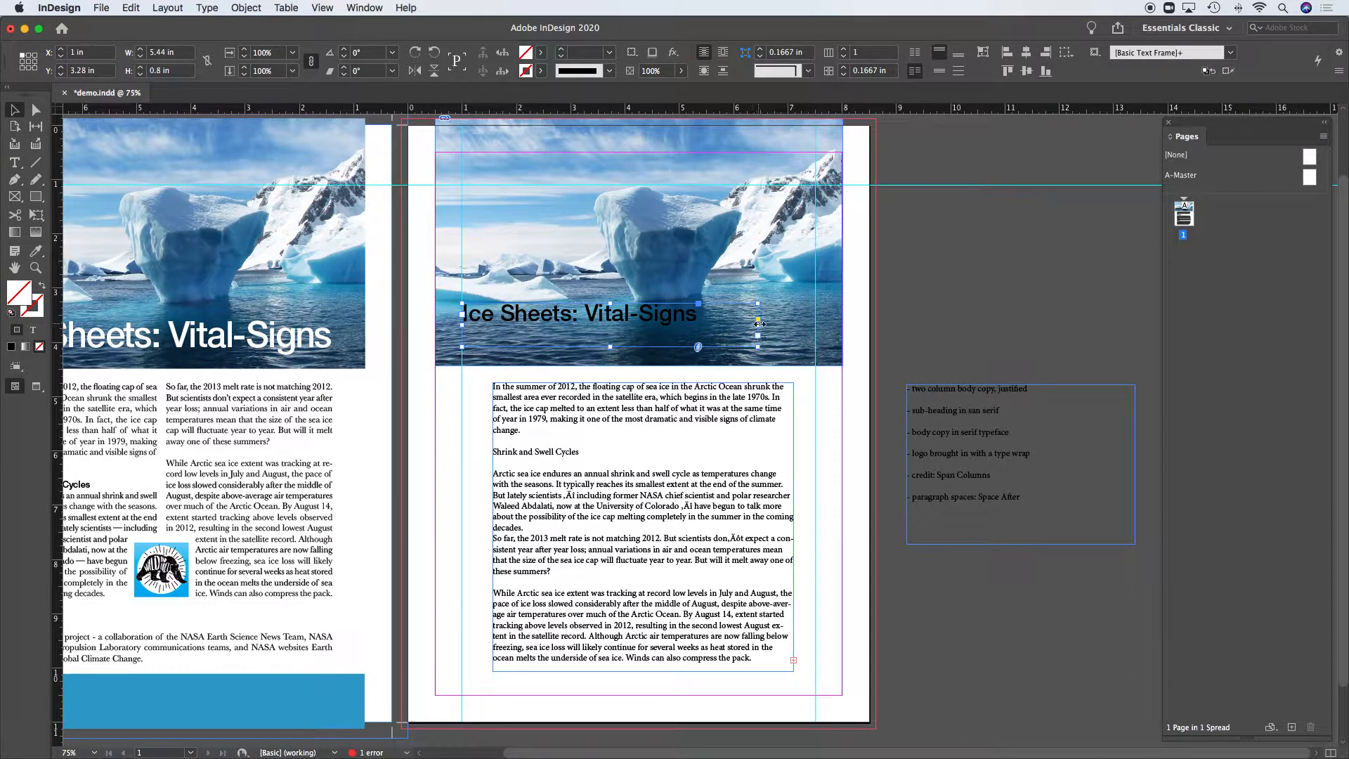
pyautogui.moveTo(757, 325); pyautogui.dragTo(815, 326)
# Step: Colour the whole title text with the [Paper] swatch and centre-align it in its frame
pyautogui.doubleClick(685, 323)
pyautogui.moveTo(699, 317); pyautogui.dragTo(421, 312)
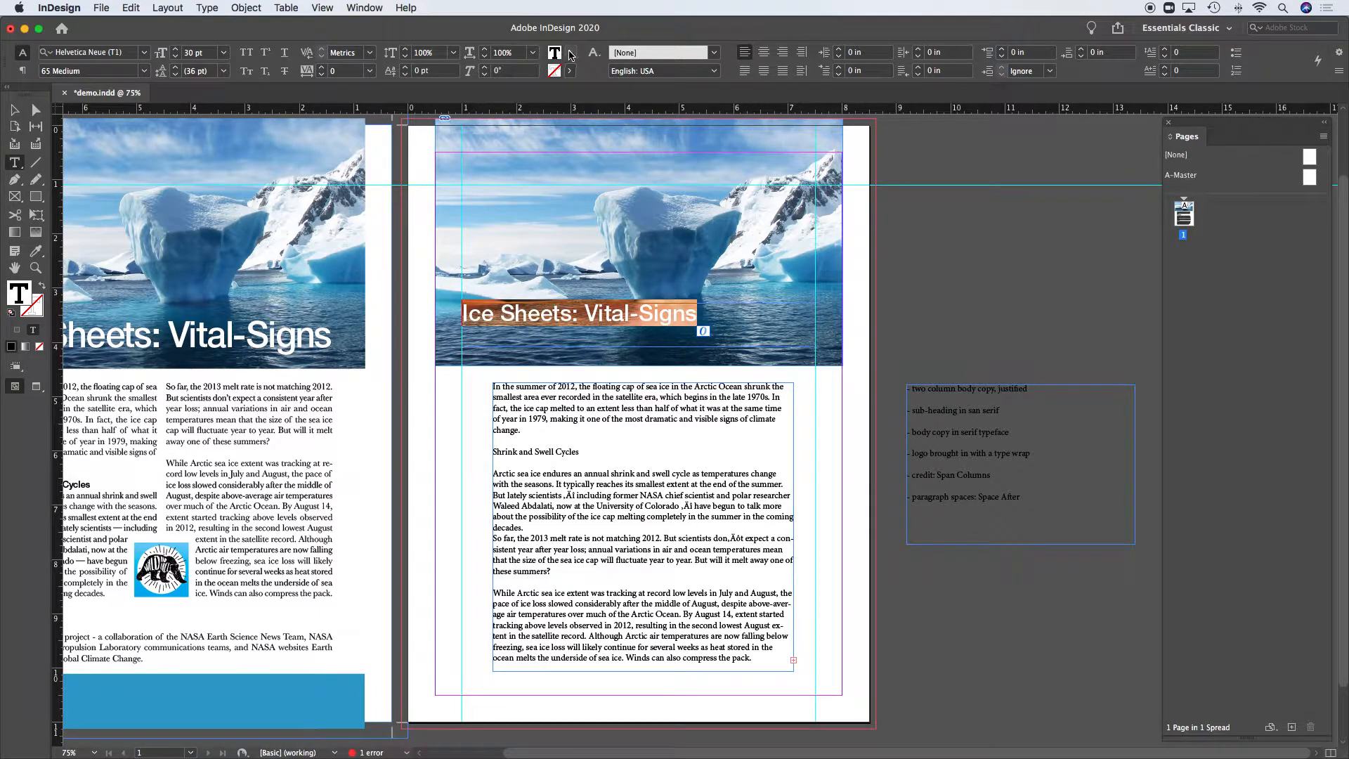
pyautogui.click(570, 54)
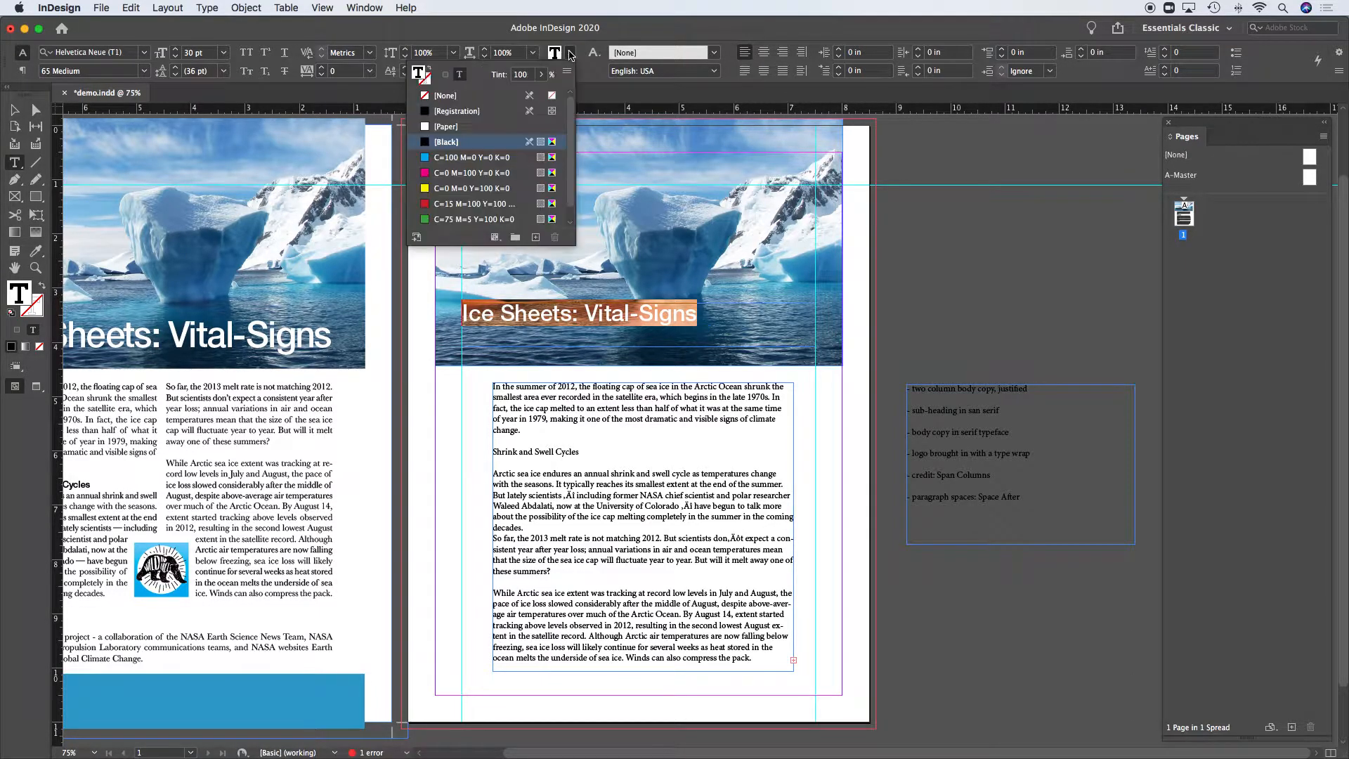
pyautogui.click(453, 128)
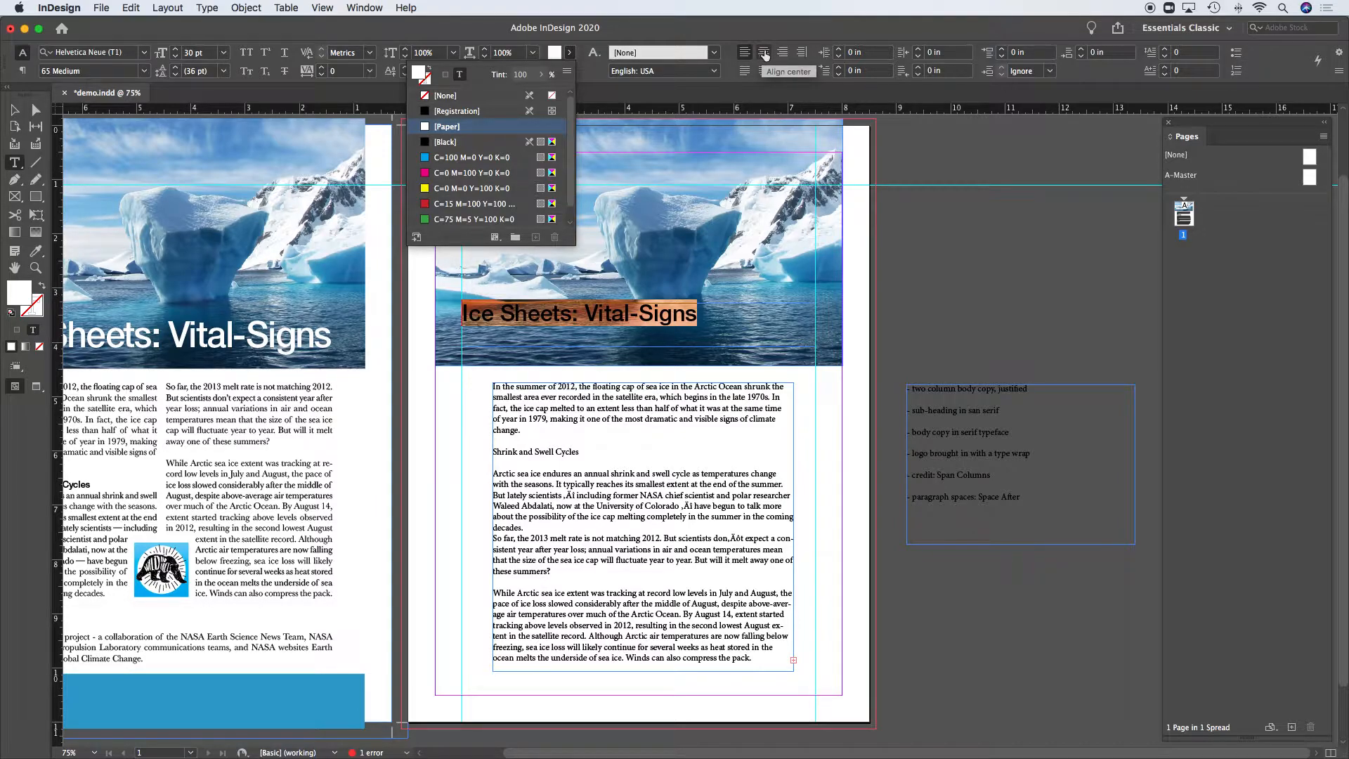
pyautogui.click(765, 54)
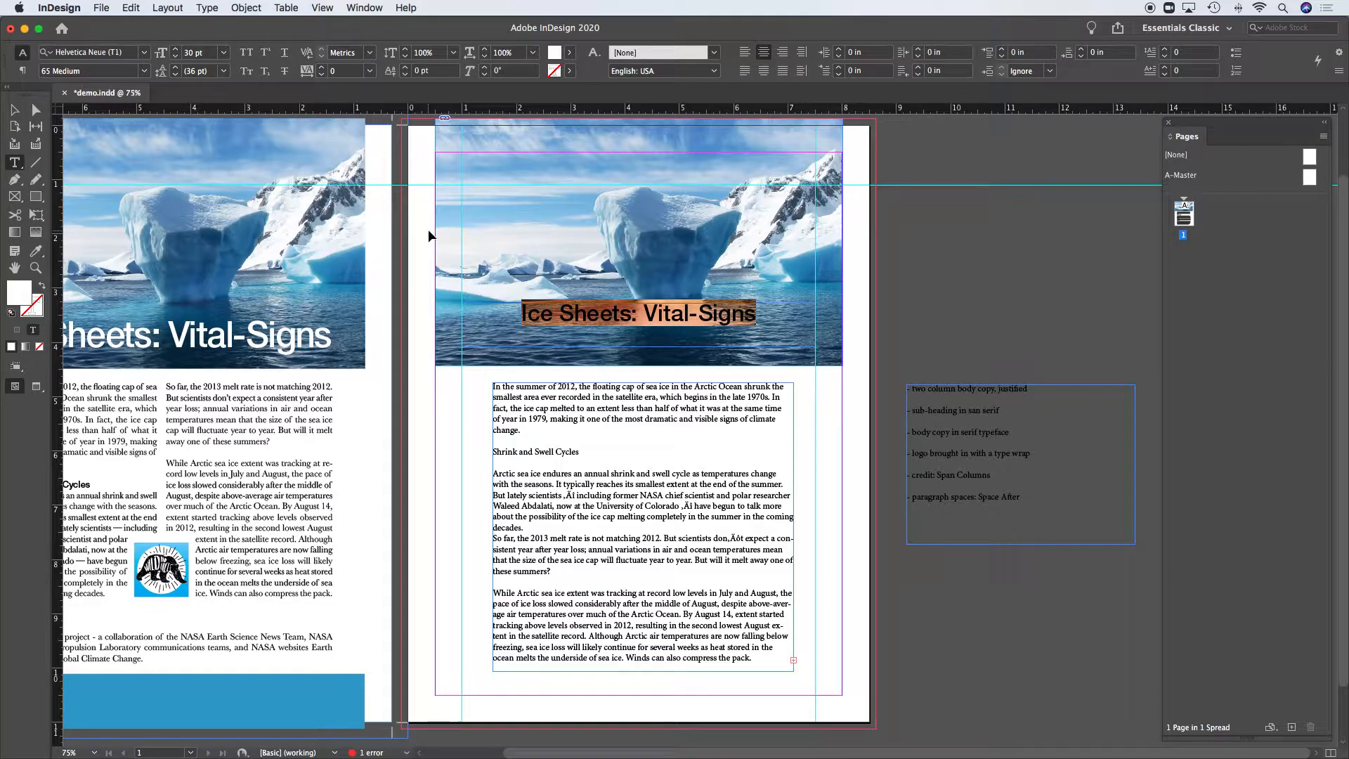
# Step: Enlarge the title text to 44 pt so that it fits on one line between the vertical guides
pyautogui.press('super+shift+period')
pyautogui.press('super+shift+period')
pyautogui.press('super+shift+period')
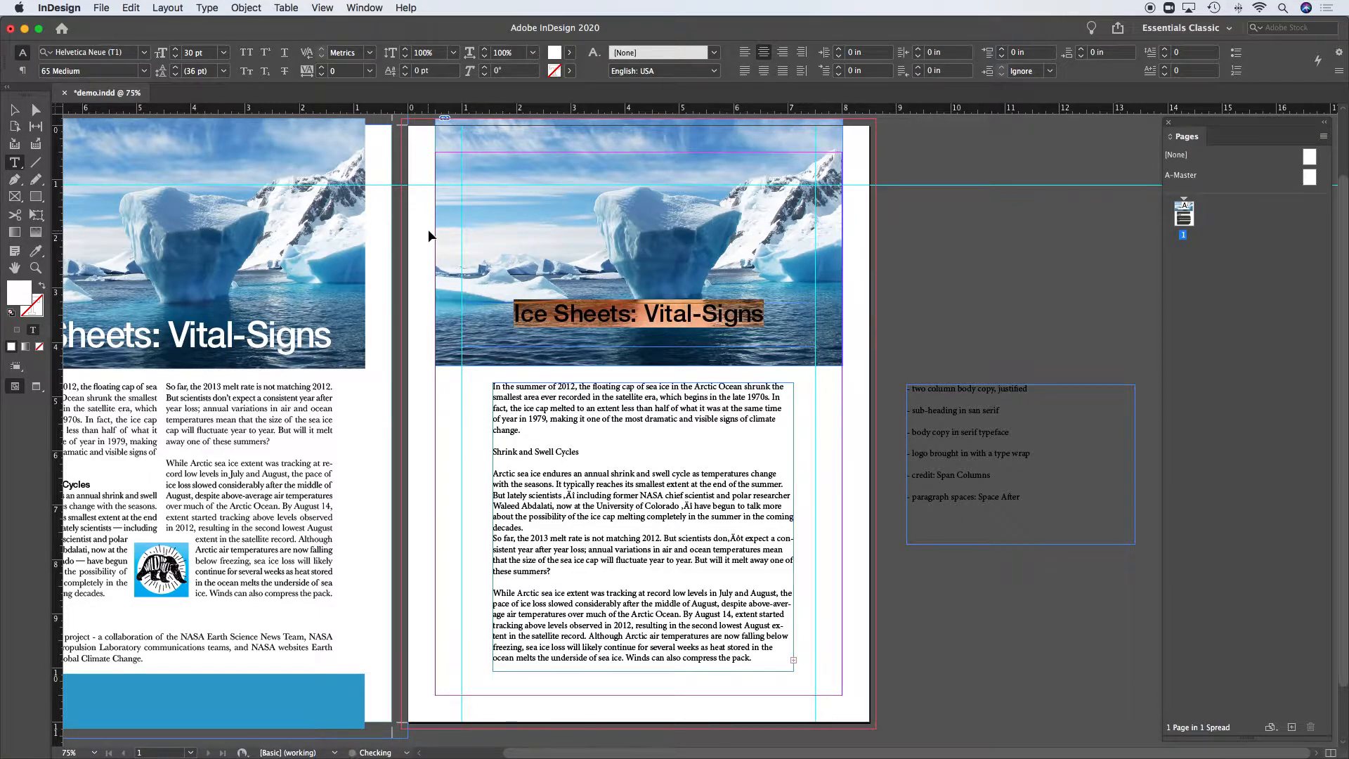
pyautogui.press('super+shift+period')
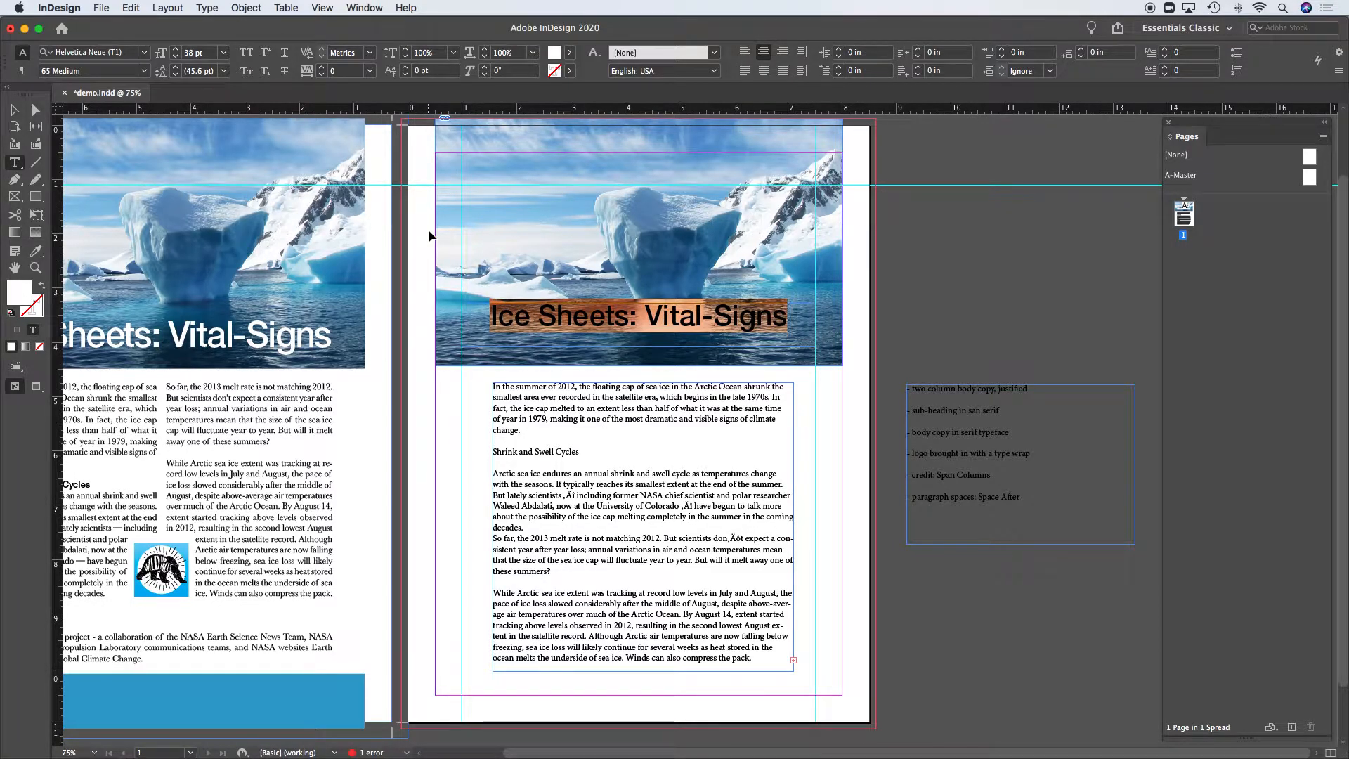
pyautogui.press('super+shift+period')
pyautogui.press('super+shift+period')
pyautogui.press('super+shift+period')
pyautogui.press('super+shift+period')
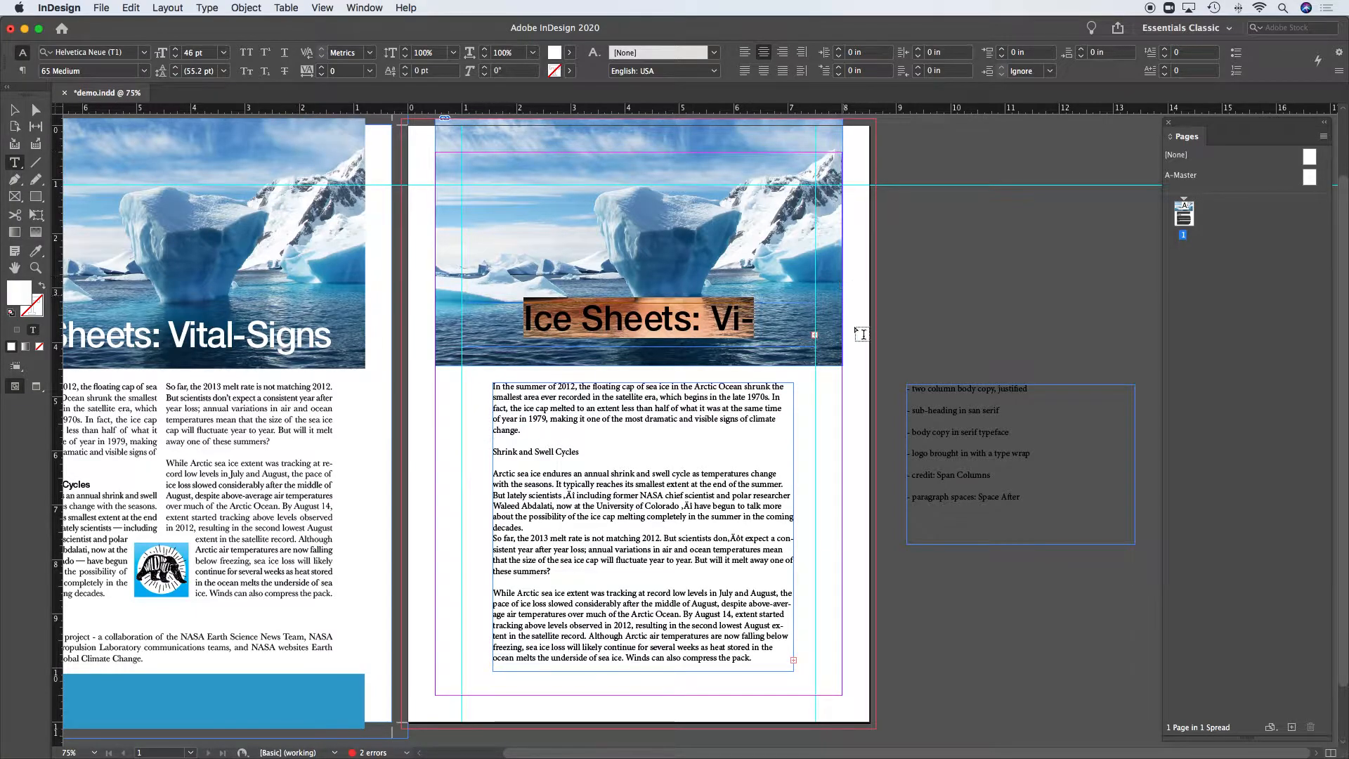
pyautogui.click(815, 335)
pyautogui.press('super+shift+comma')
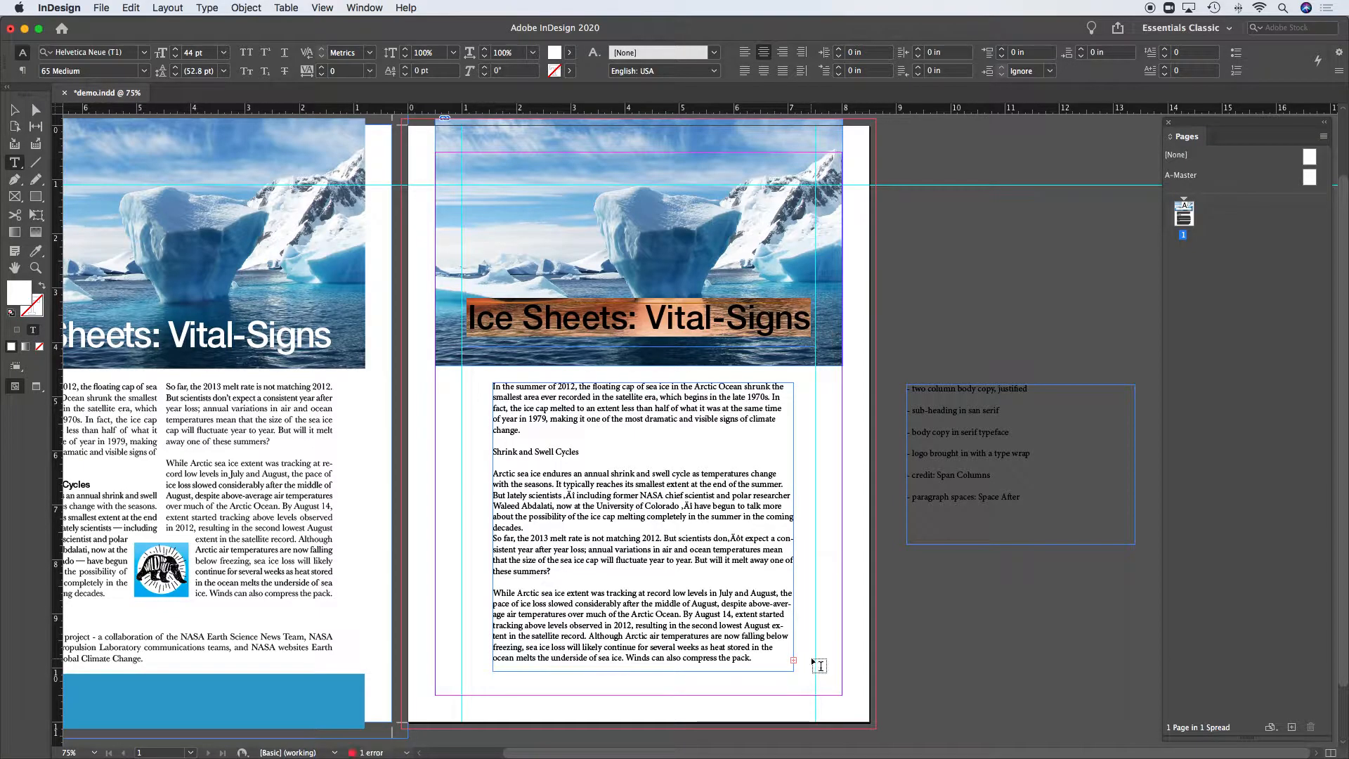
# Step: Try the title text at 45 pt and set it back to 44 pt
pyautogui.click(223, 53)
pyautogui.click(184, 52)
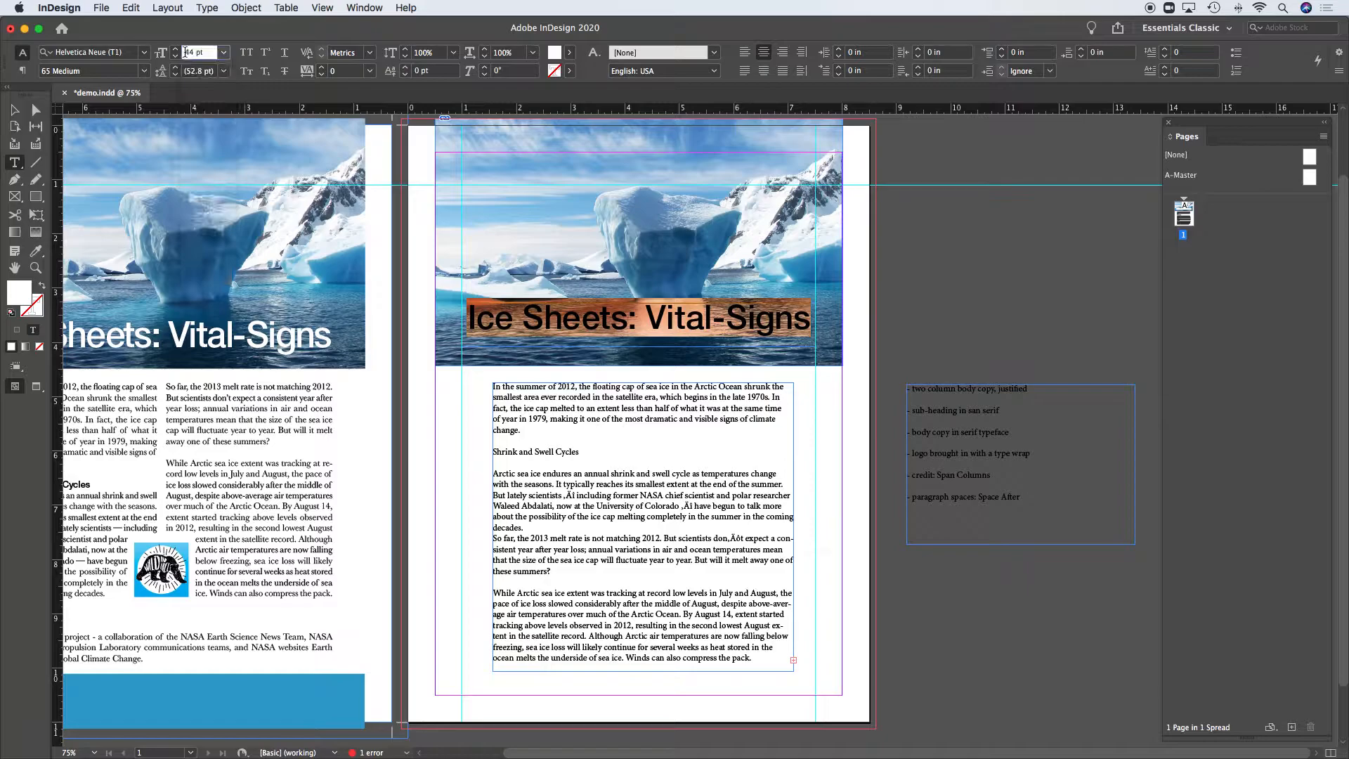
pyautogui.click(224, 53)
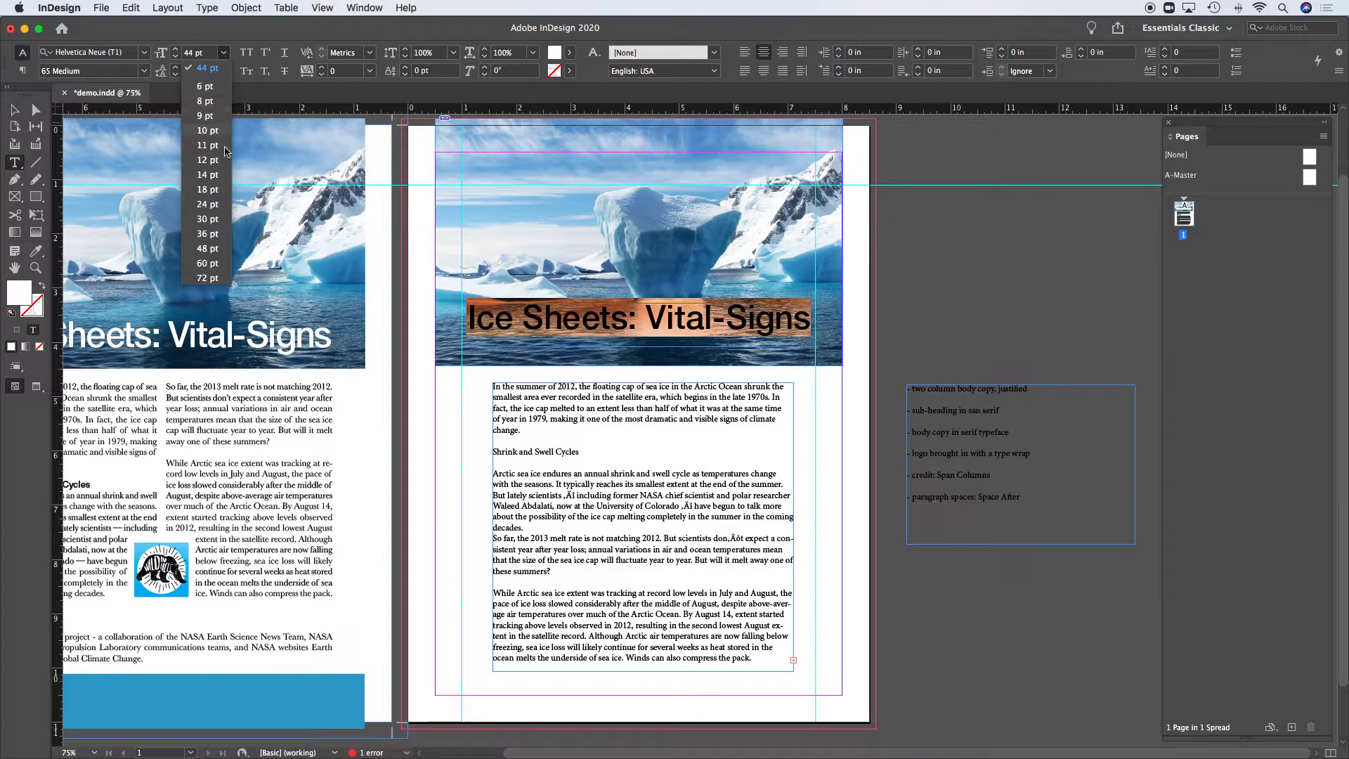
pyautogui.click(200, 55)
pyautogui.moveTo(194, 55); pyautogui.dragTo(161, 54)
pyautogui.press('Up')
pyautogui.press('Up')
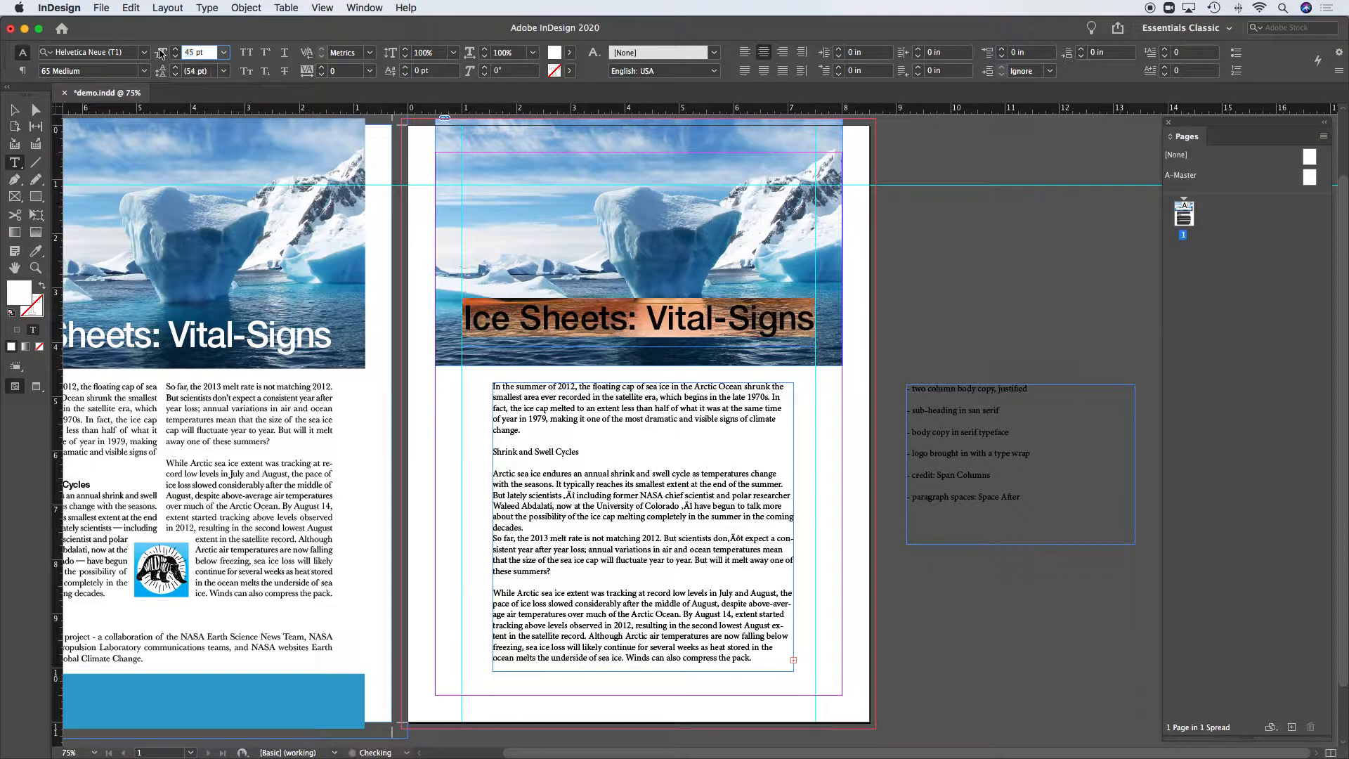
pyautogui.press('Down')
pyautogui.press('Down')
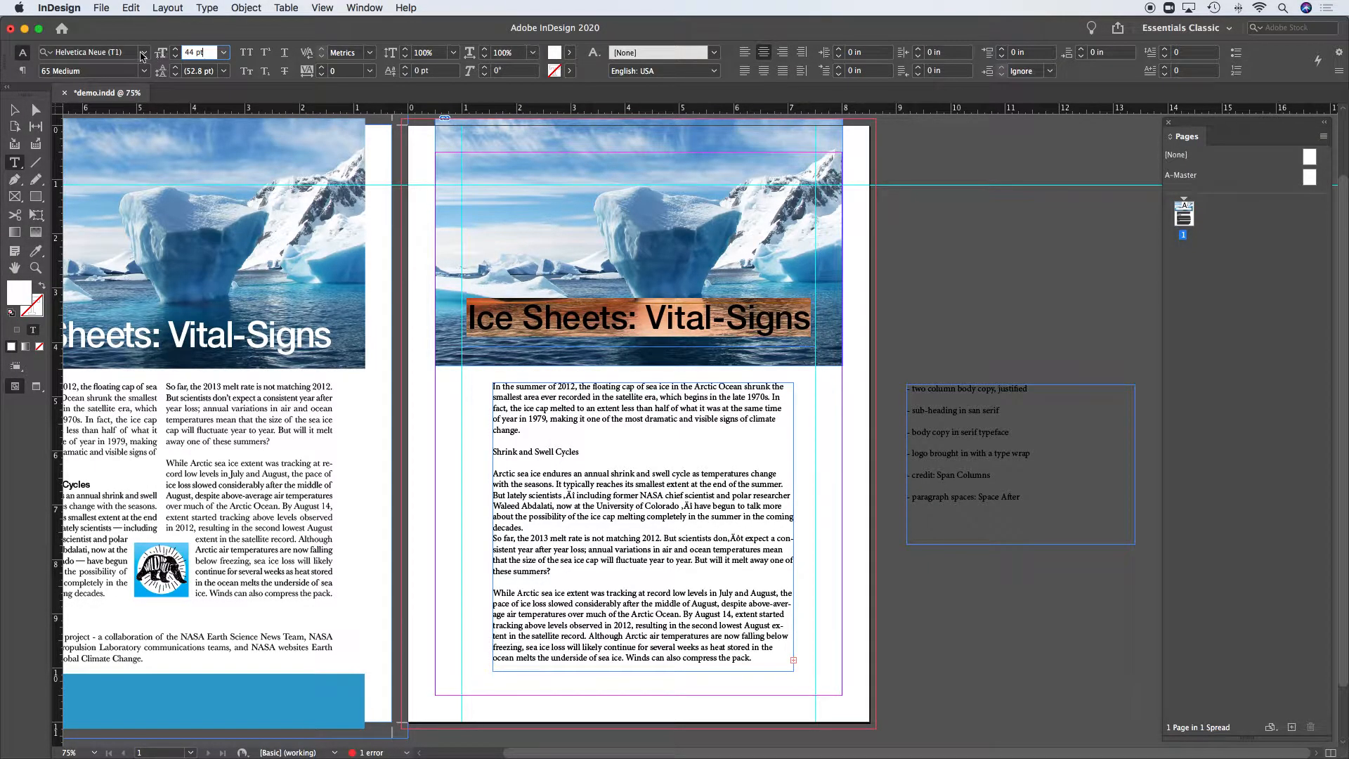
pyautogui.click(14, 110)
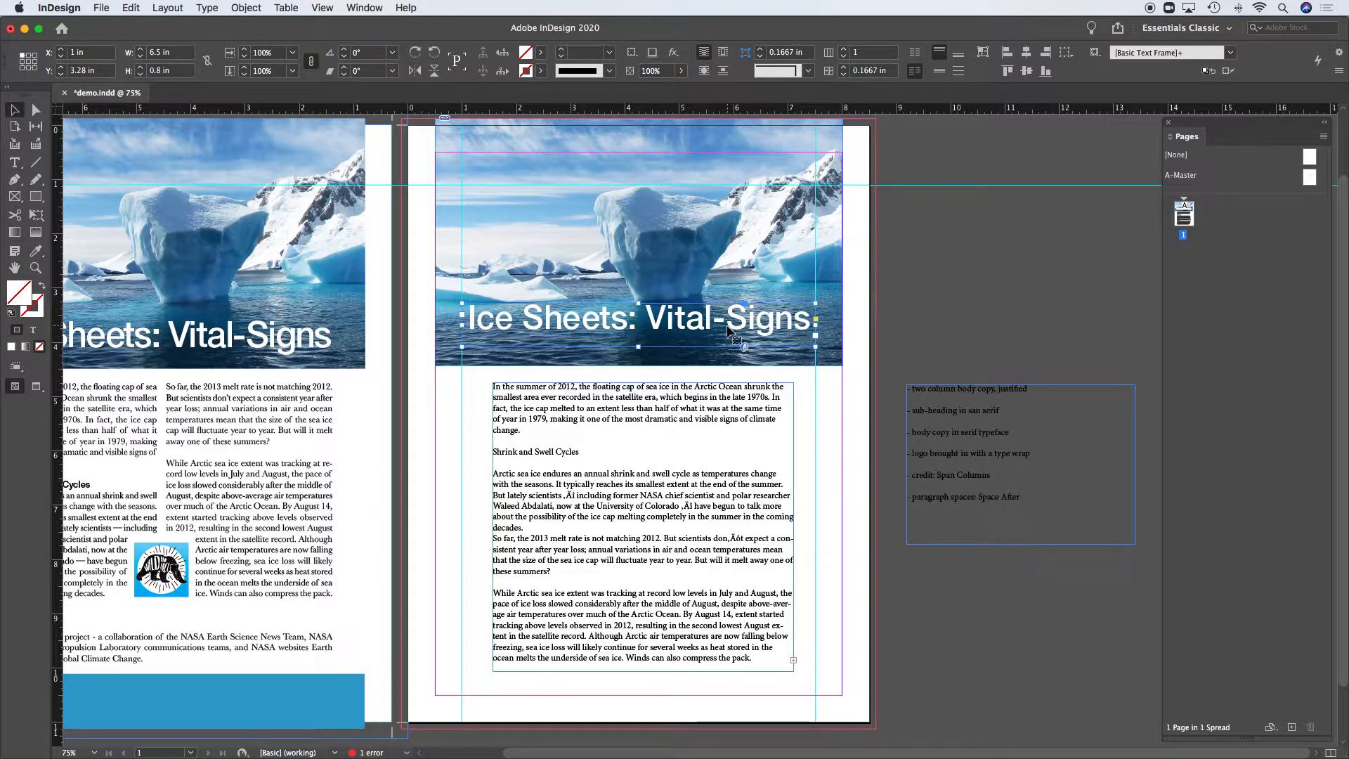
# Step: Tighten the tracking of the whole title to -20 to match the finished sample page
pyautogui.moveTo(470, 341); pyautogui.dragTo(594, 327)
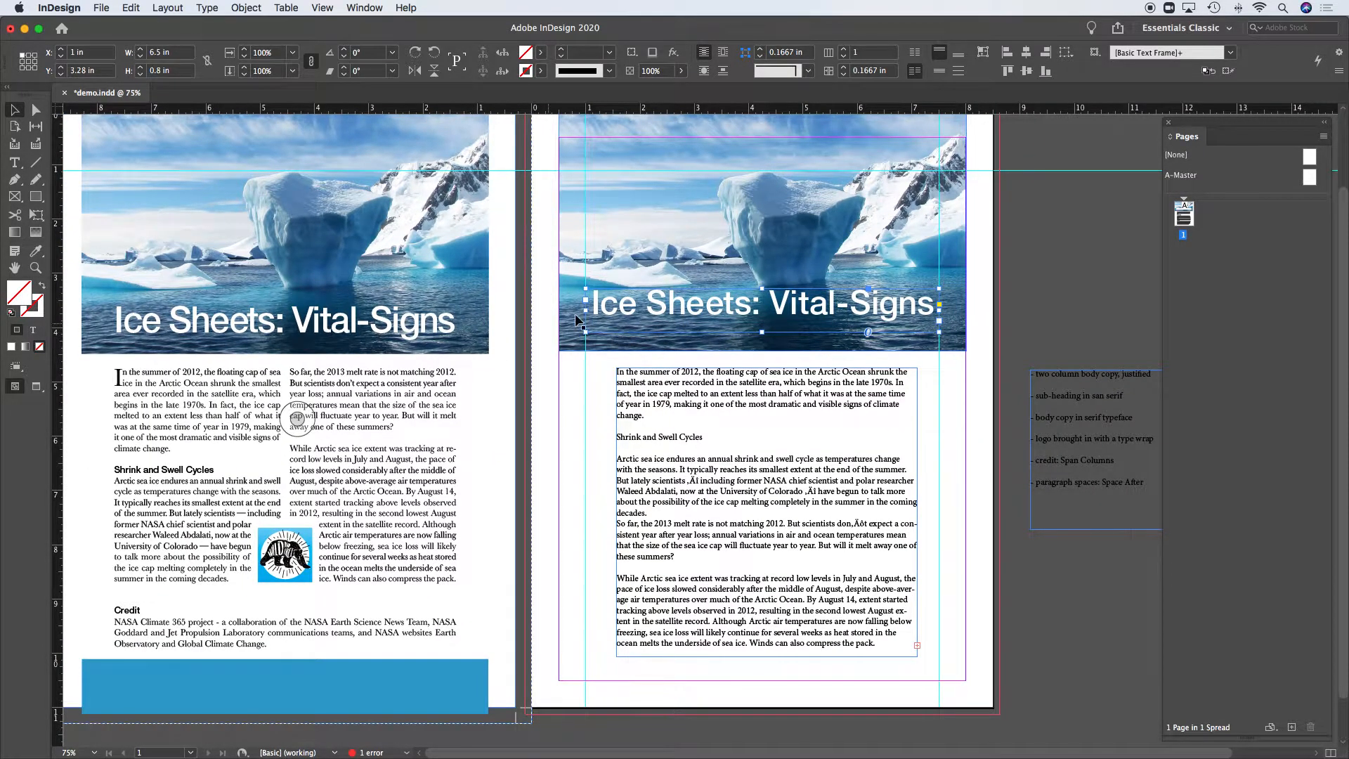
pyautogui.moveTo(660, 323); pyautogui.dragTo(536, 338)
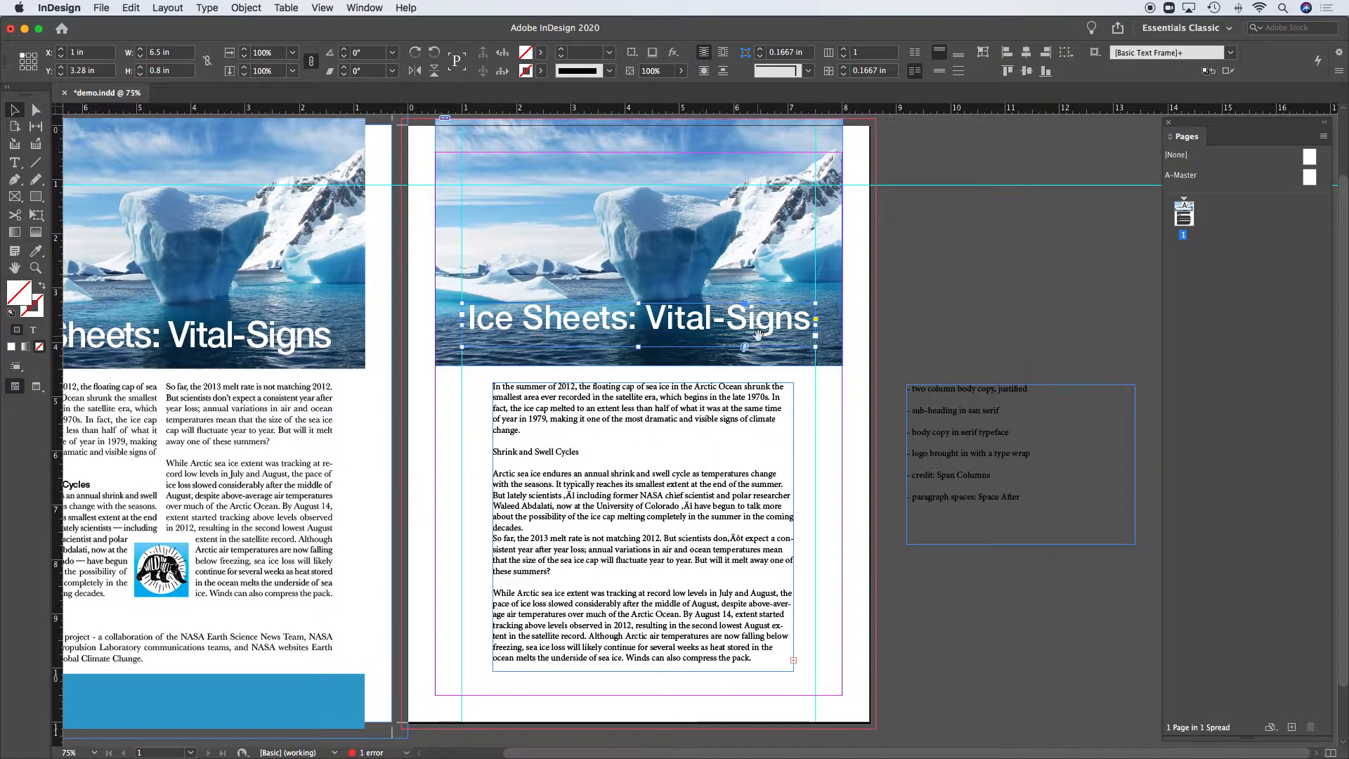
pyautogui.moveTo(406, 315); pyautogui.dragTo(496, 308)
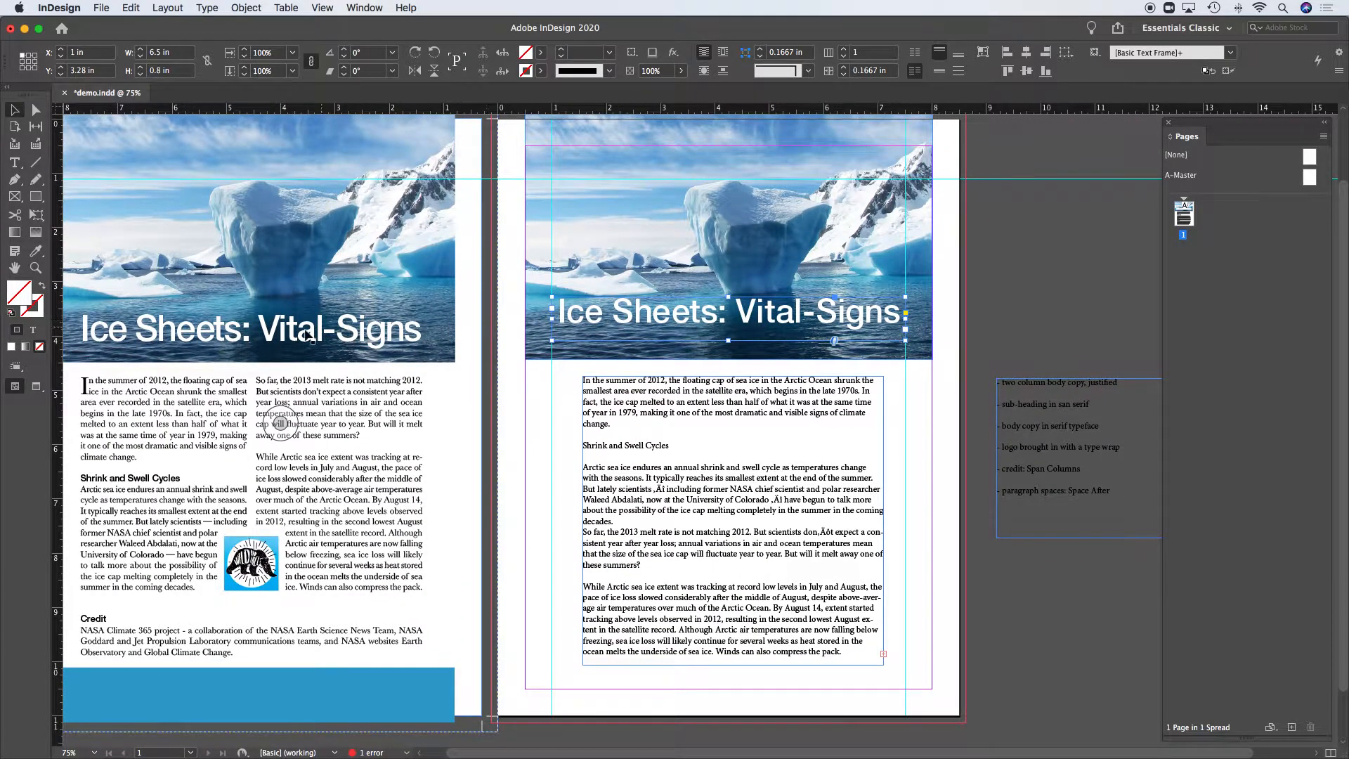
pyautogui.moveTo(337, 325); pyautogui.dragTo(371, 329)
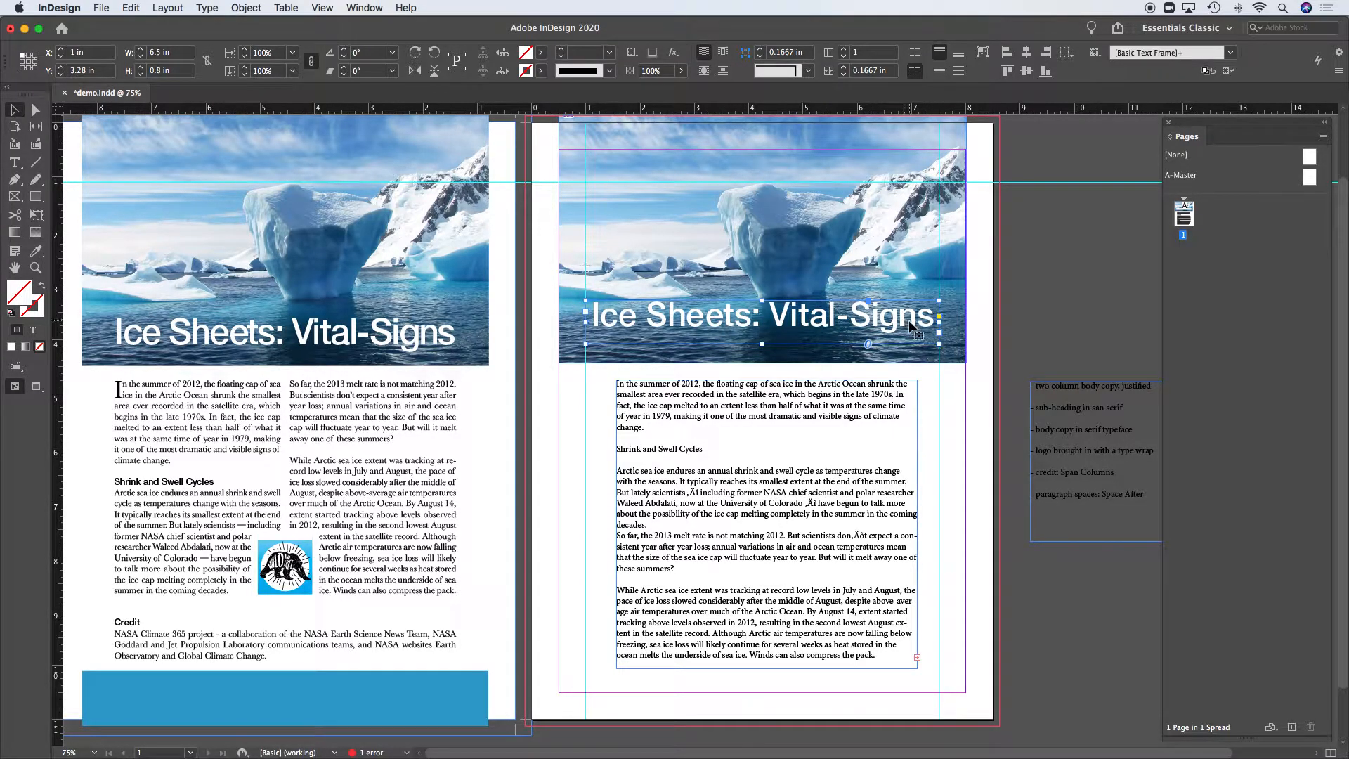
pyautogui.doubleClick(727, 323)
pyautogui.moveTo(618, 317); pyautogui.dragTo(826, 317)
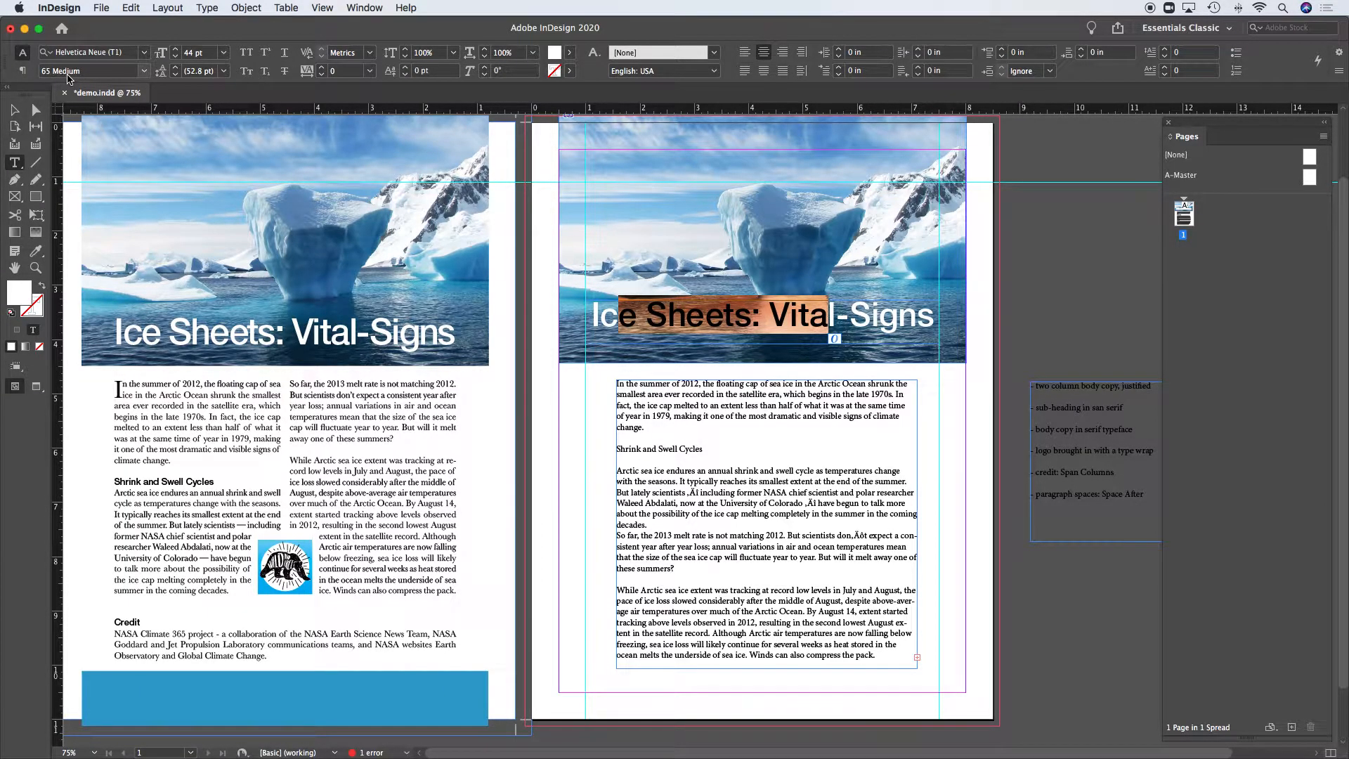
pyautogui.click(722, 316)
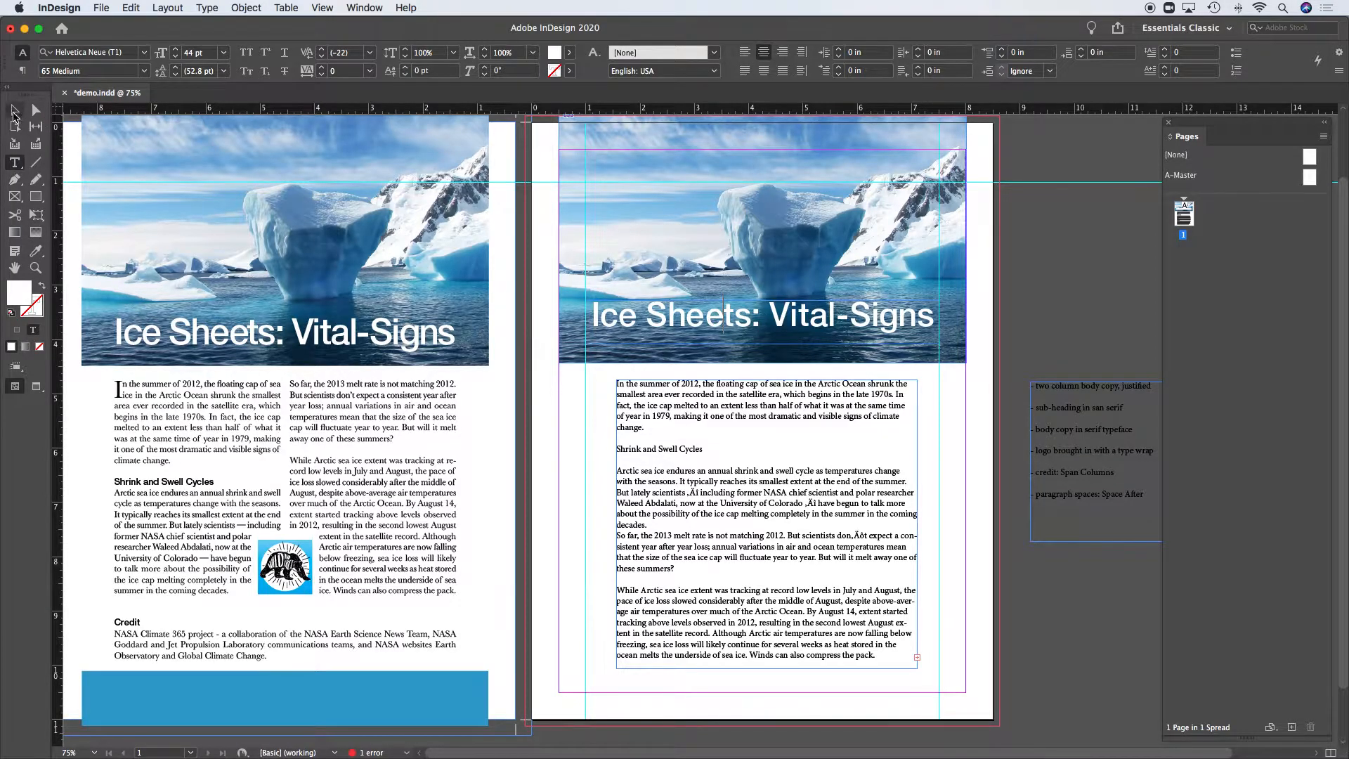
pyautogui.doubleClick(708, 320)
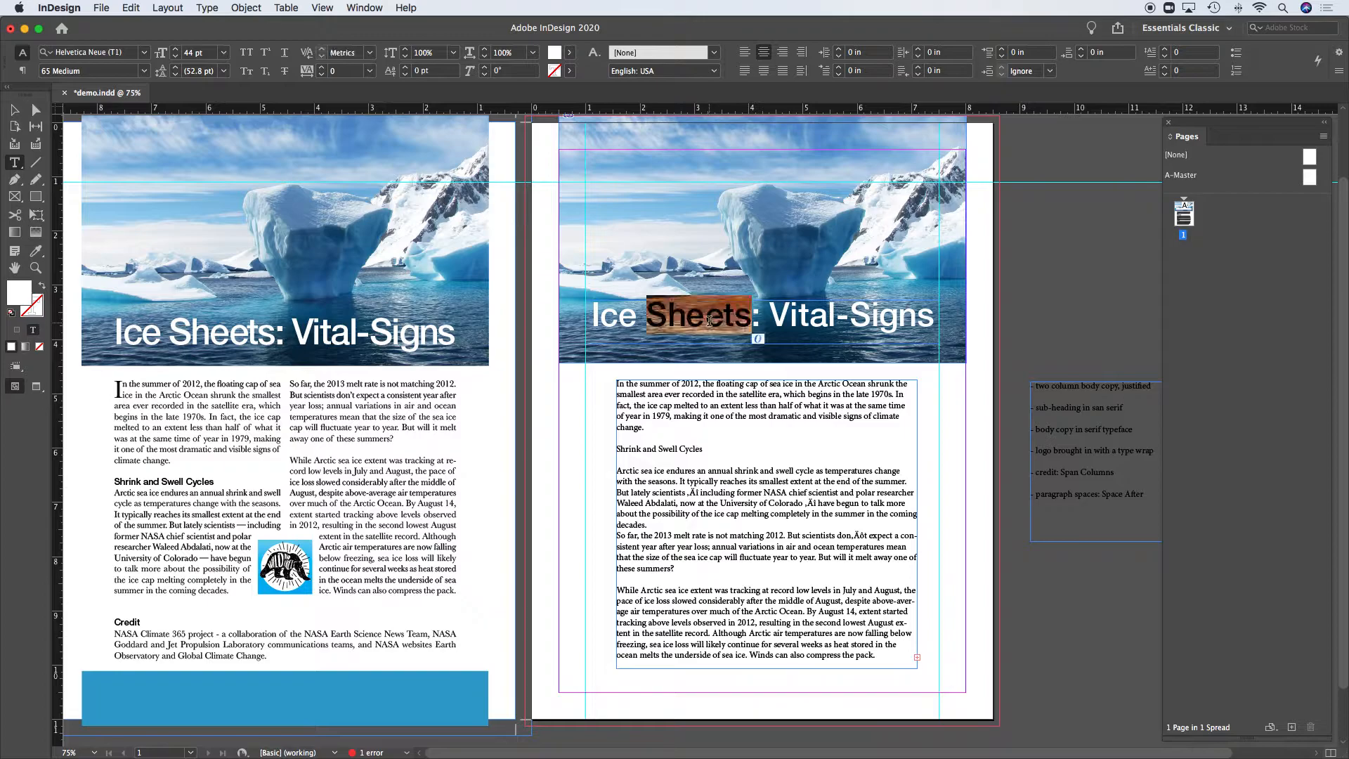
pyautogui.click(724, 318)
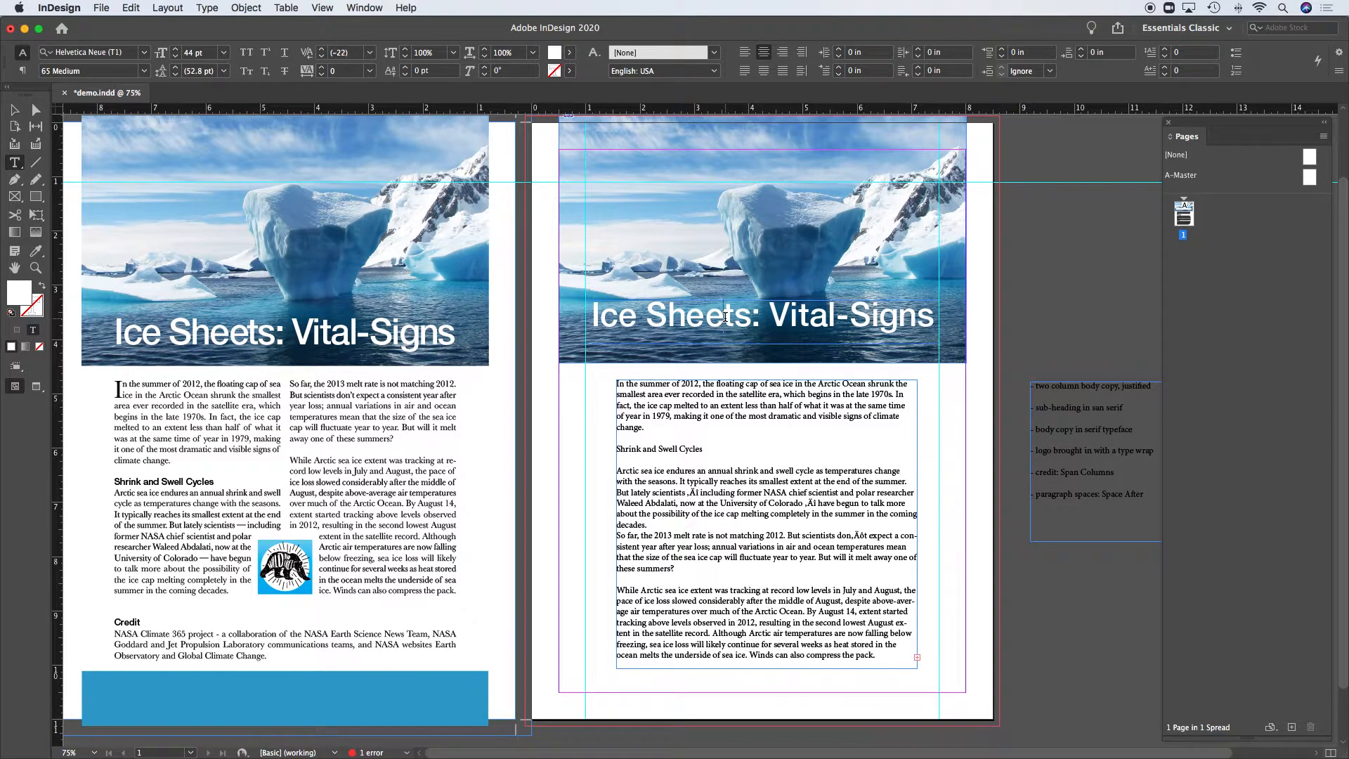
pyautogui.press('cmd+a')
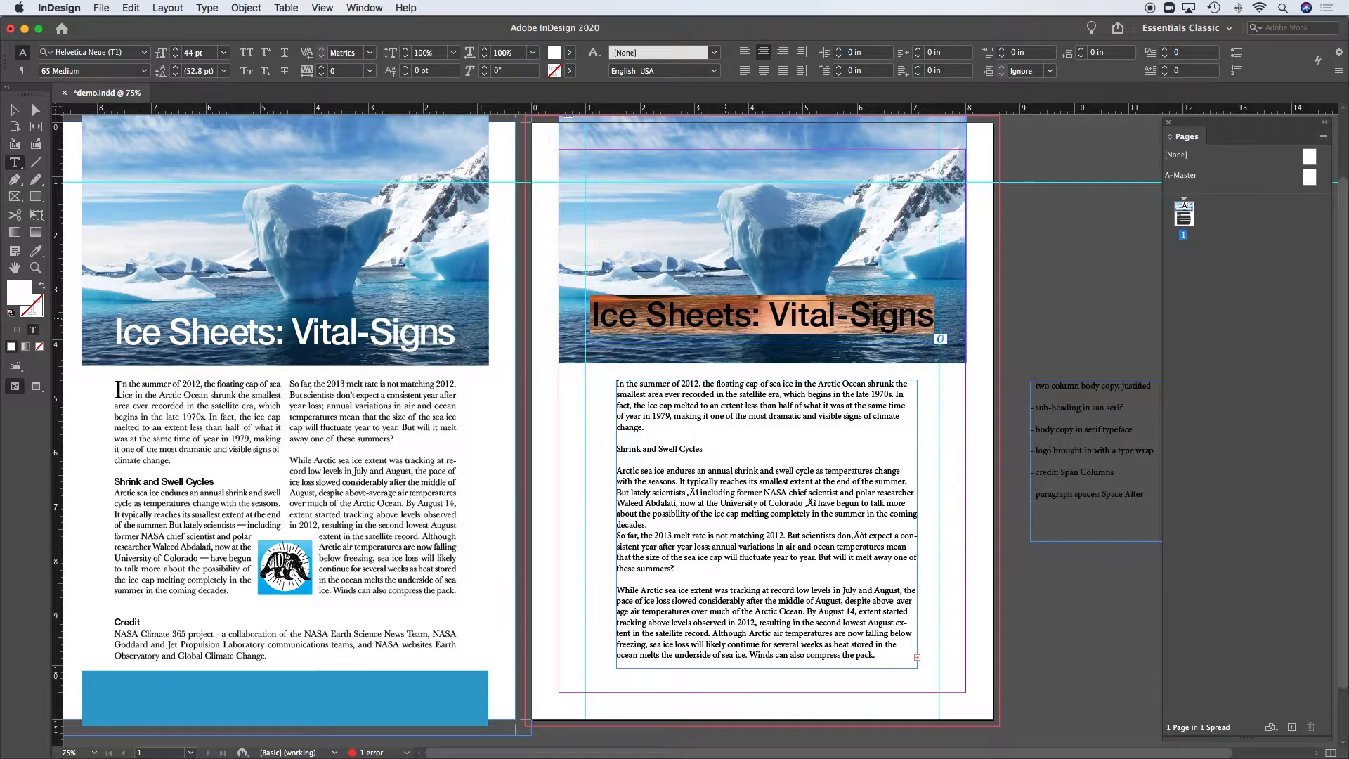
pyautogui.click(583, 315)
pyautogui.moveTo(583, 316); pyautogui.dragTo(1031, 335)
pyautogui.hotkey('alt', 'Left')
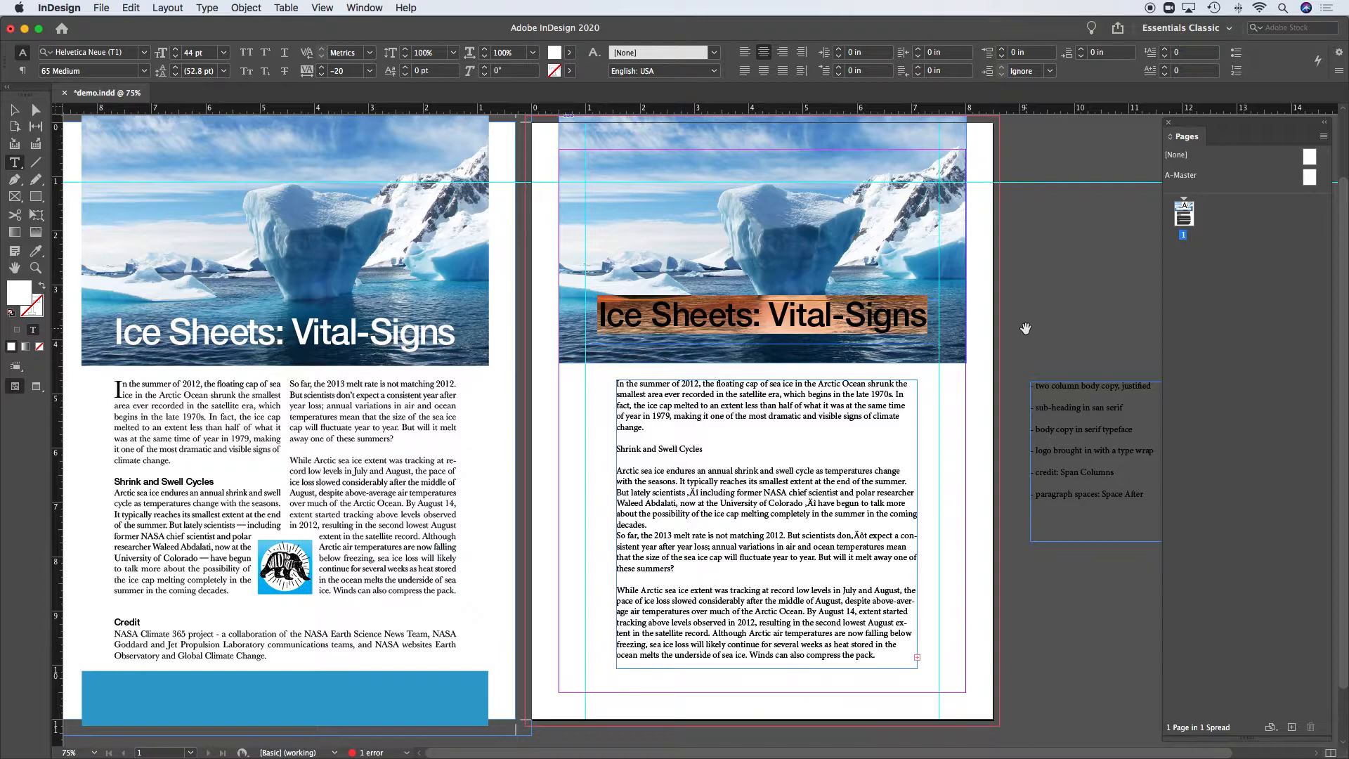
pyautogui.click(788, 301)
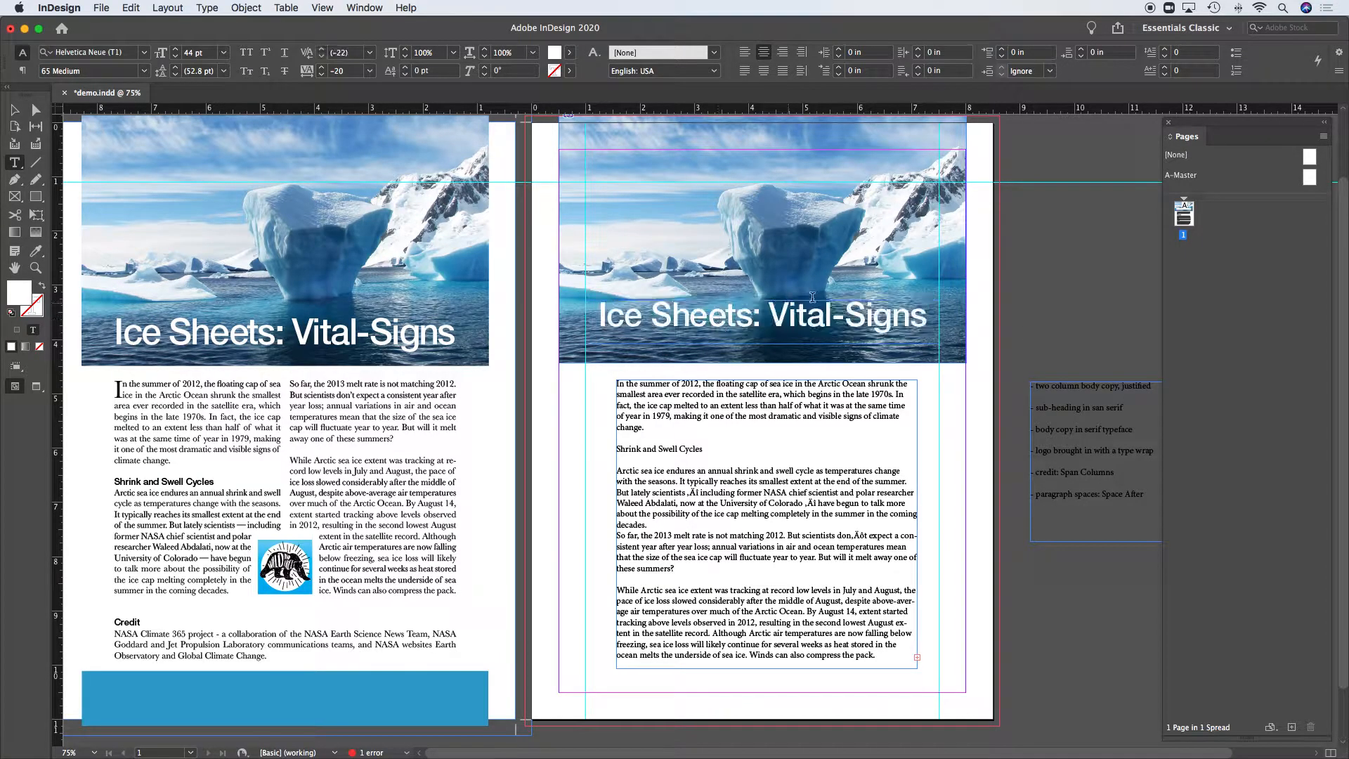
# Step: Kern the gap between the I and the c of "Ice" in the title to -40
pyautogui.press('Escape')
pyautogui.moveTo(599, 271); pyautogui.dragTo(975, 414)
pyautogui.moveTo(878, 372); pyautogui.dragTo(808, 368)
pyautogui.keyDown('alt'); pyautogui.keyDown('super'); pyautogui.click(745, 382); pyautogui.keyUp('super'); pyautogui.keyUp('alt')
pyautogui.moveTo(625, 384); pyautogui.dragTo(660, 364)
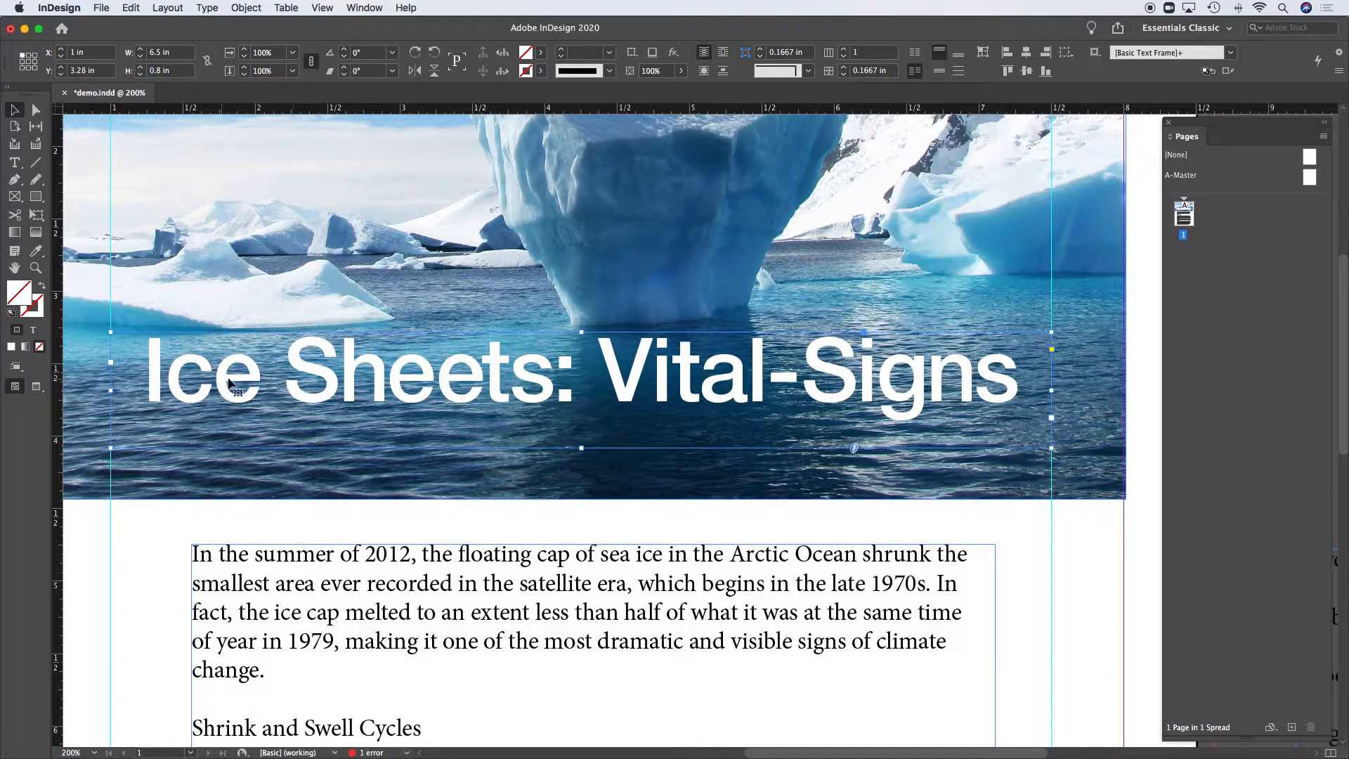
pyautogui.doubleClick(168, 377)
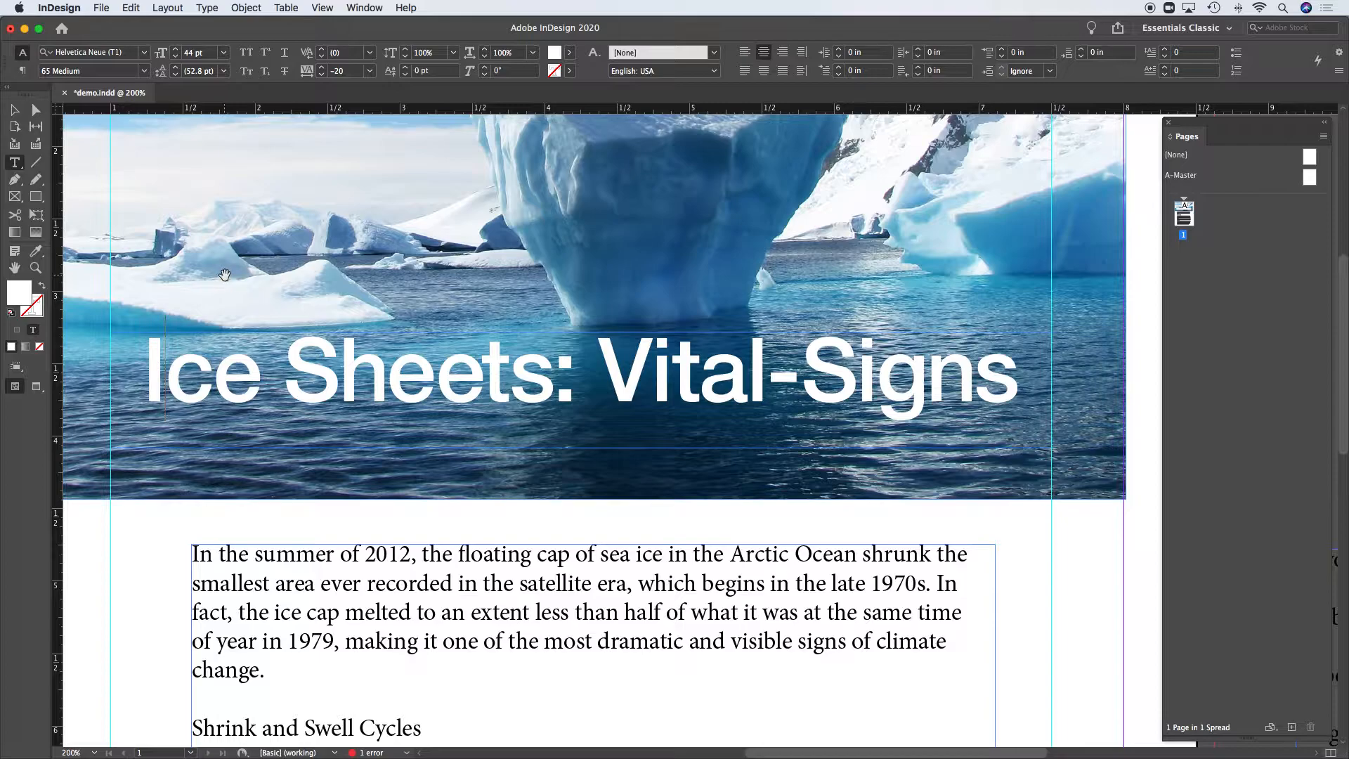
pyautogui.hotkey('alt', 'Left')
pyautogui.hotkey('alt', 'Left')
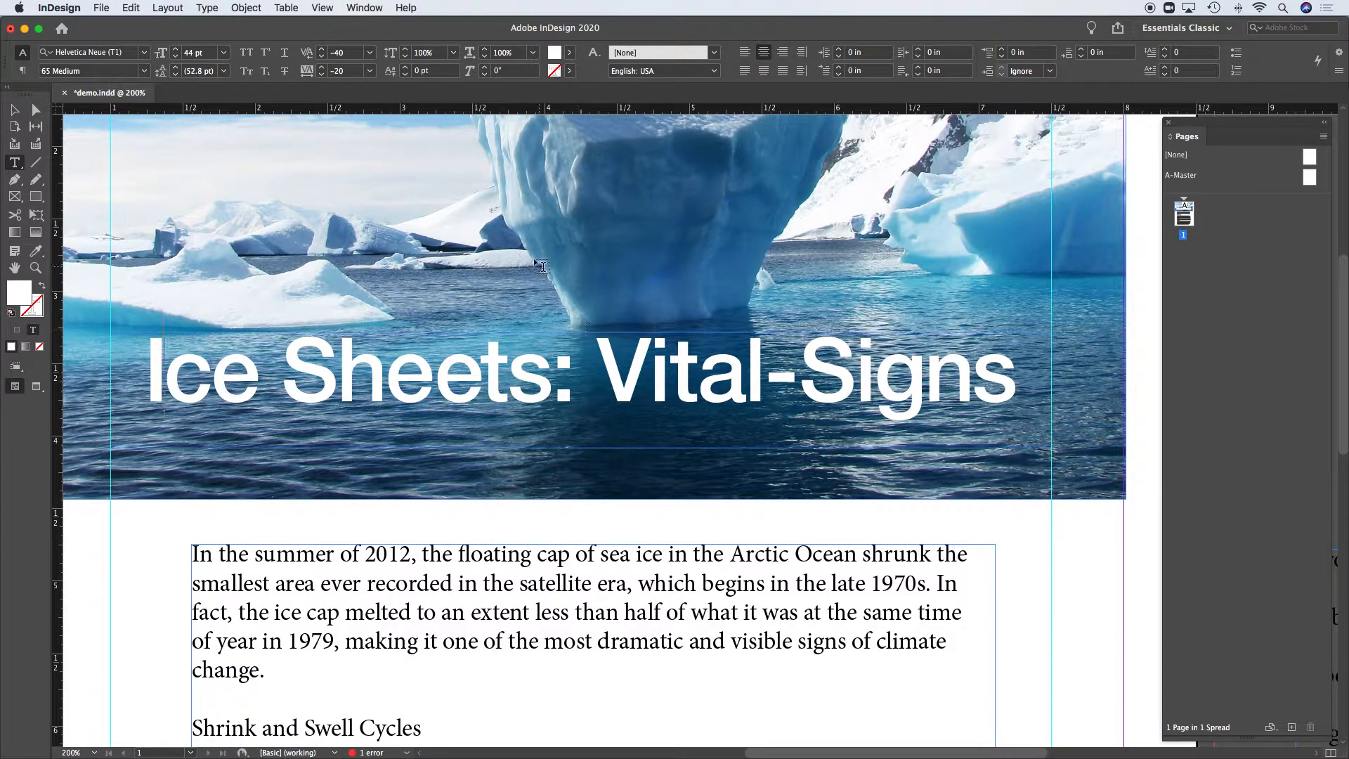
# Step: Kern the gap between the space and the V of "Vital-Signs" in the title to -100
pyautogui.click(604, 370)
pyautogui.hotkey('alt', 'Left')
pyautogui.hotkey('alt', 'Left')
pyautogui.hotkey('alt', 'Left')
pyautogui.hotkey('alt', 'Left')
pyautogui.hotkey('alt', 'Left')
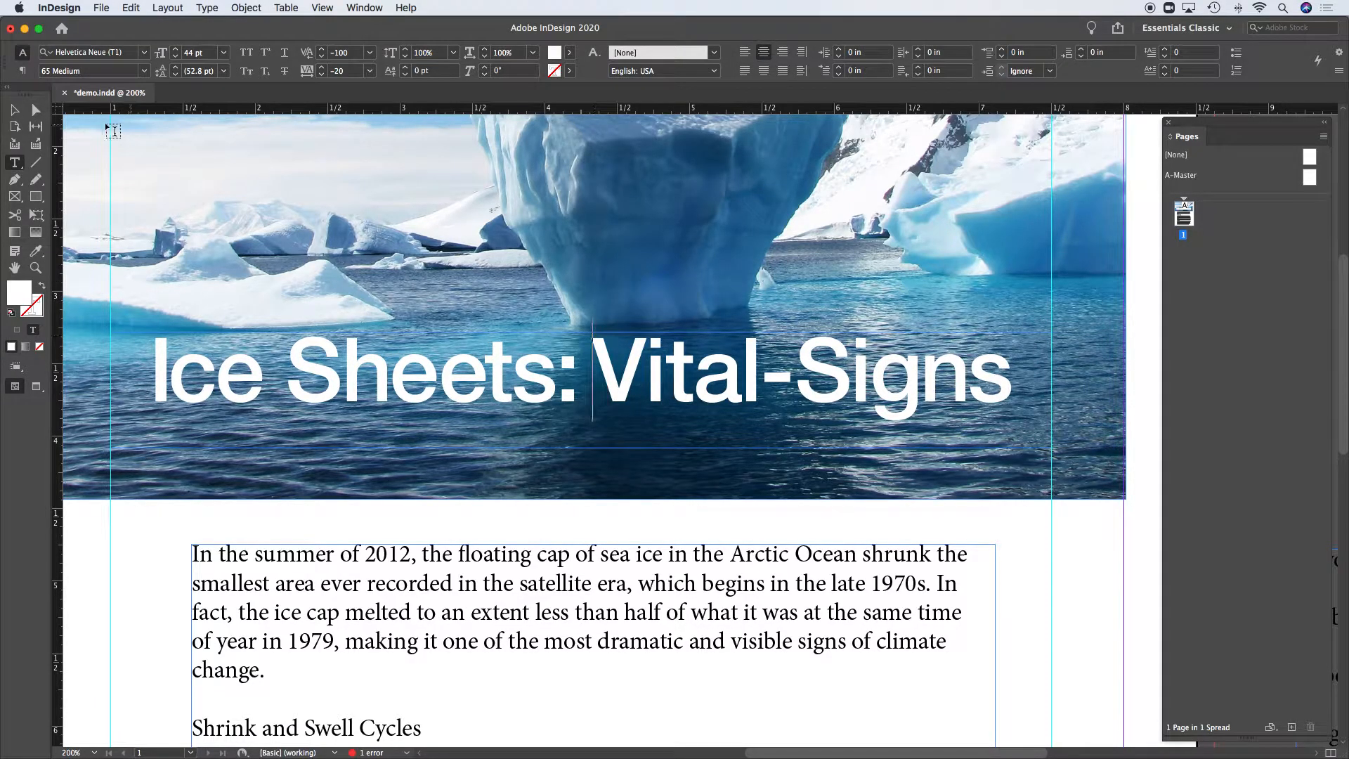
pyautogui.click(14, 110)
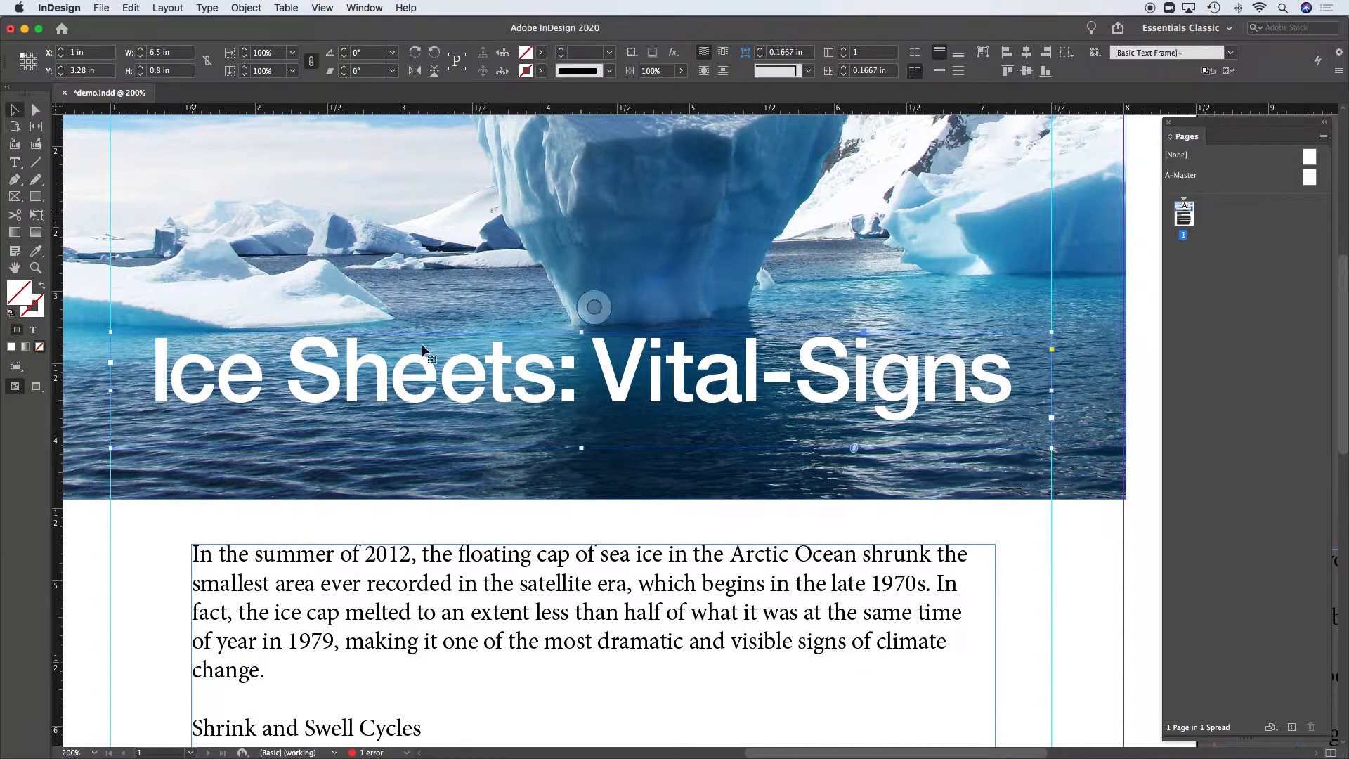
pyautogui.doubleClick(615, 398)
pyautogui.click(615, 398)
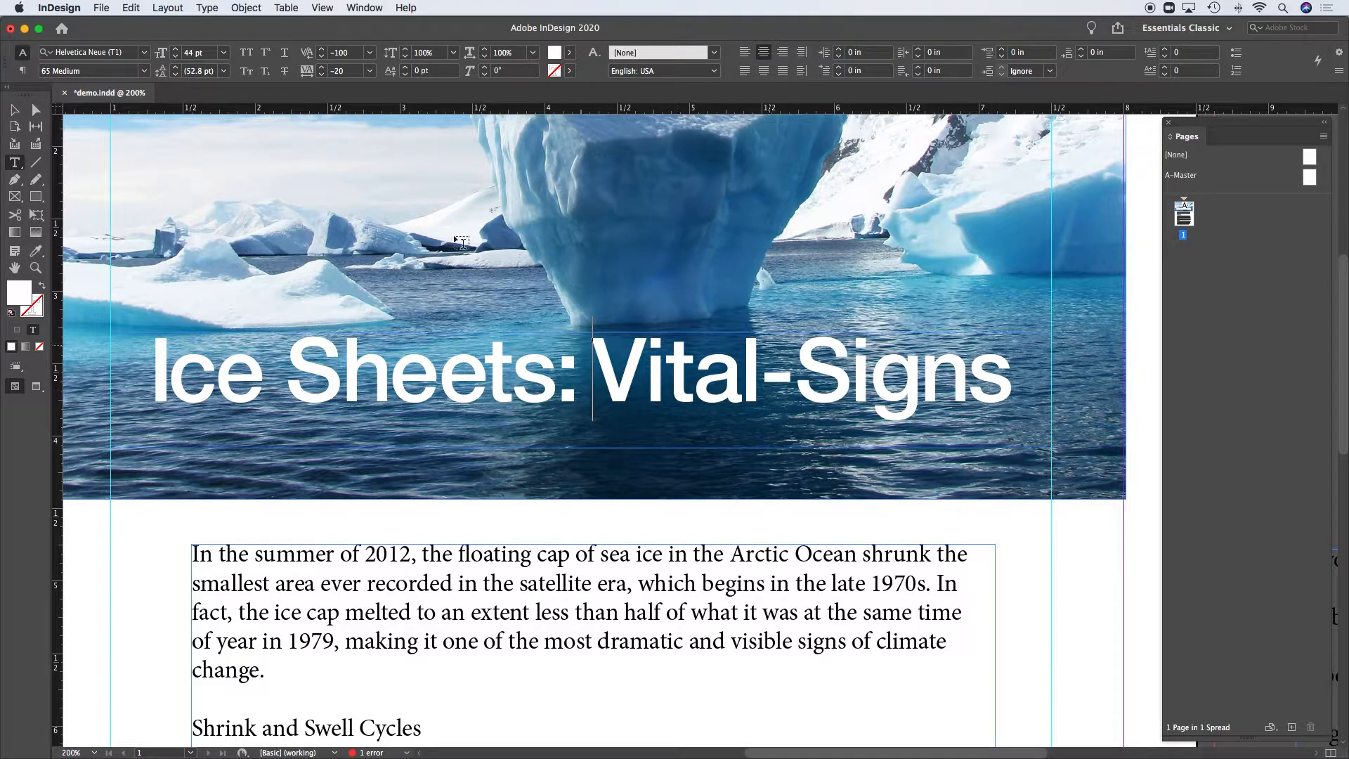
pyautogui.press('Escape')
# Step: Scale the title frame and its text together about the centre to about 7.15 in wide, so the lettering spans the two vertical guides
pyautogui.keyDown('alt'); pyautogui.keyDown('super'); pyautogui.click(780, 413); pyautogui.keyUp('super'); pyautogui.keyUp('alt')
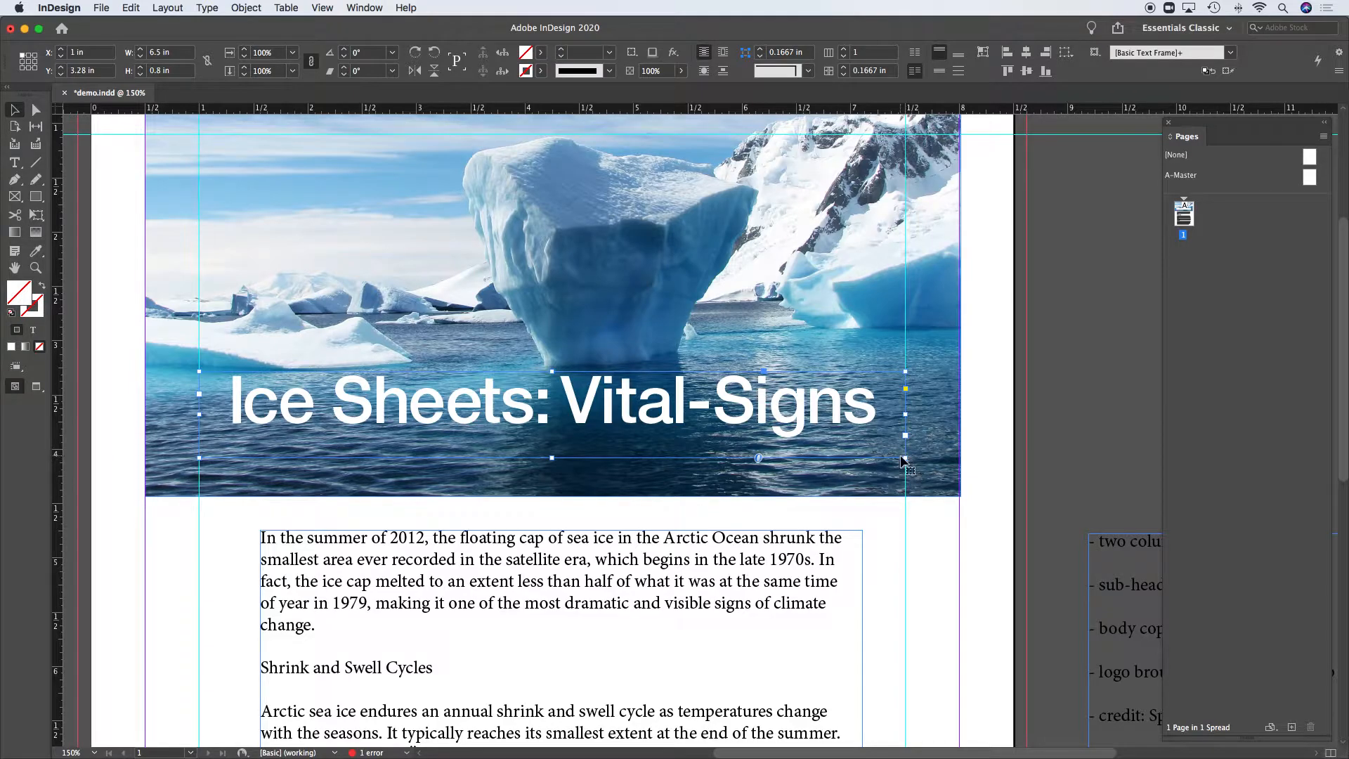
pyautogui.moveTo(900, 460); pyautogui.dragTo(915, 457)
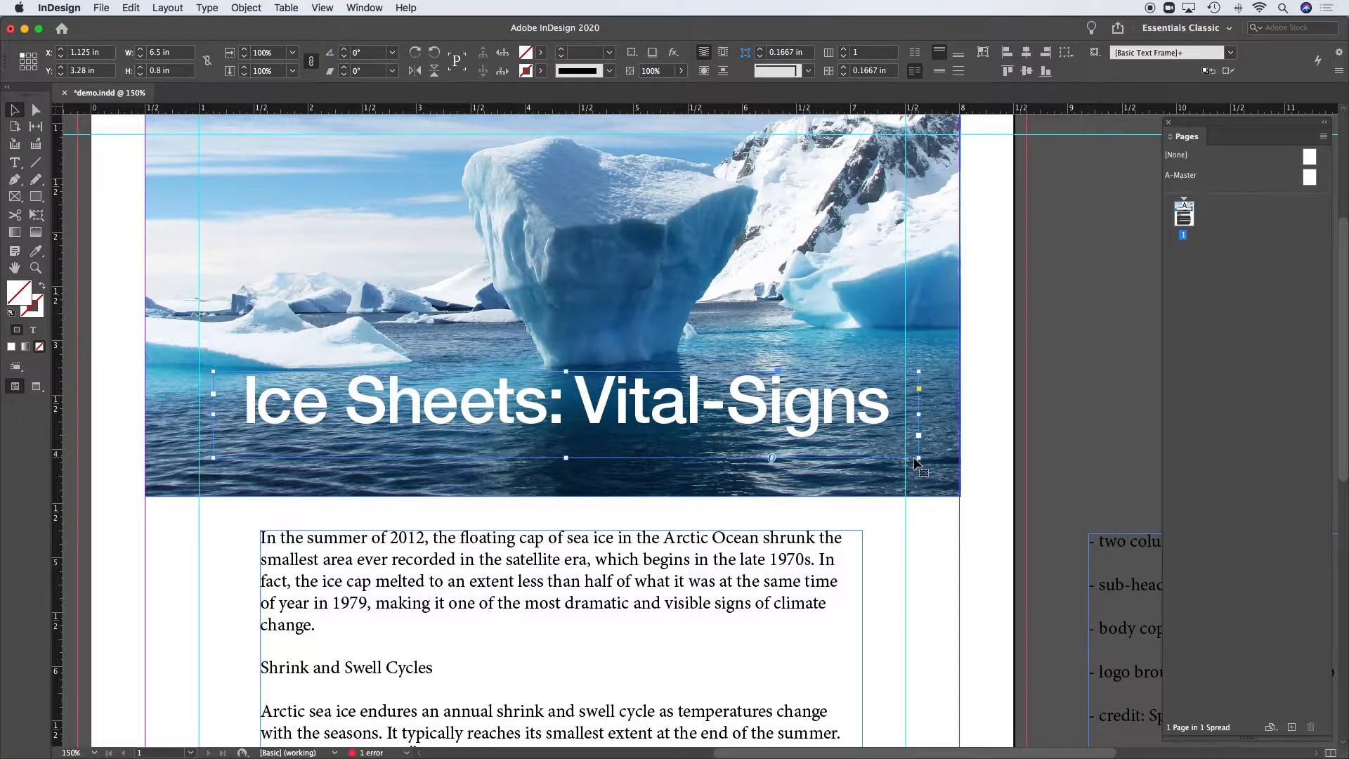
pyautogui.press('super+z')
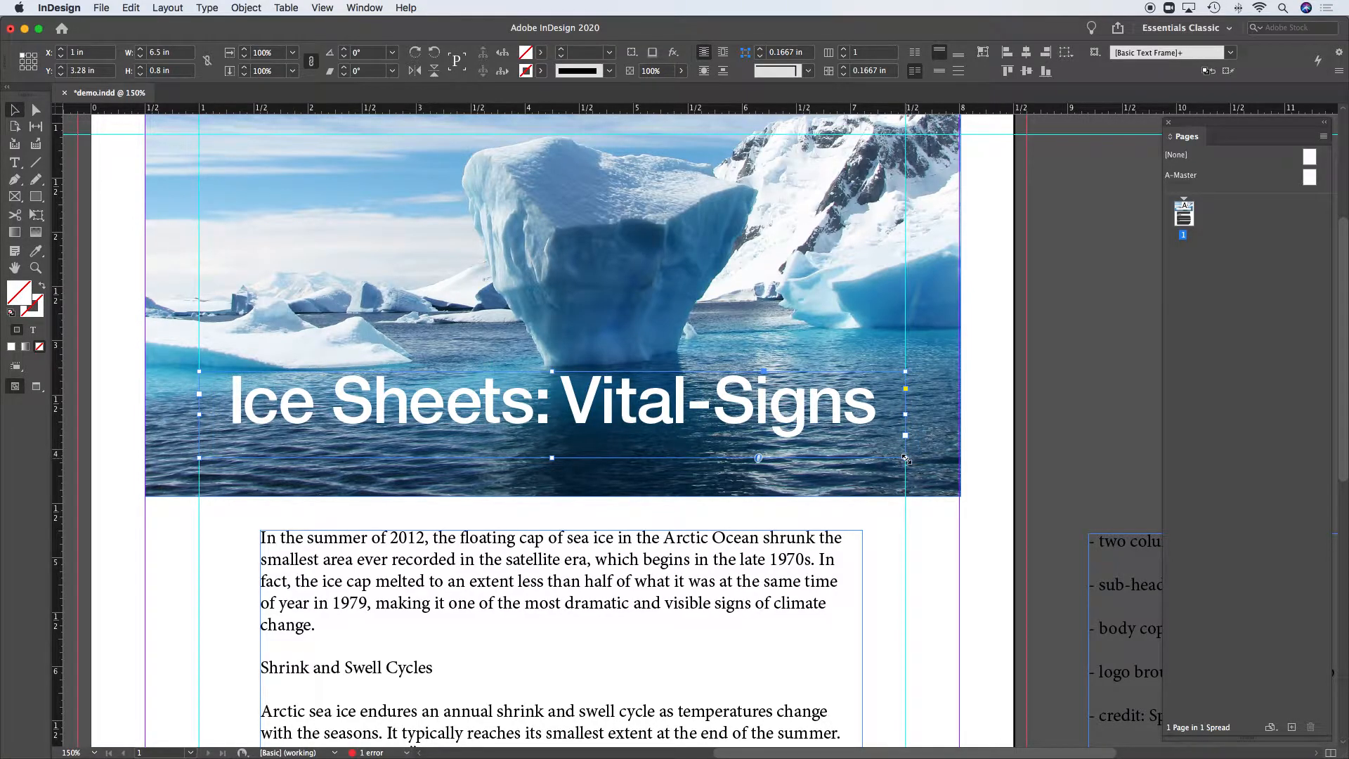
pyautogui.moveTo(906, 458); pyautogui.dragTo(940, 463)
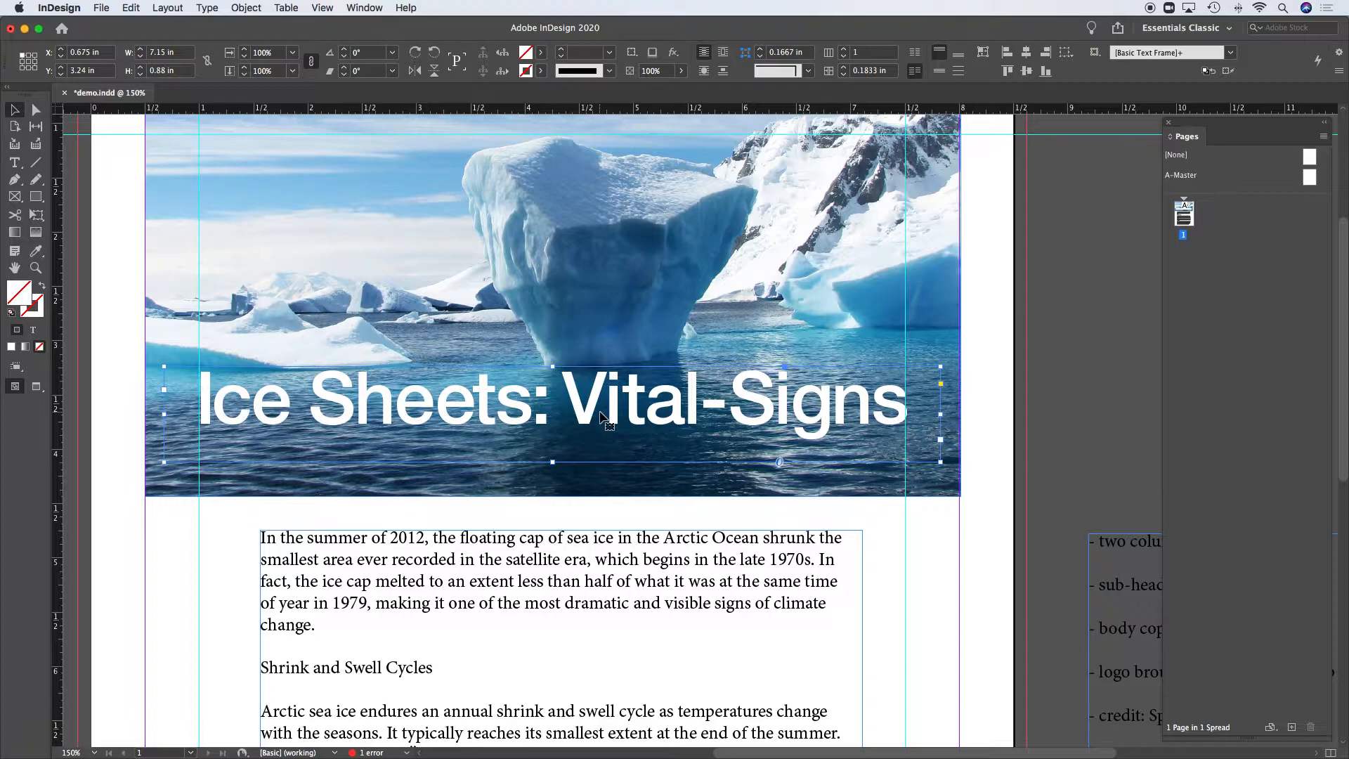
pyautogui.moveTo(456, 418); pyautogui.dragTo(658, 419)
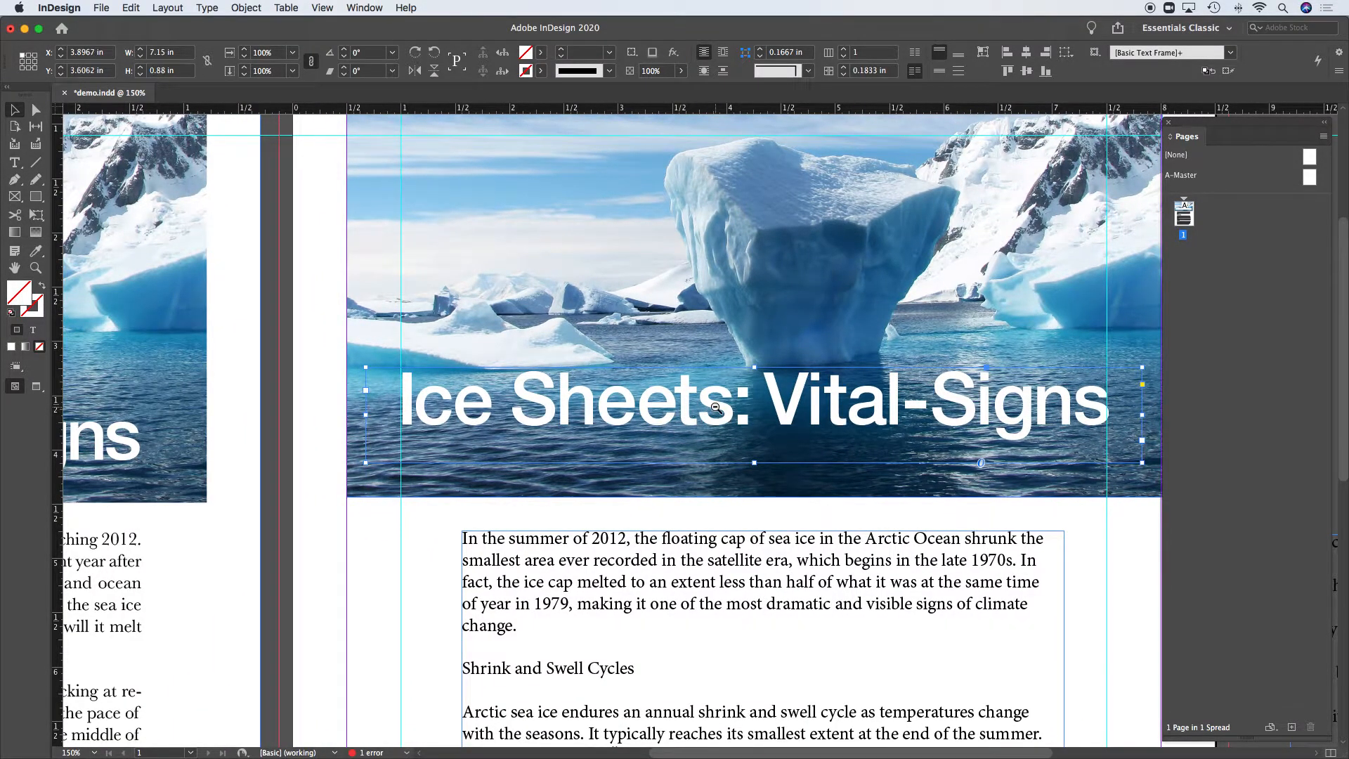
# Step: Try scaling the title frame and text about the centre to about 6.94 in wide, and return it to 7.15 in
pyautogui.press('super+minus')
pyautogui.moveTo(1103, 409); pyautogui.dragTo(1019, 380)
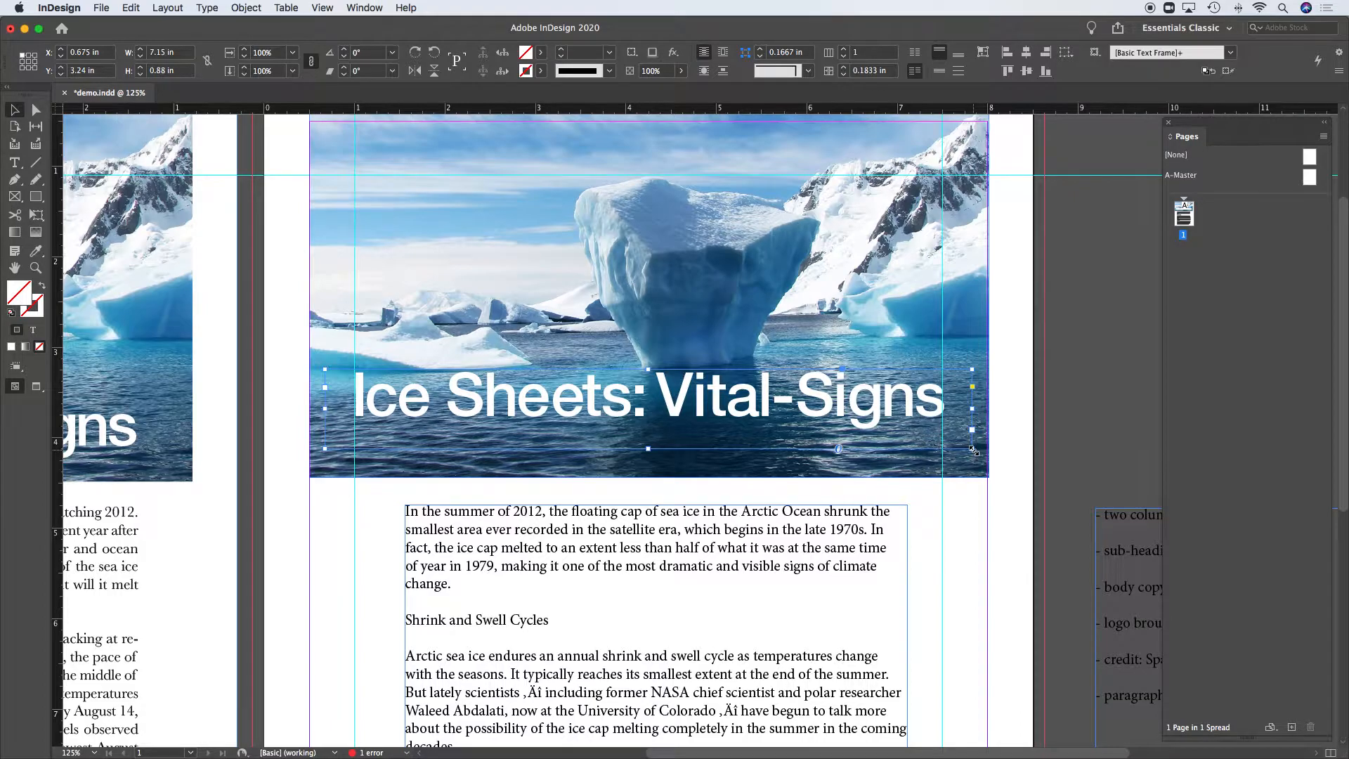
pyautogui.moveTo(970, 451)
pyautogui.mouseDown()
pyautogui.moveTo(1029, 463)
pyautogui.moveTo(930, 422)
pyautogui.moveTo(972, 441)
pyautogui.moveTo(962, 431)
pyautogui.mouseUp()
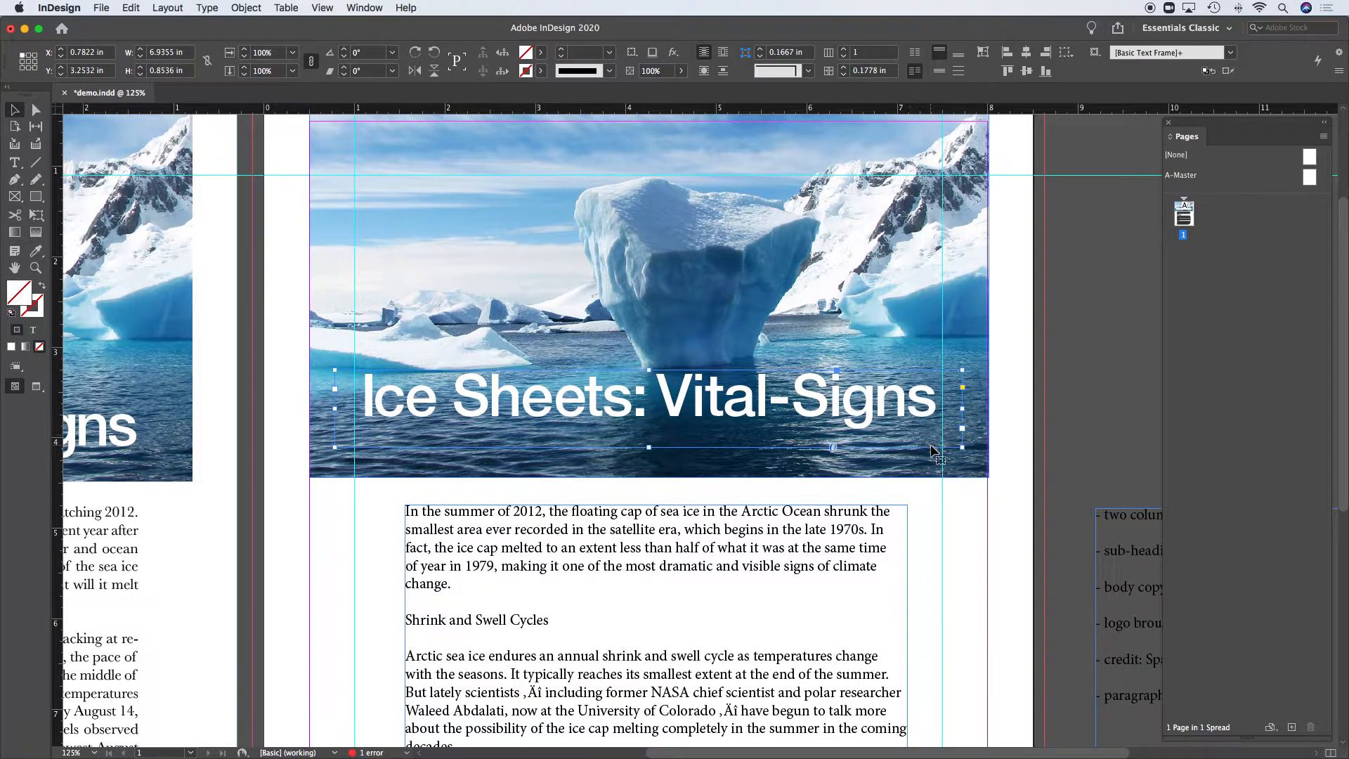
pyautogui.moveTo(962, 448); pyautogui.dragTo(975, 450)
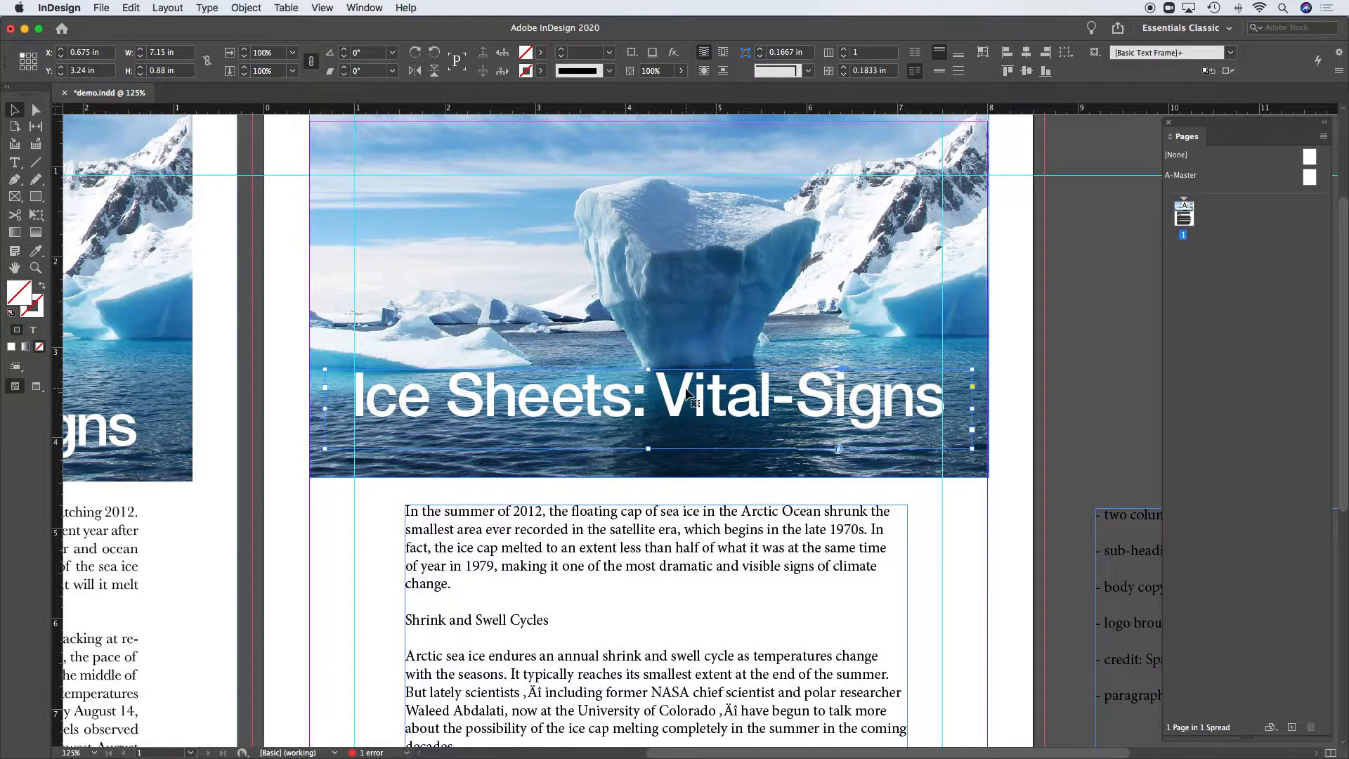
# Step: Move the title straight down to a Y position of about 3.52 in, near the lower edge of the header image
pyautogui.moveTo(704, 397); pyautogui.dragTo(773, 365)
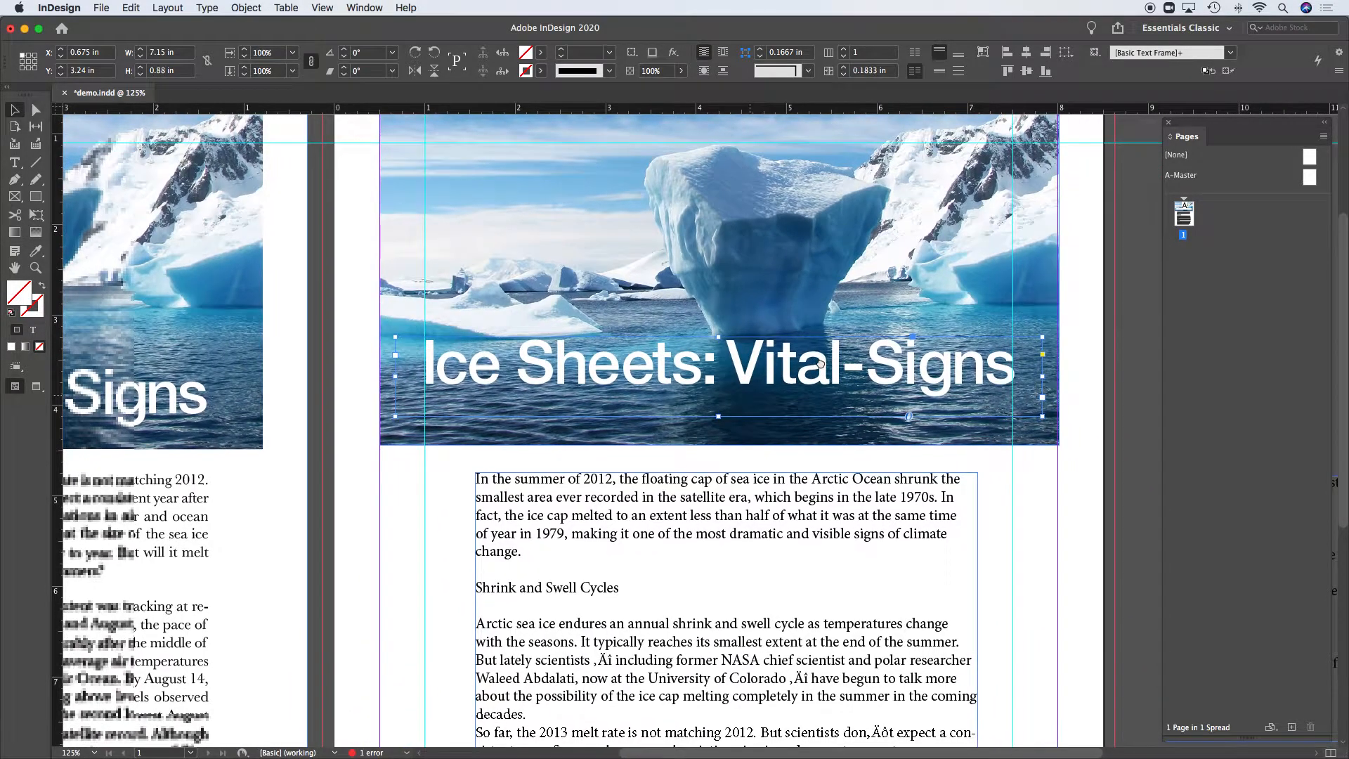
pyautogui.moveTo(759, 362); pyautogui.dragTo(758, 383)
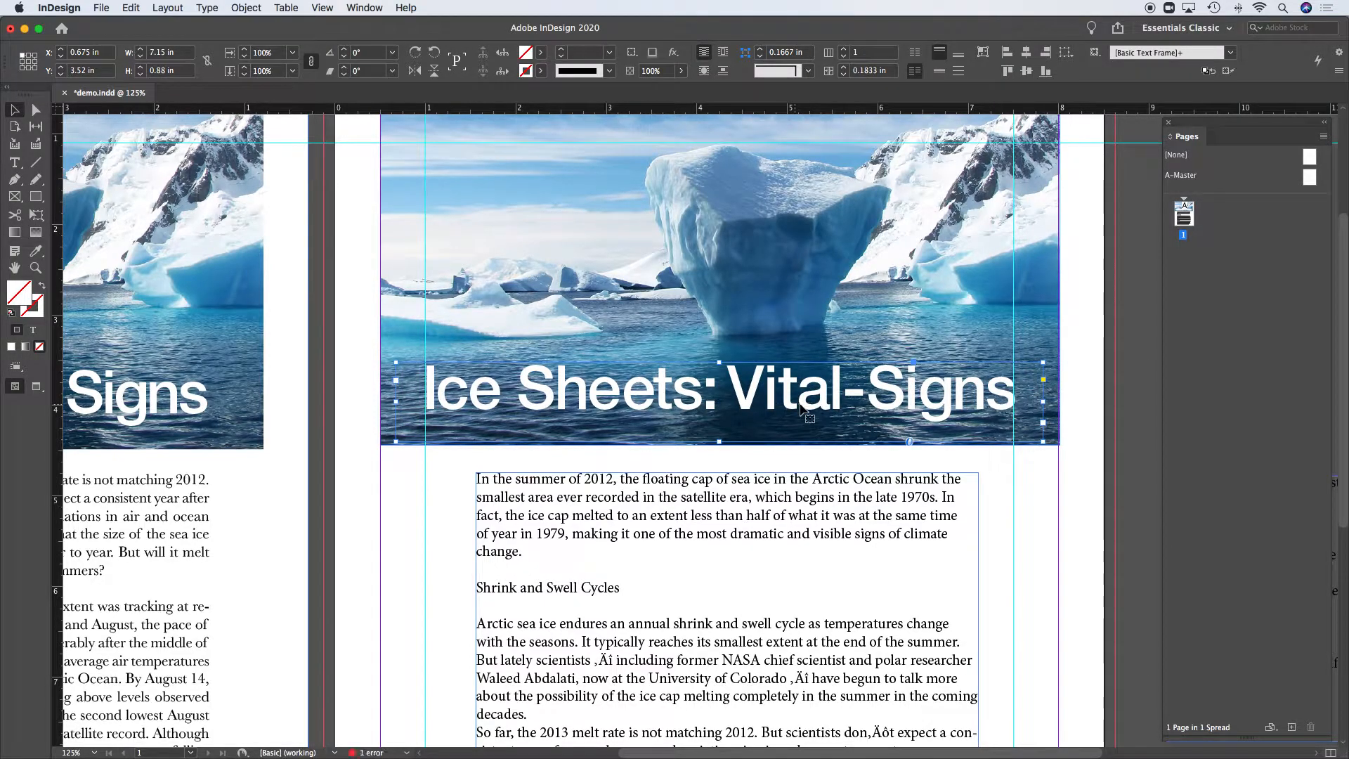
# Step: Kern the gap between the space and the V of "Vital-Signs" in the title to -140
pyautogui.press('super+minus')
pyautogui.moveTo(688, 411); pyautogui.dragTo(859, 383)
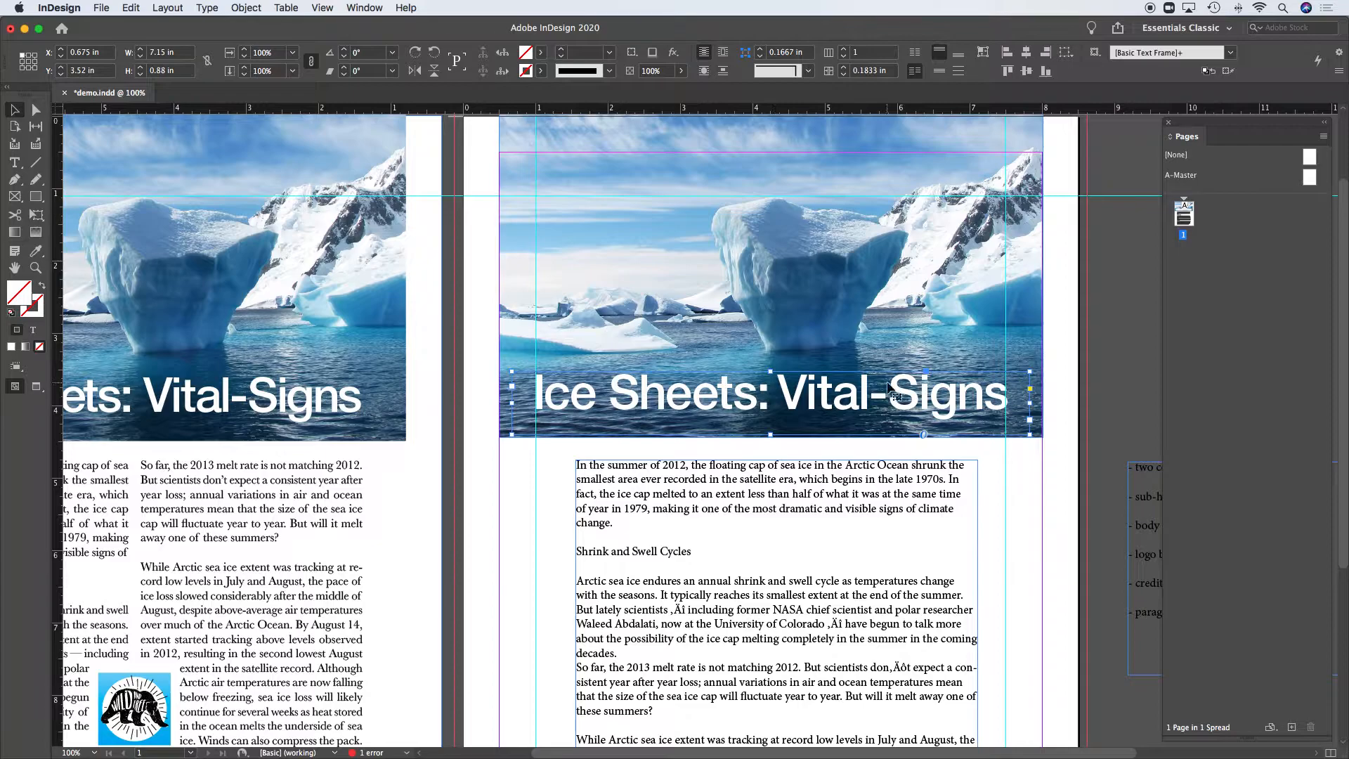
pyautogui.doubleClick(811, 395)
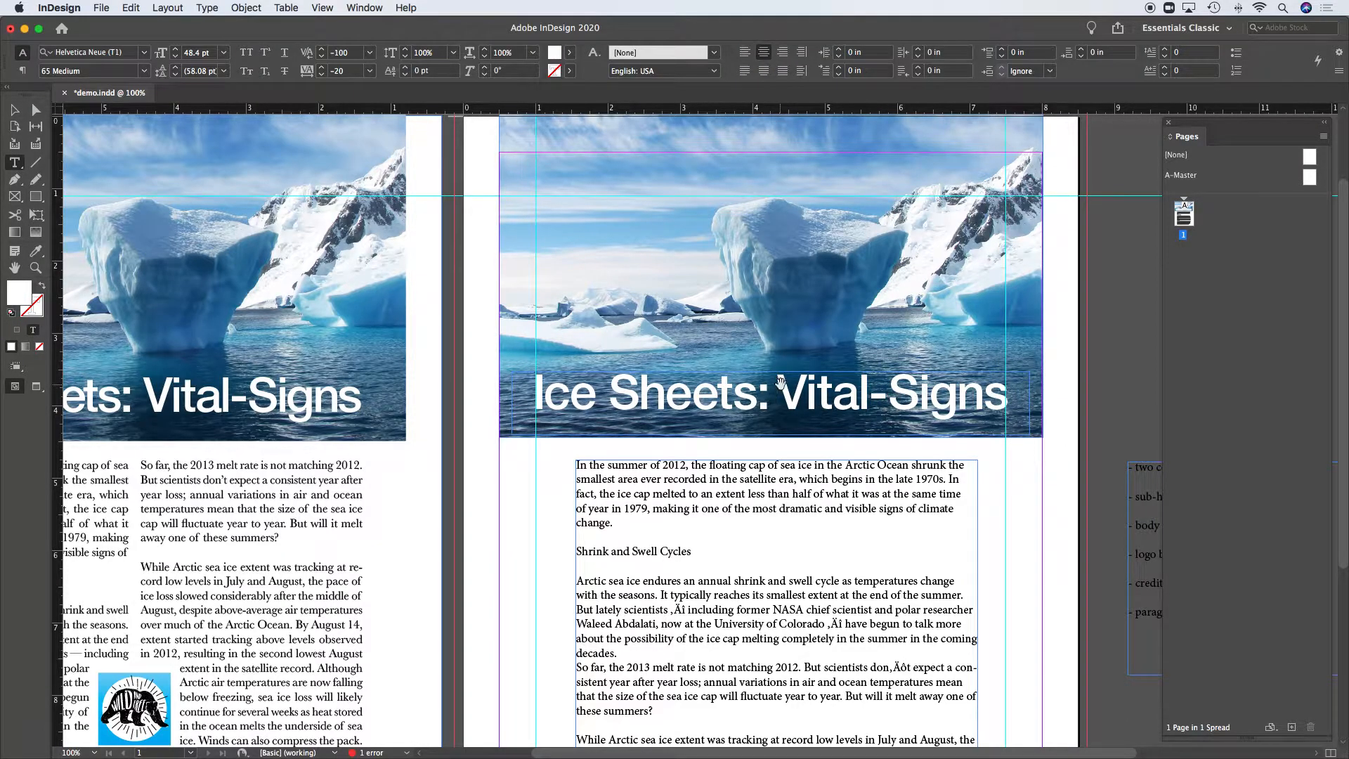
pyautogui.hotkey('alt', 'Left')
pyautogui.hotkey('alt', 'Left')
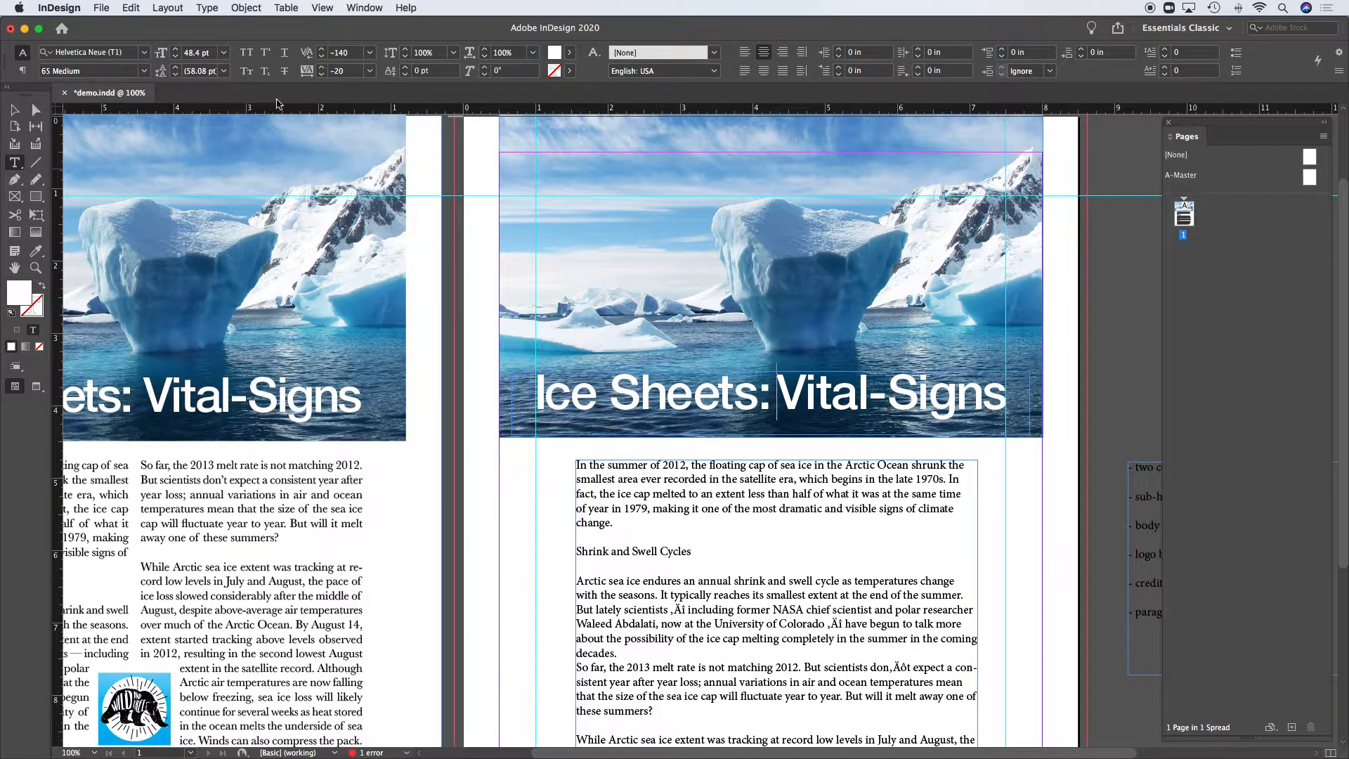
pyautogui.click(15, 111)
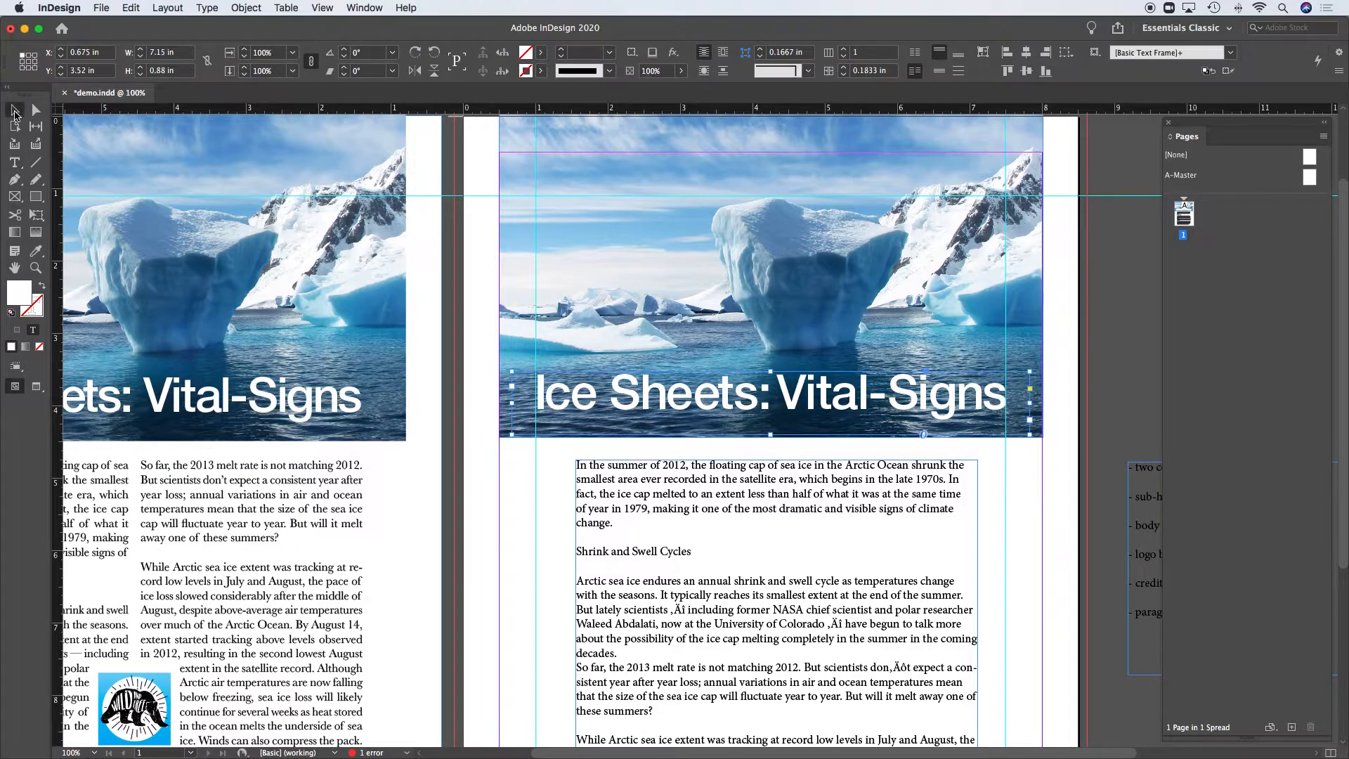
# Step: Deselect the title and check the whole page in preview mode, without guides and frame edges
pyautogui.click(1138, 342)
pyautogui.scroll(-2, 838, 388)
pyautogui.hscroll(1, 839, 389)
pyautogui.hscroll(1, 787, 337)
pyautogui.hscroll(-4, 740, 353)
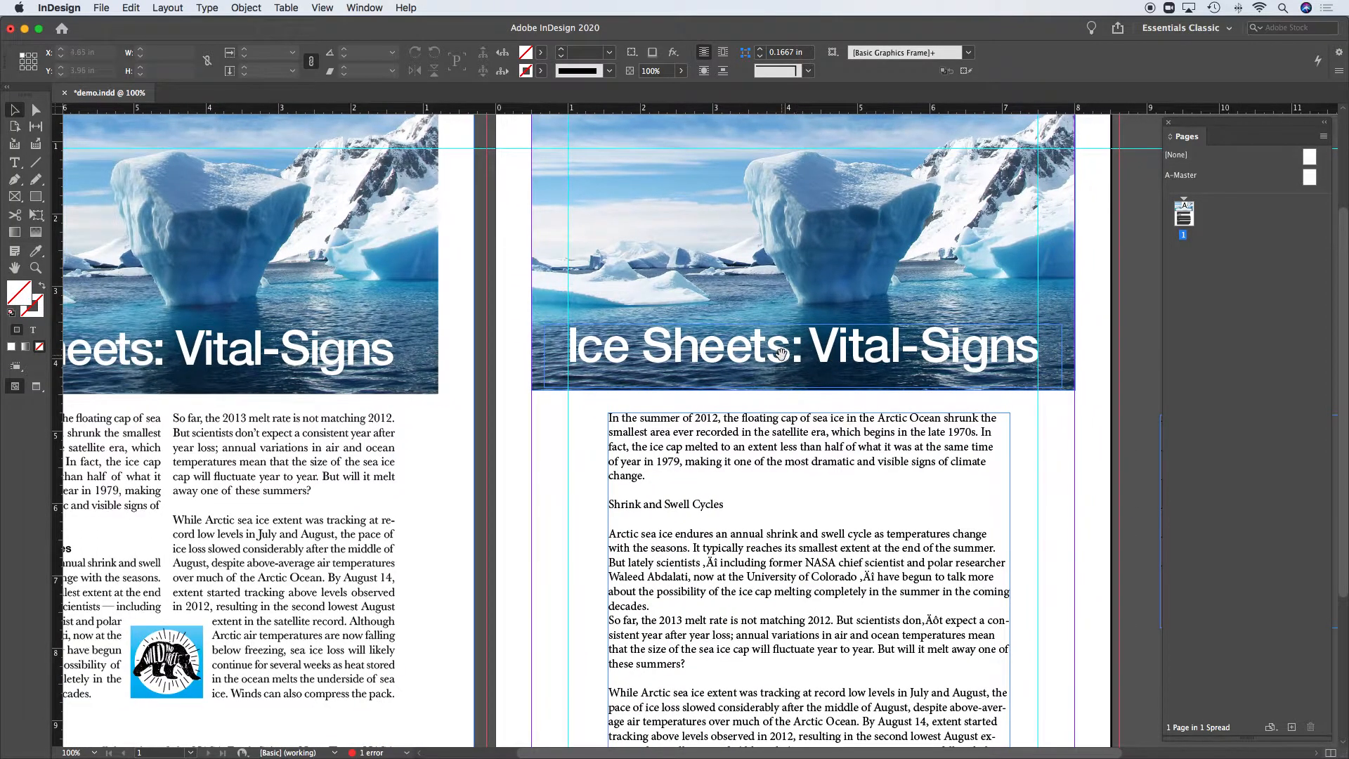
pyautogui.moveTo(781, 353); pyautogui.dragTo(815, 380)
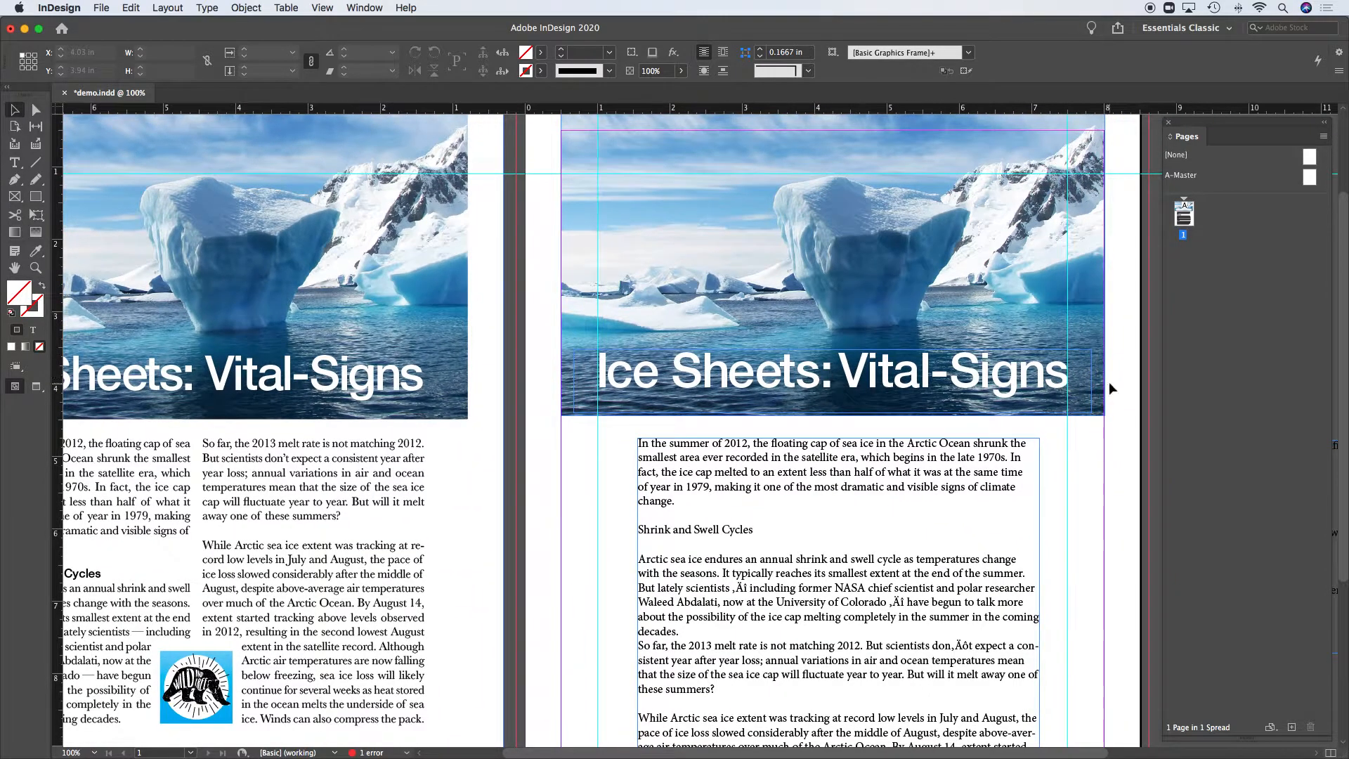
pyautogui.press('super+minus')
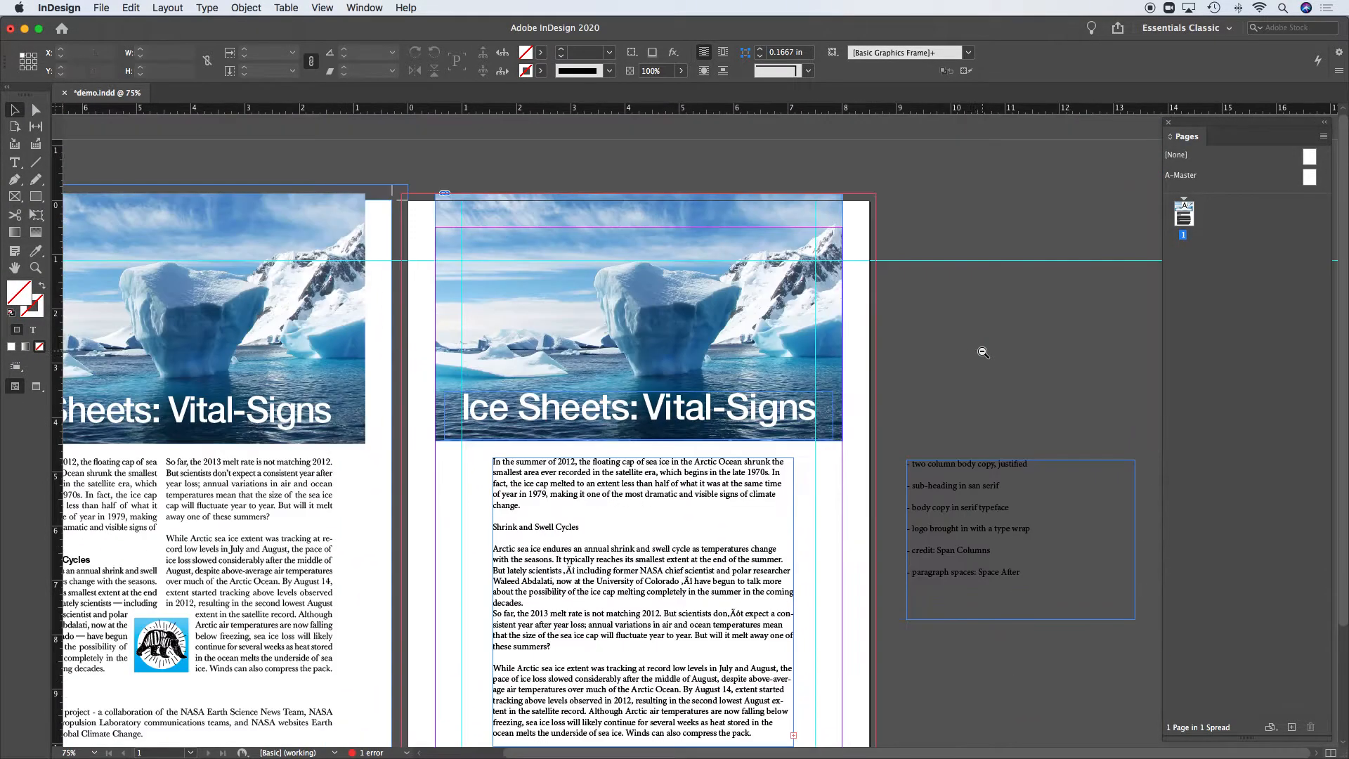
pyautogui.moveTo(906, 347); pyautogui.dragTo(895, 309)
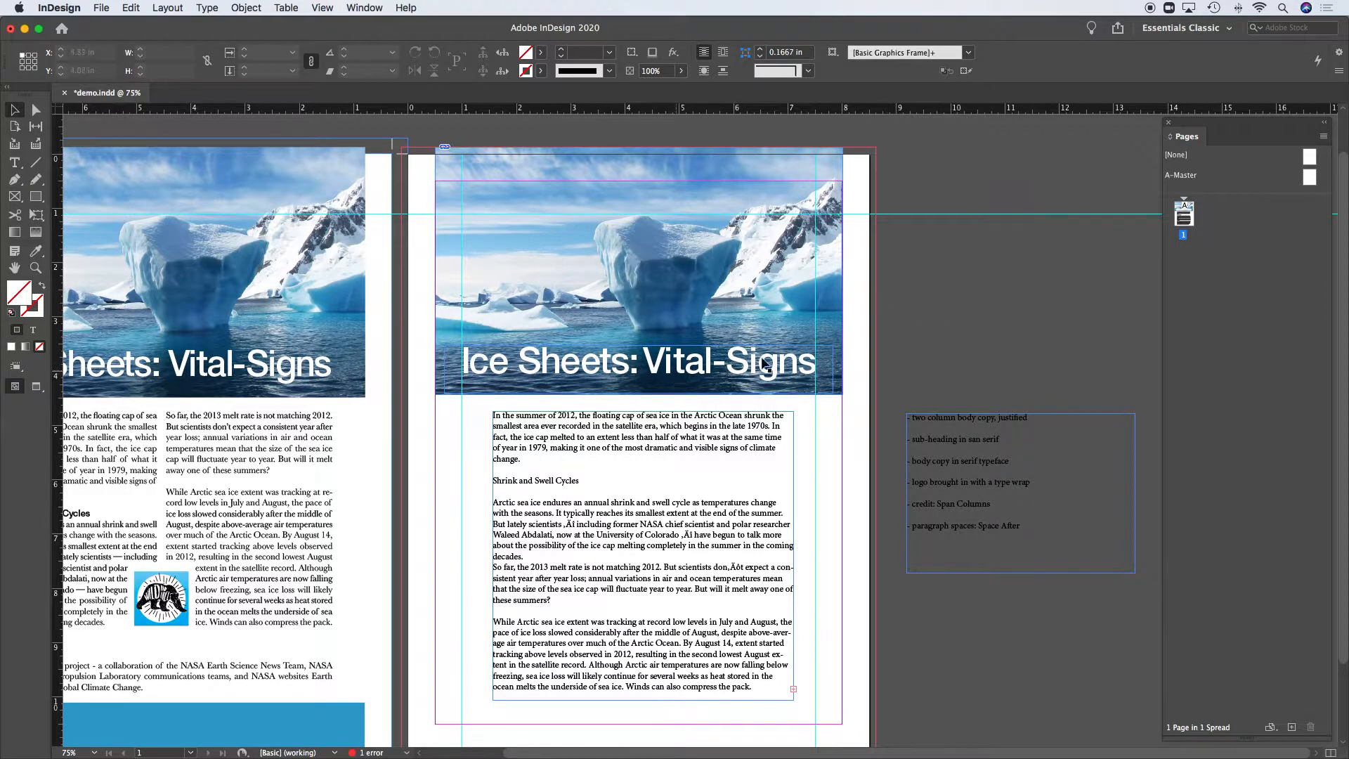
pyautogui.press('w')
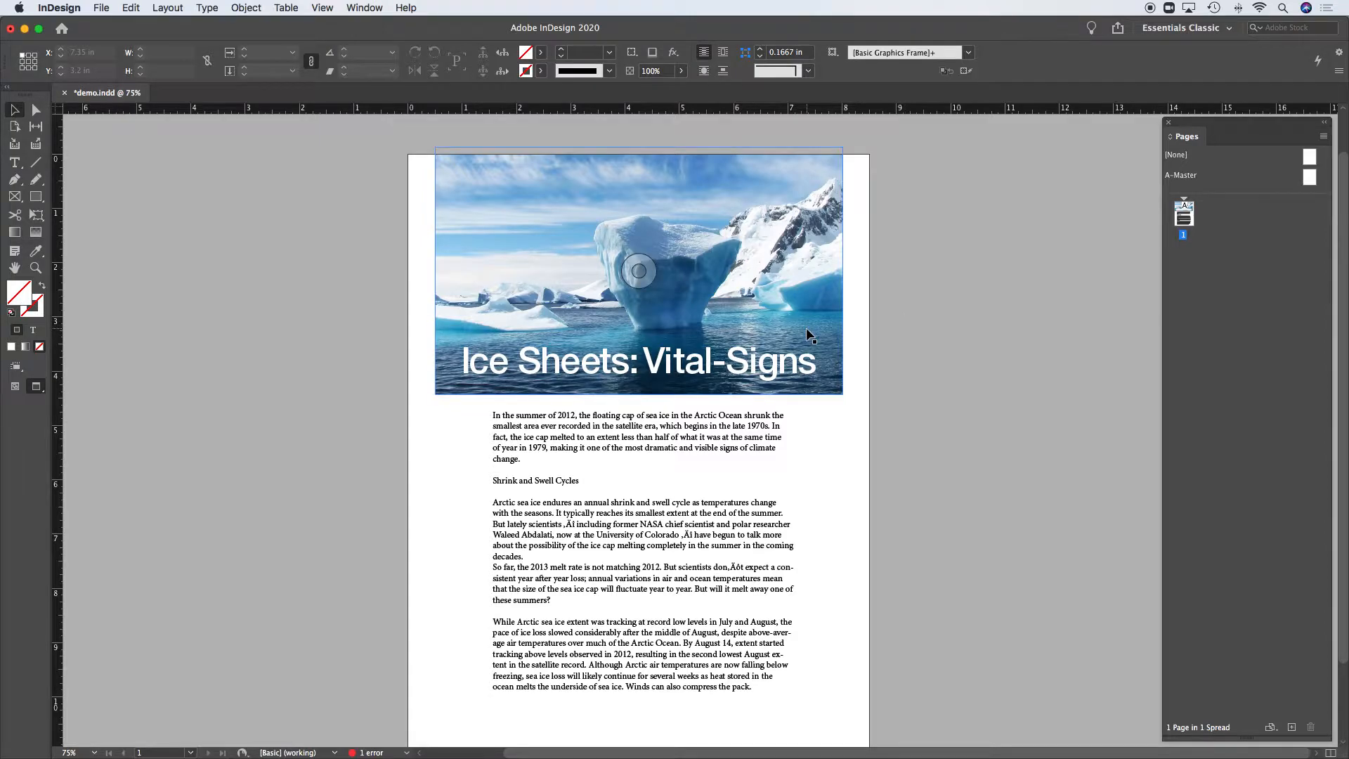
pyautogui.press('w')
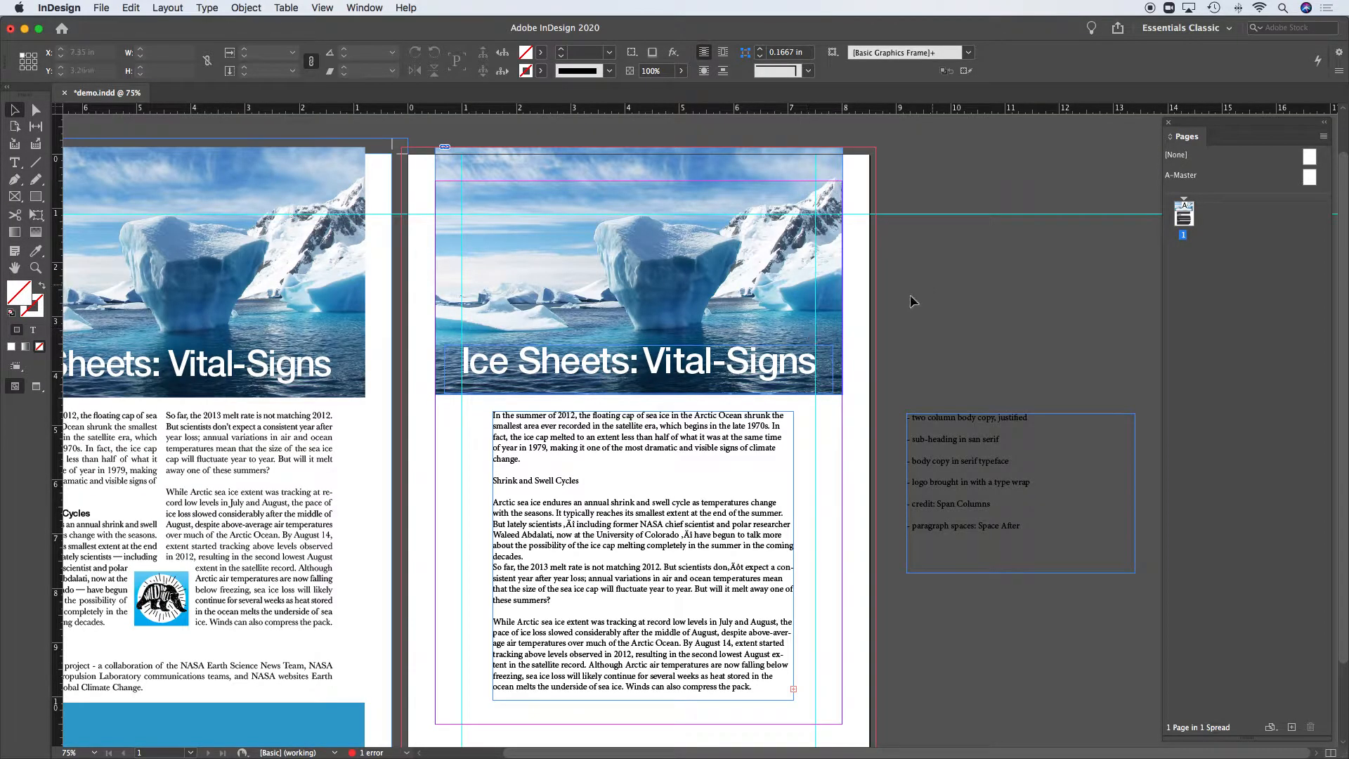
# Step: Align the article text frame to the left guide at X 1 in and enlarge it to 6.5 in wide by 5.755 in high
pyautogui.hscroll(-5, 702, 422)
pyautogui.scroll(-2, 702, 421)
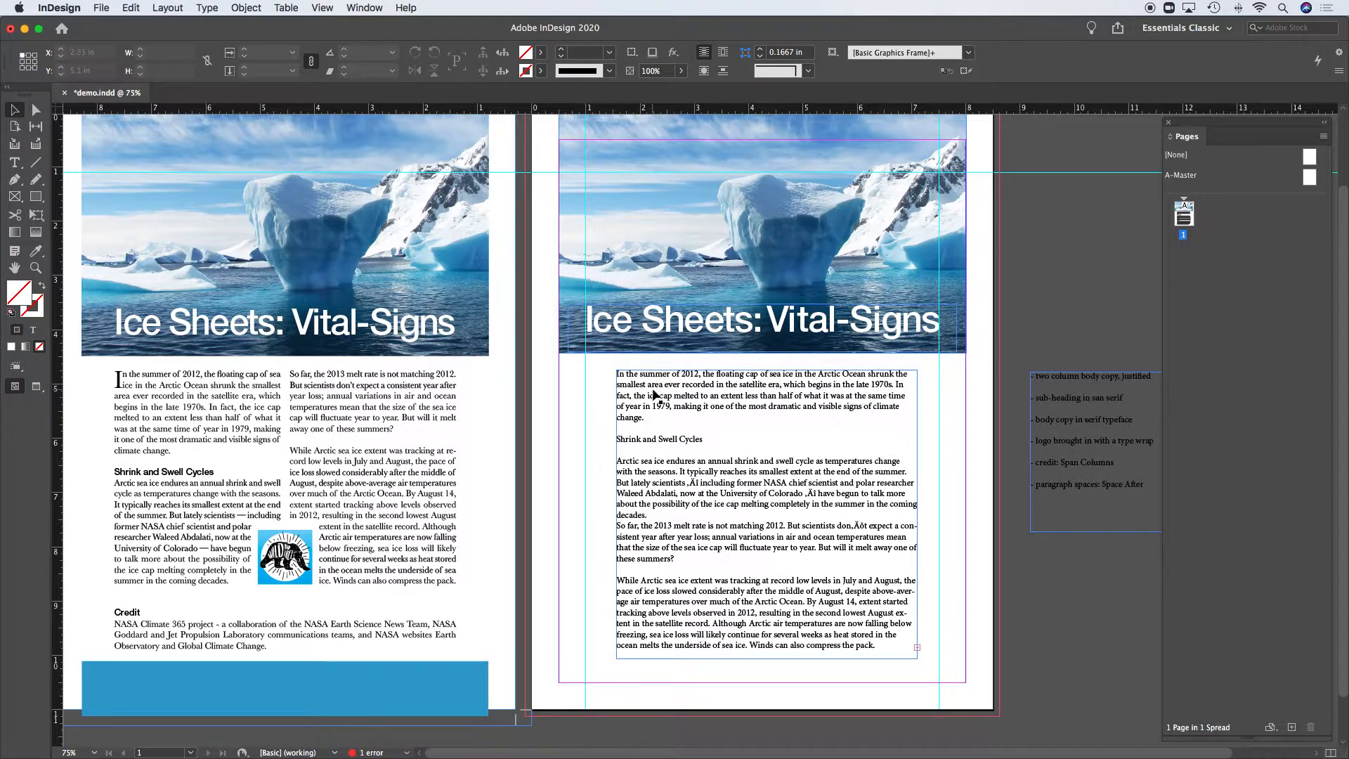
pyautogui.click(297, 418)
pyautogui.click(755, 391)
pyautogui.click(769, 399)
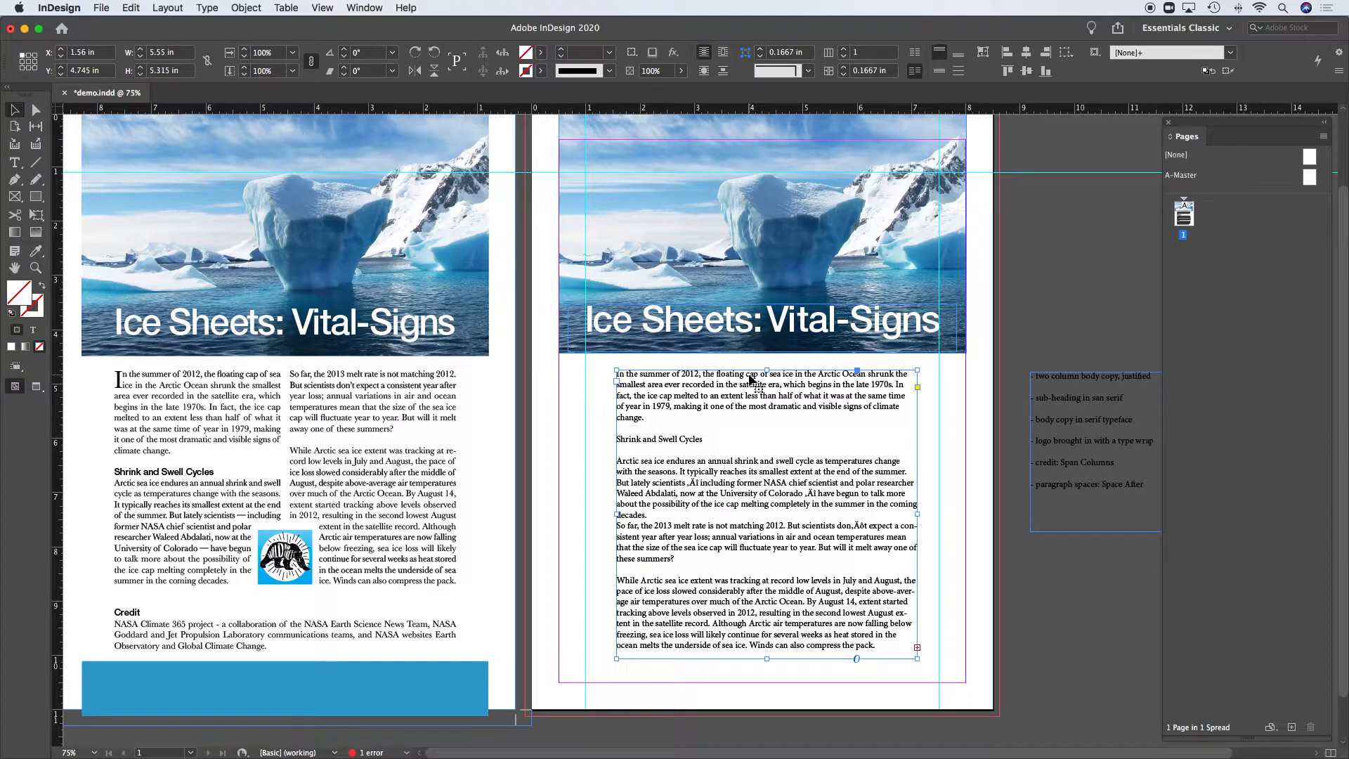
pyautogui.click(297, 419)
pyautogui.moveTo(841, 390); pyautogui.dragTo(812, 391)
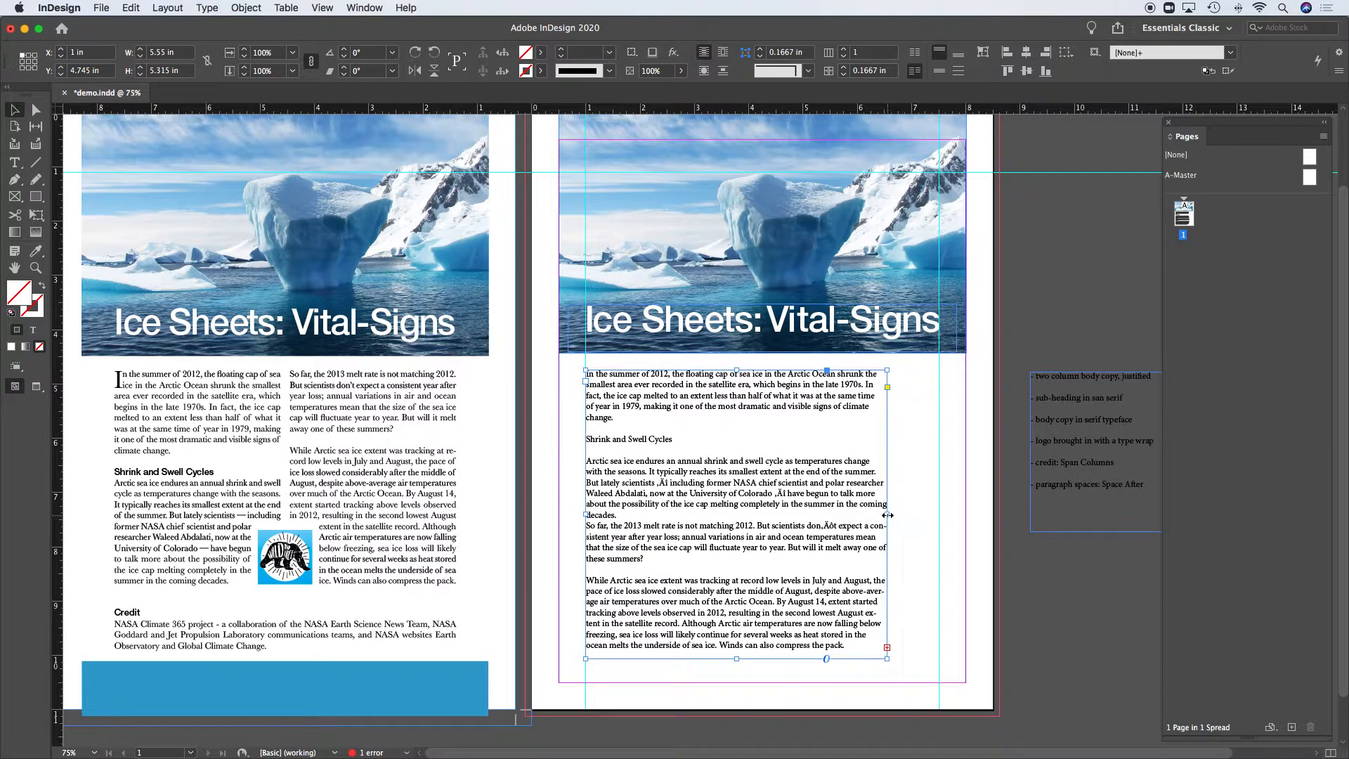
pyautogui.moveTo(887, 514); pyautogui.dragTo(939, 513)
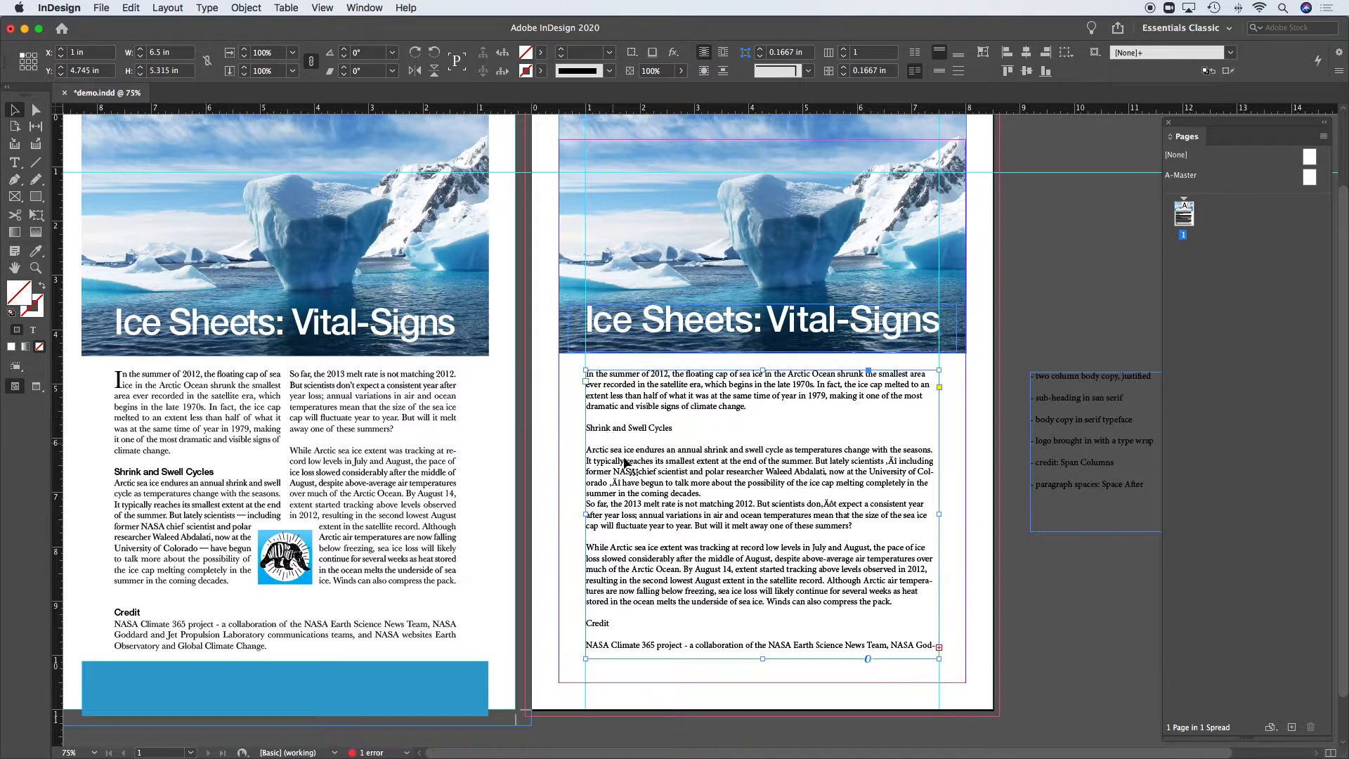
pyautogui.moveTo(940, 513)
pyautogui.mouseDown()
pyautogui.moveTo(875, 515)
pyautogui.moveTo(962, 517)
pyautogui.moveTo(941, 513)
pyautogui.mouseUp()
pyautogui.moveTo(762, 659); pyautogui.dragTo(763, 683)
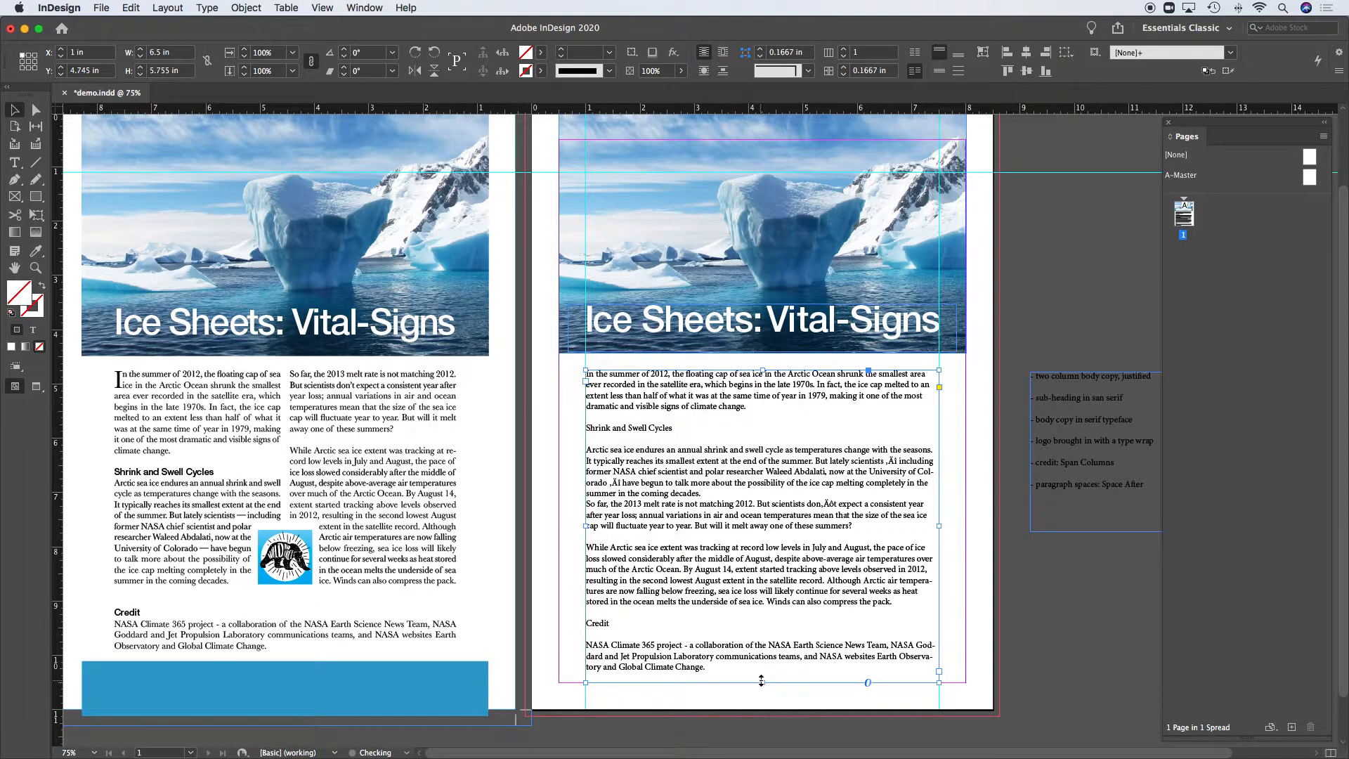
# Step: Divide the article text frame into 2 columns with Text Frame Options and shorten the frame to about 5.055 in high
pyautogui.scroll(-2, 720, 456)
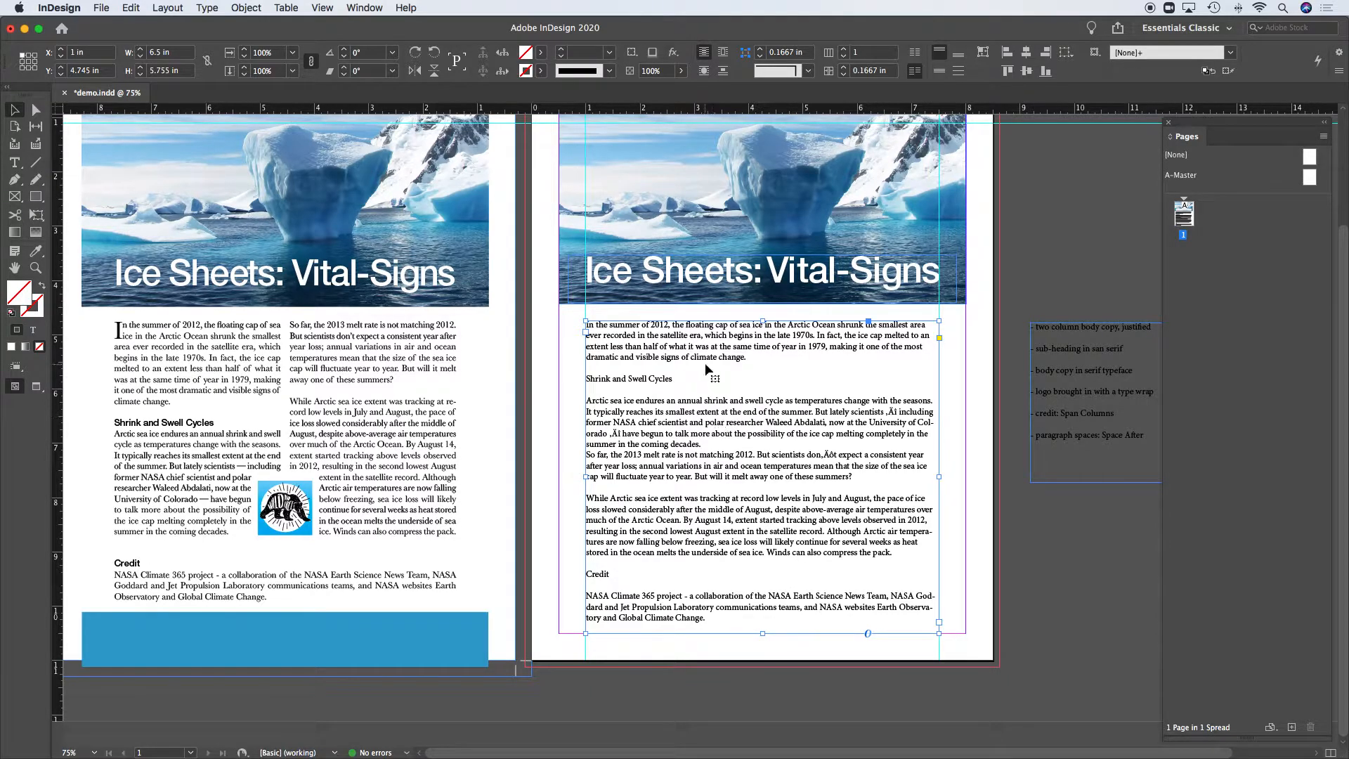
pyautogui.hscroll(3, 983, 334)
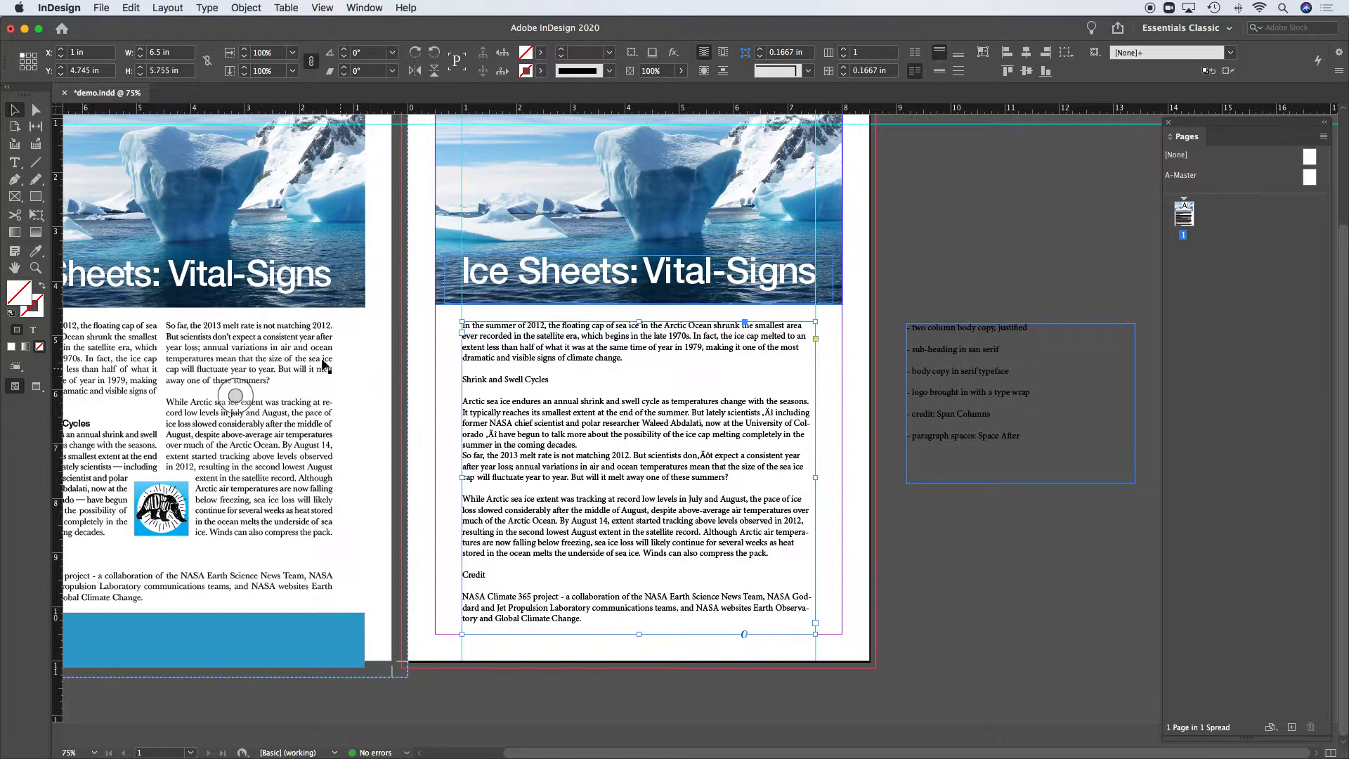
pyautogui.hscroll(-3, 274, 354)
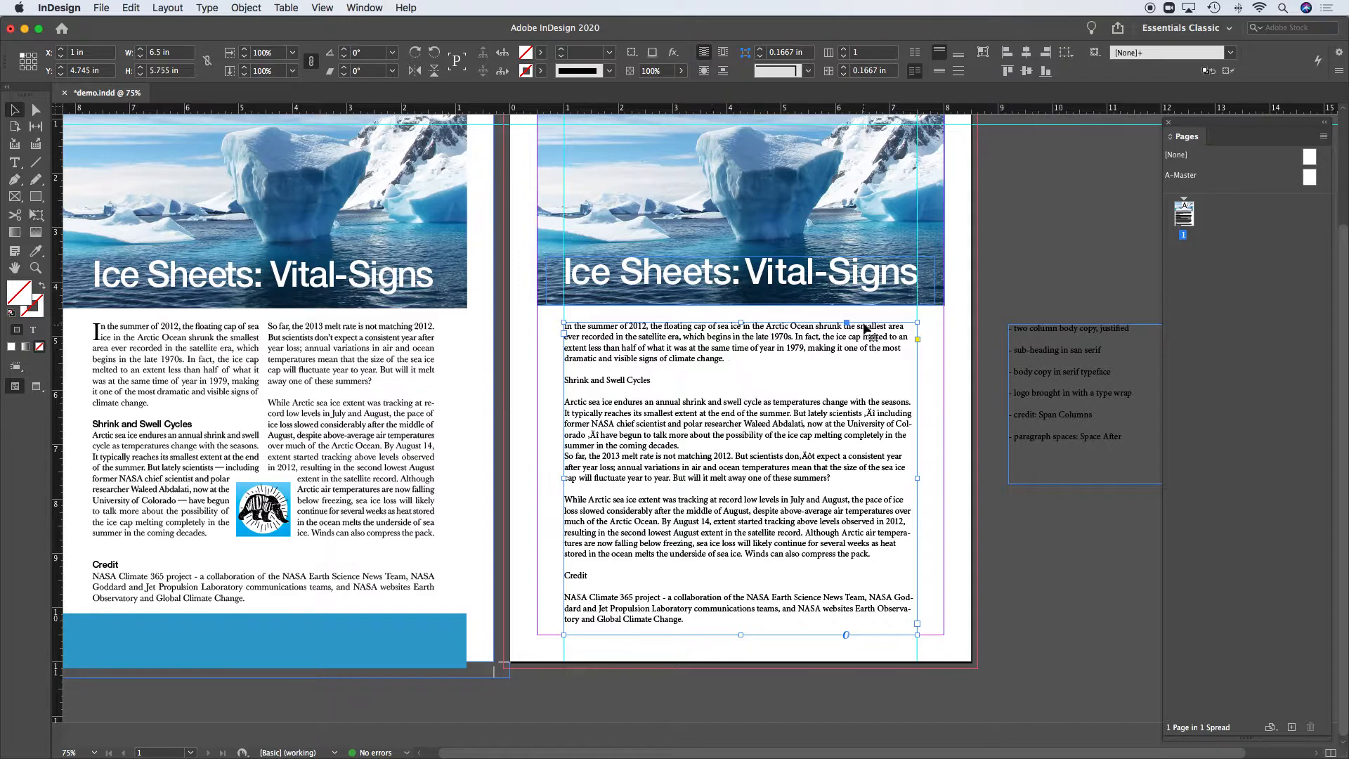
pyautogui.moveTo(936, 407); pyautogui.dragTo(824, 397)
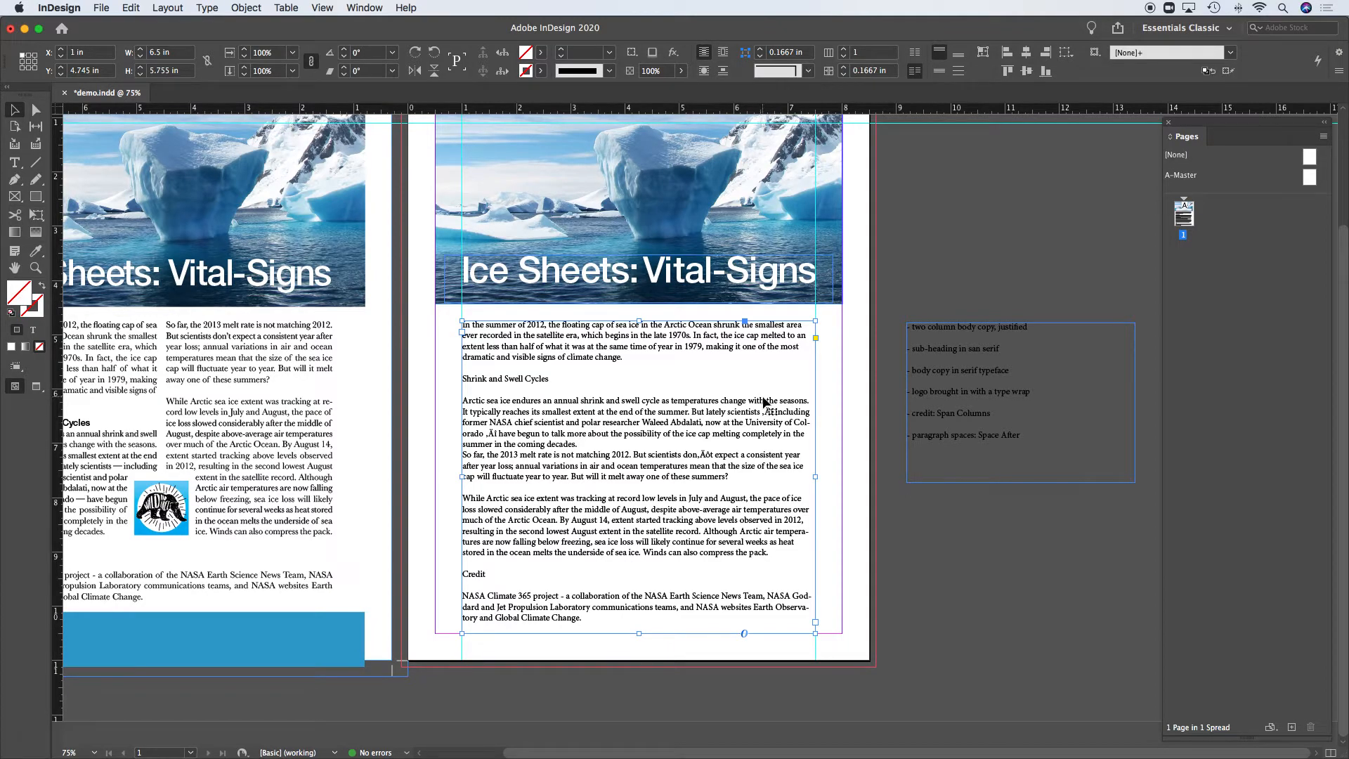
pyautogui.hscroll(-4, 480, 397)
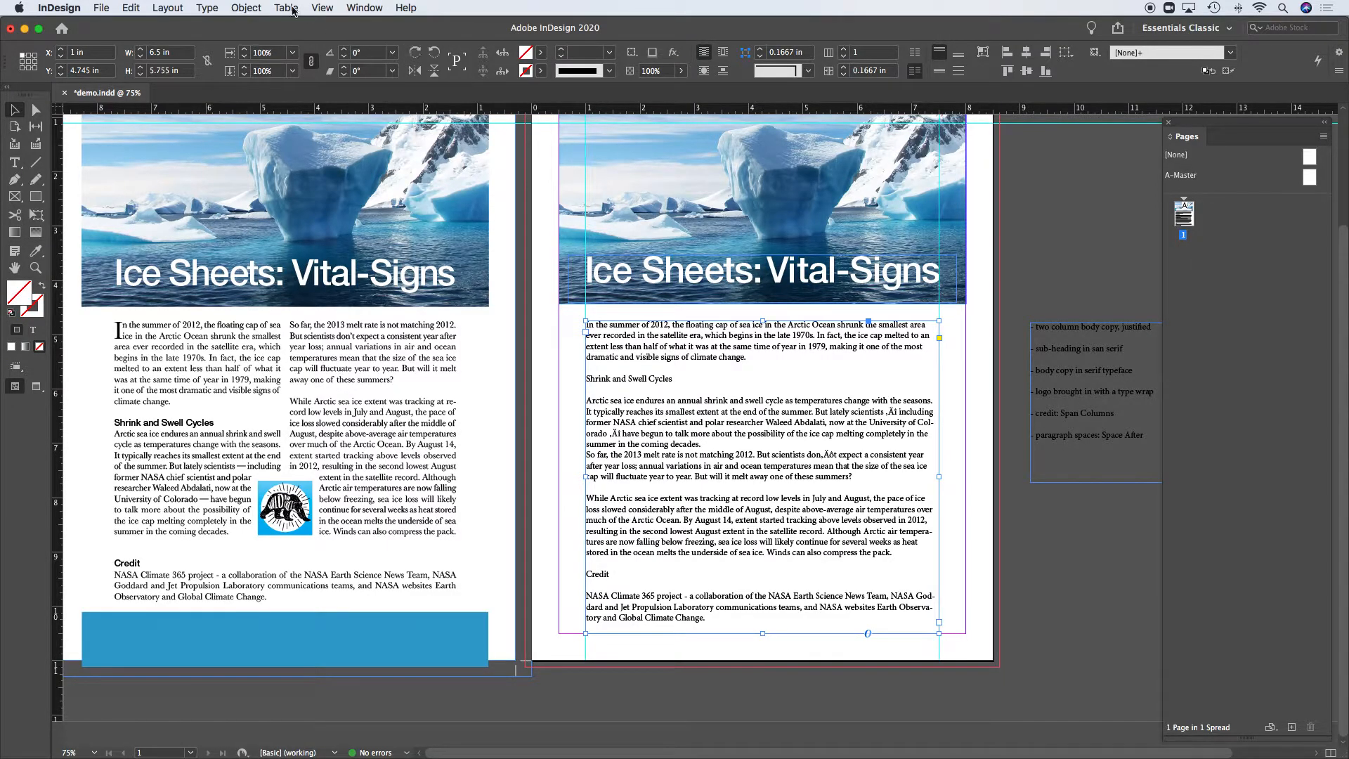
pyautogui.click(254, 8)
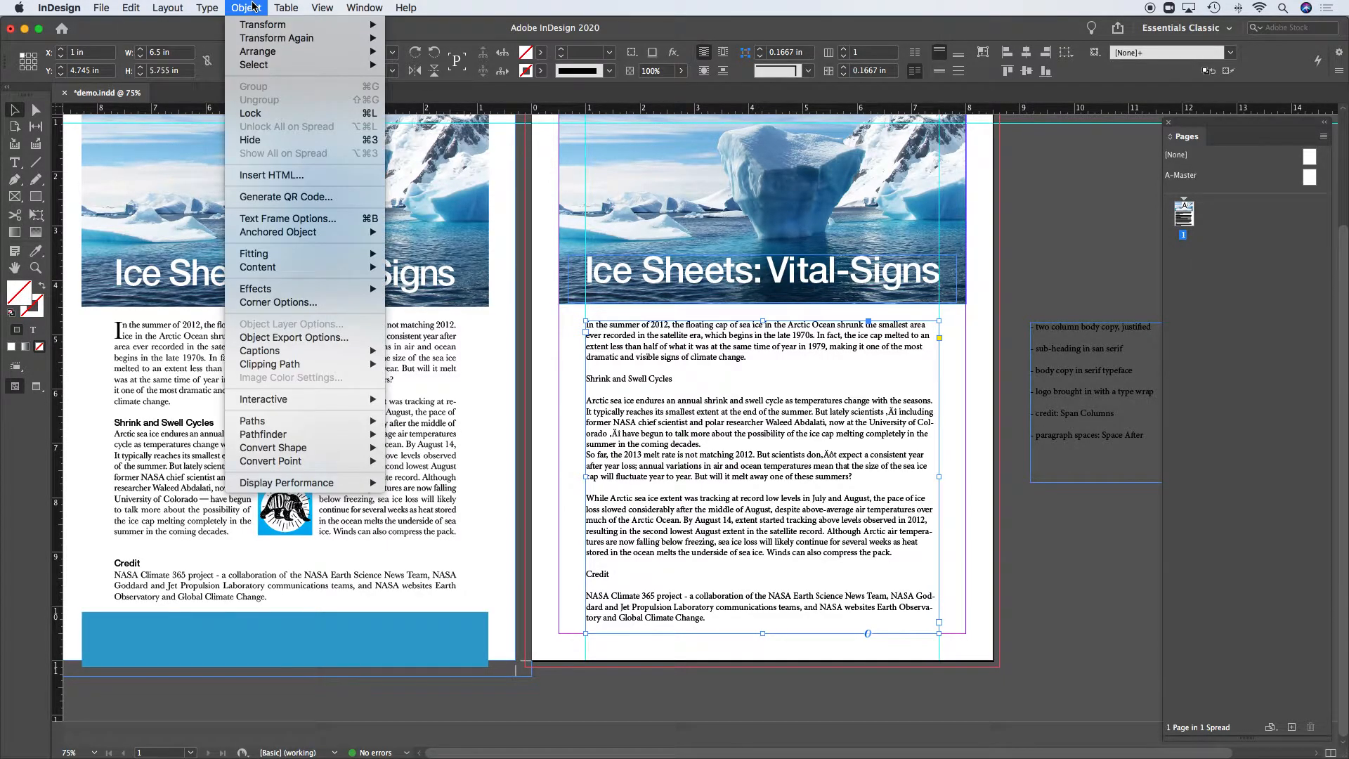
pyautogui.click(285, 220)
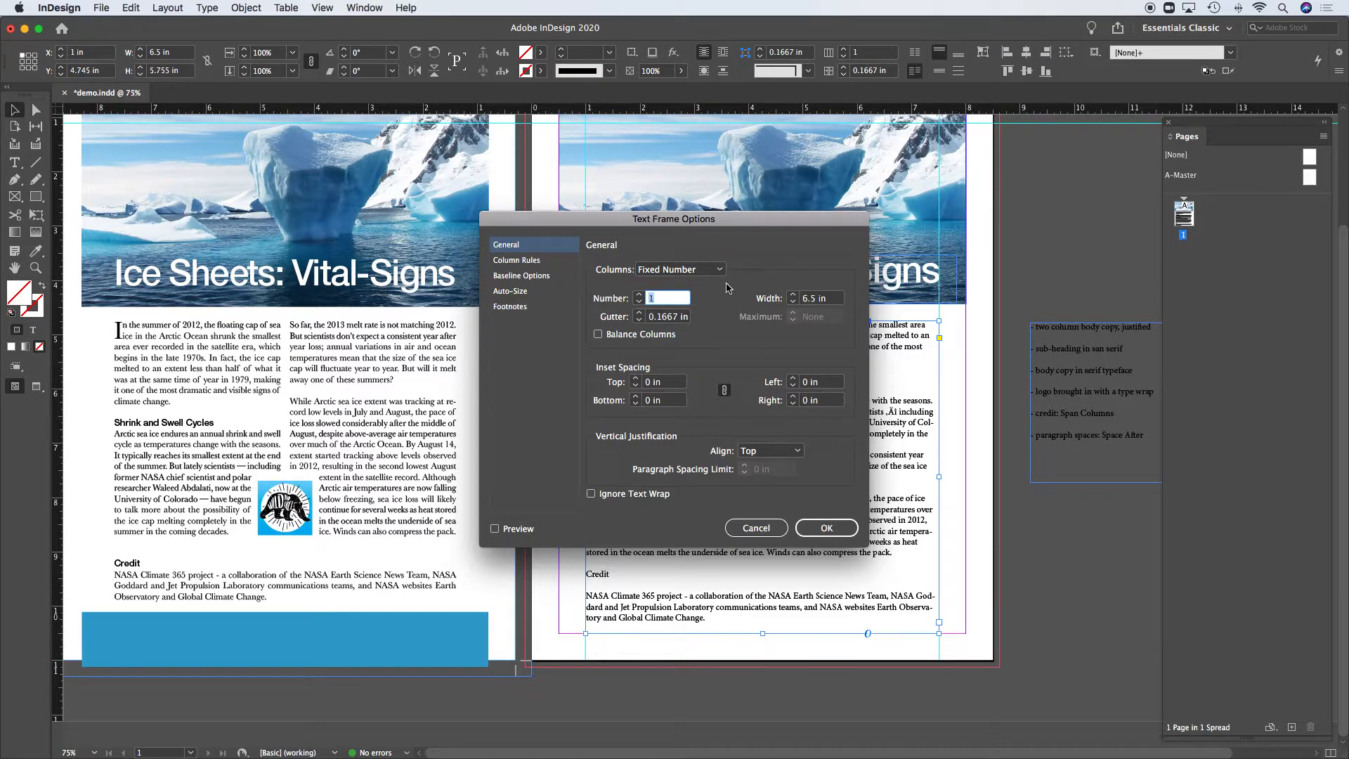
pyautogui.click(639, 296)
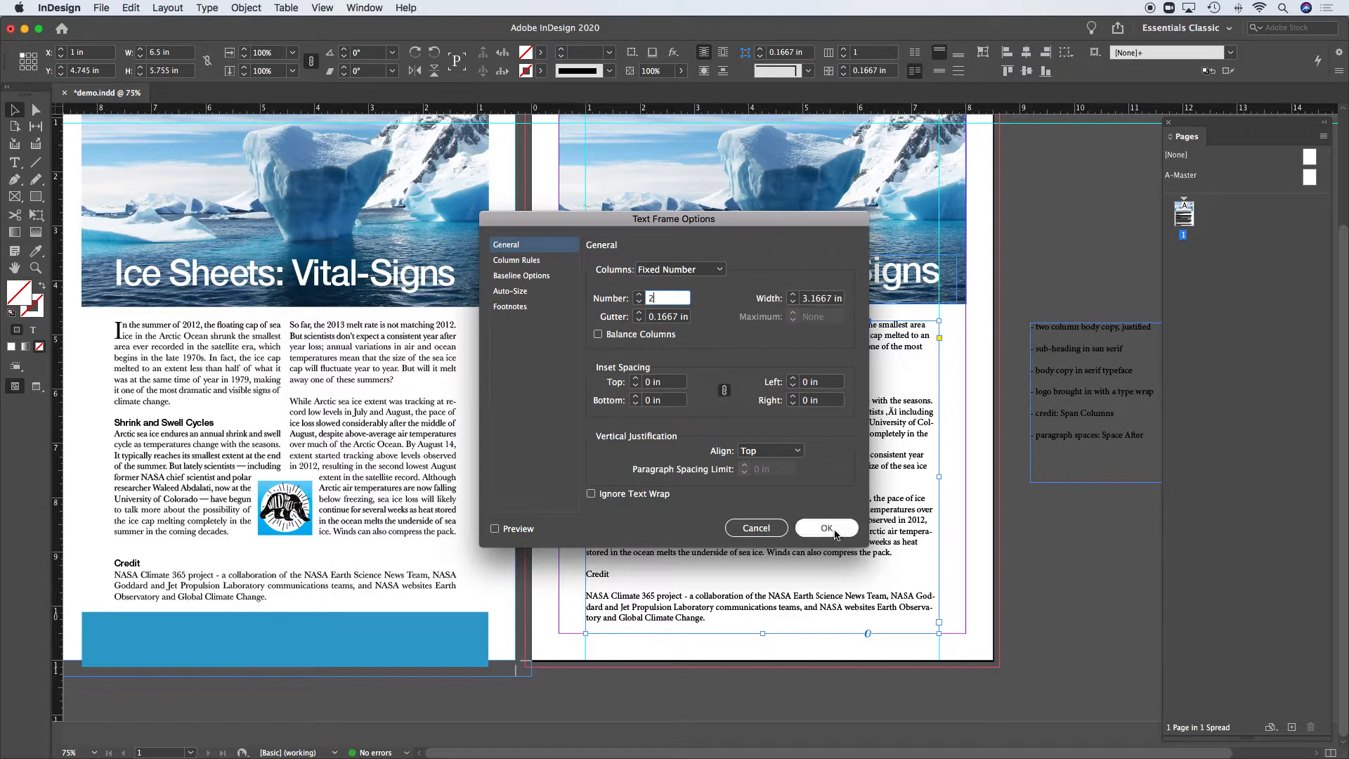
pyautogui.moveTo(772, 224); pyautogui.dragTo(469, 164)
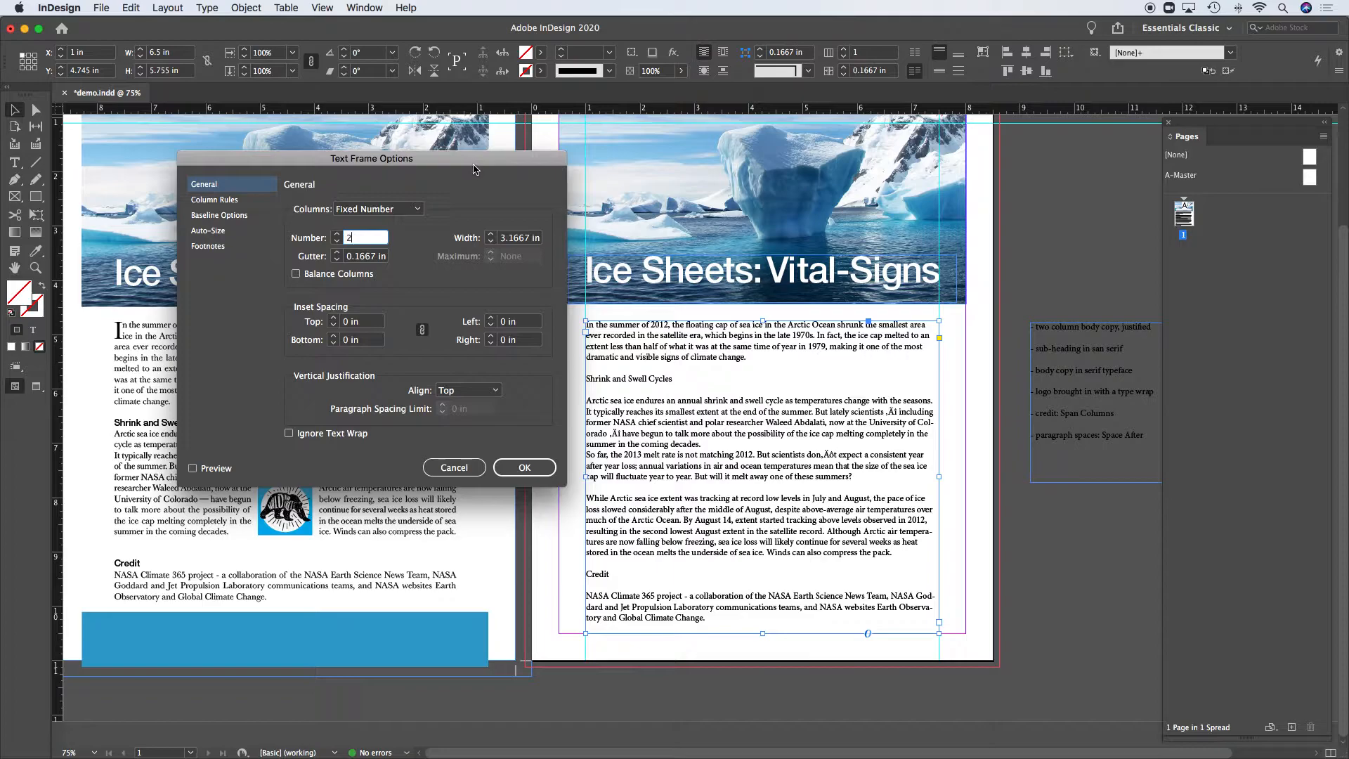
pyautogui.click(193, 469)
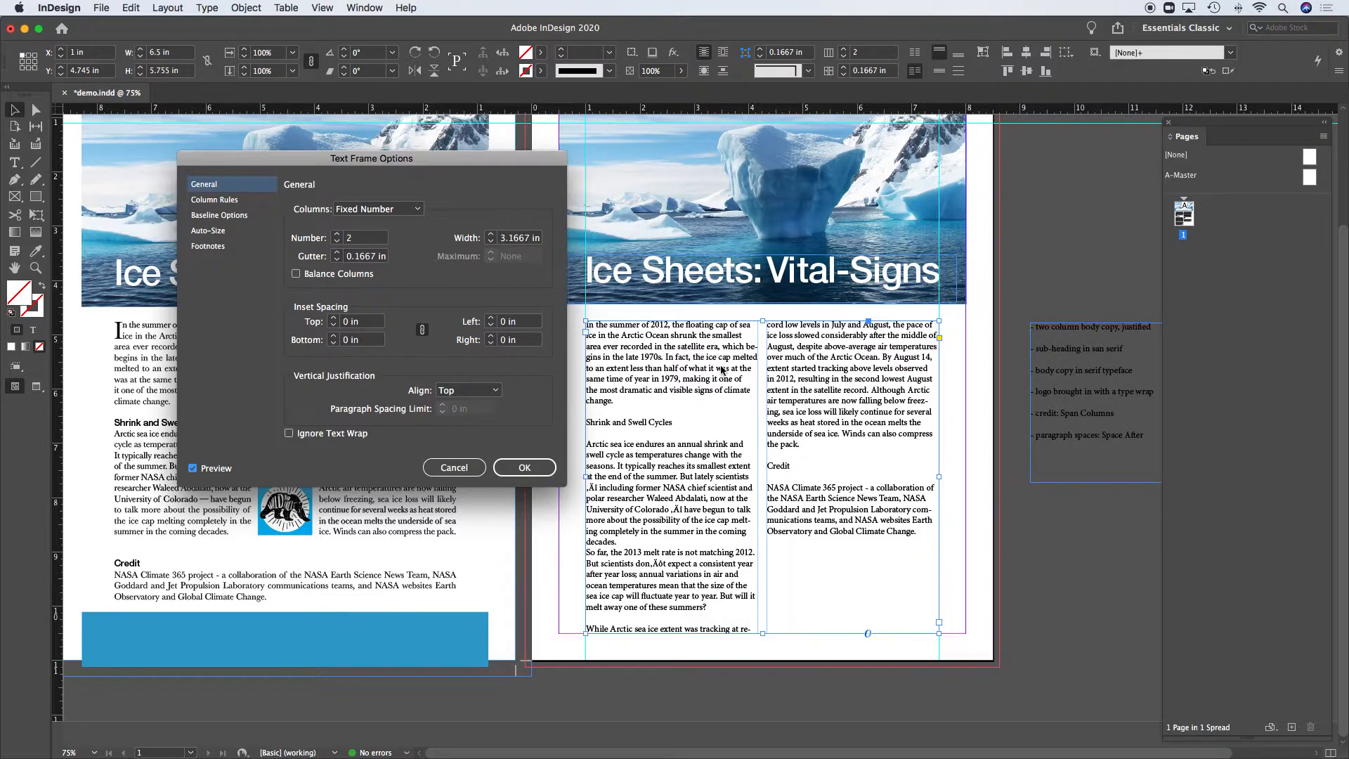
pyautogui.click(524, 468)
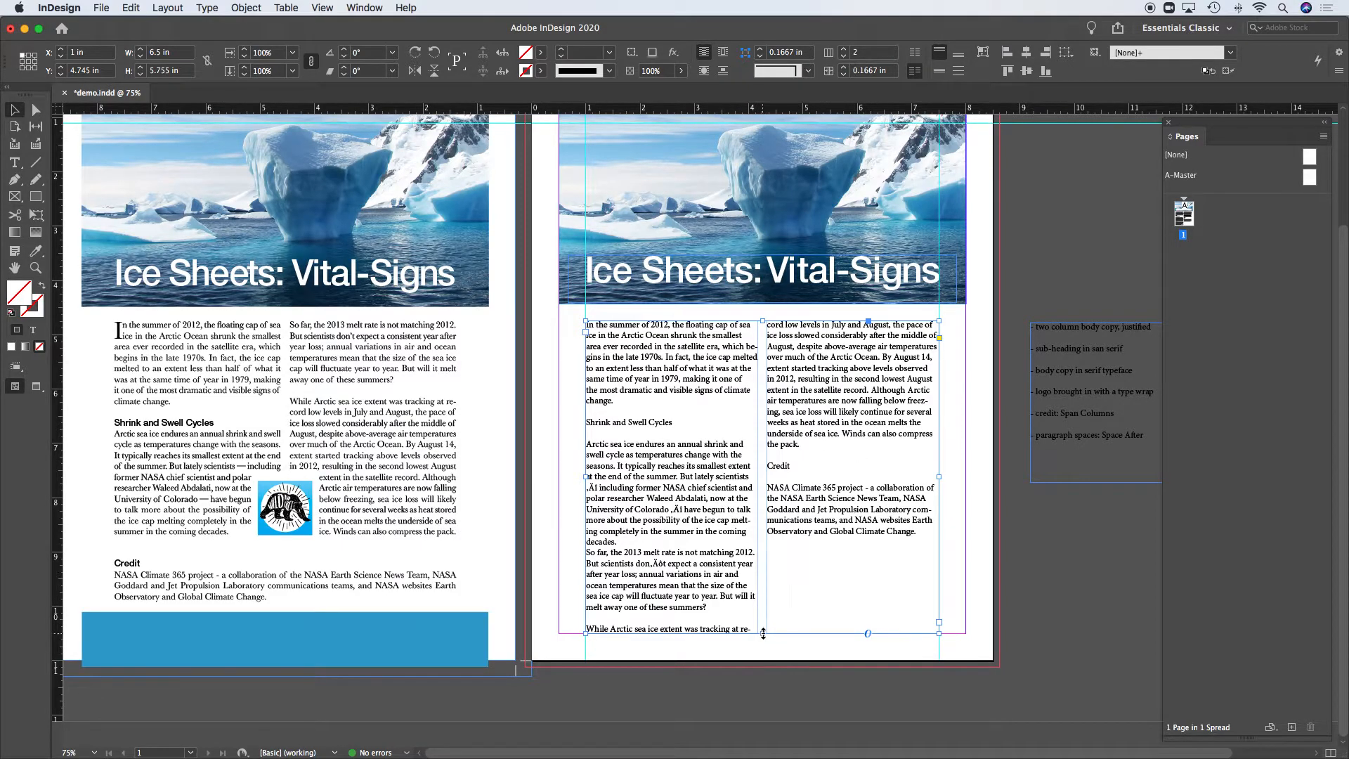
pyautogui.moveTo(763, 633); pyautogui.dragTo(763, 596)
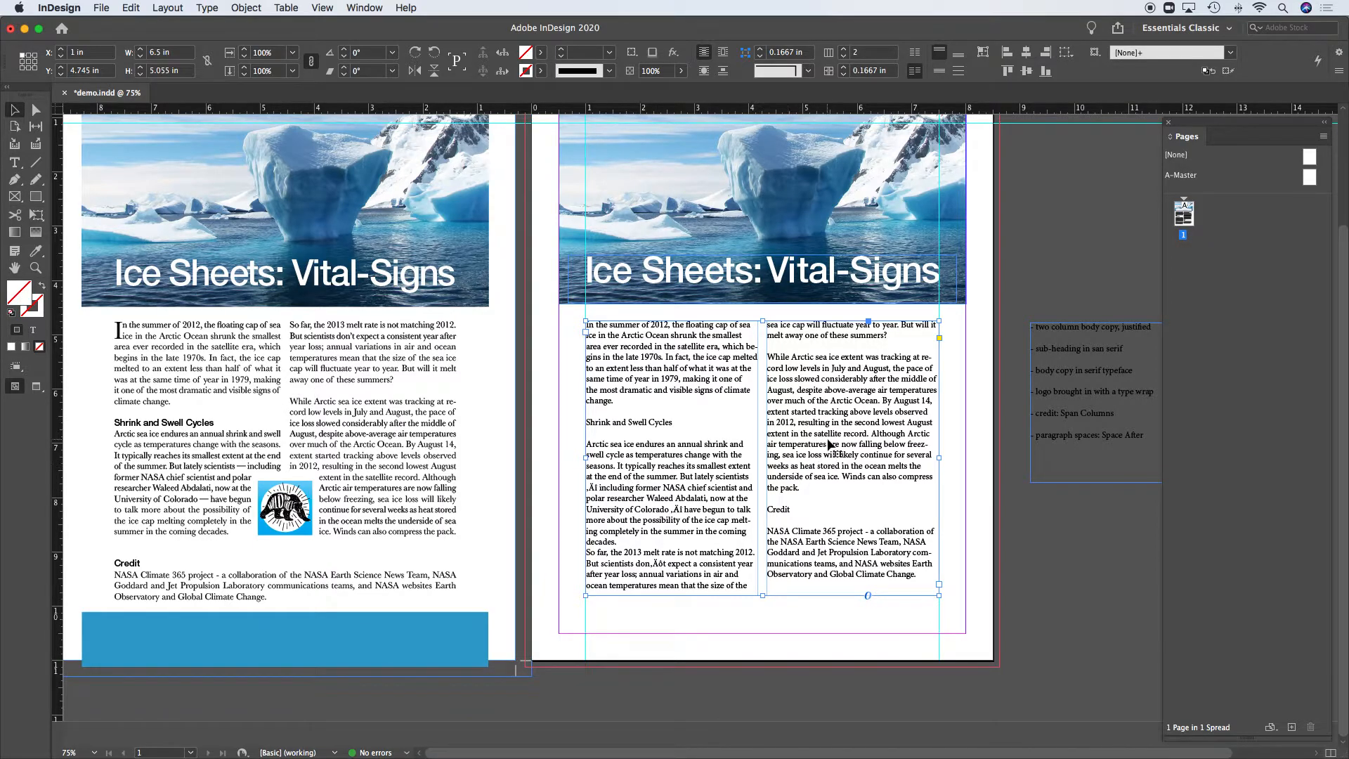
# Step: Delete the empty paragraph below the "Shrink and Swell Cycles" subheading and show the hidden characters in the article text
pyautogui.doubleClick(598, 451)
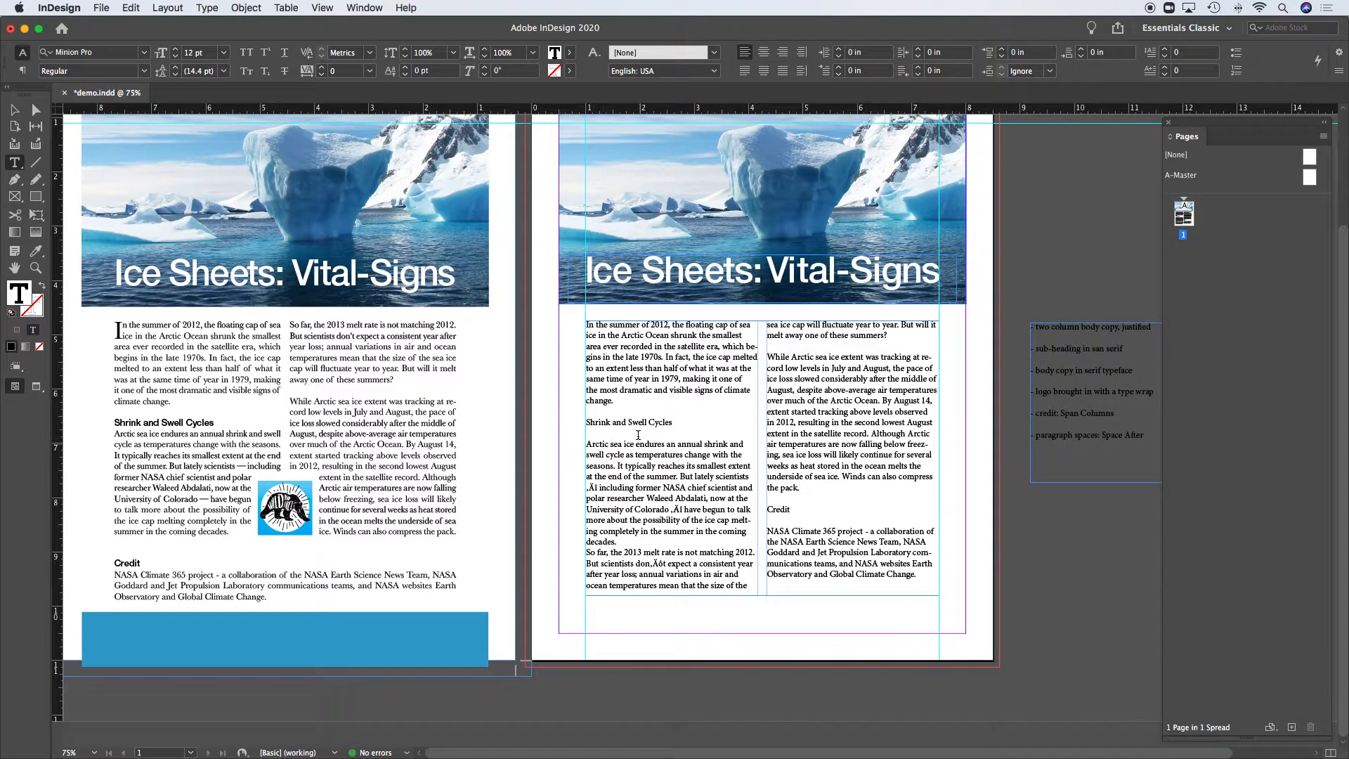
pyautogui.press('BackSpace')
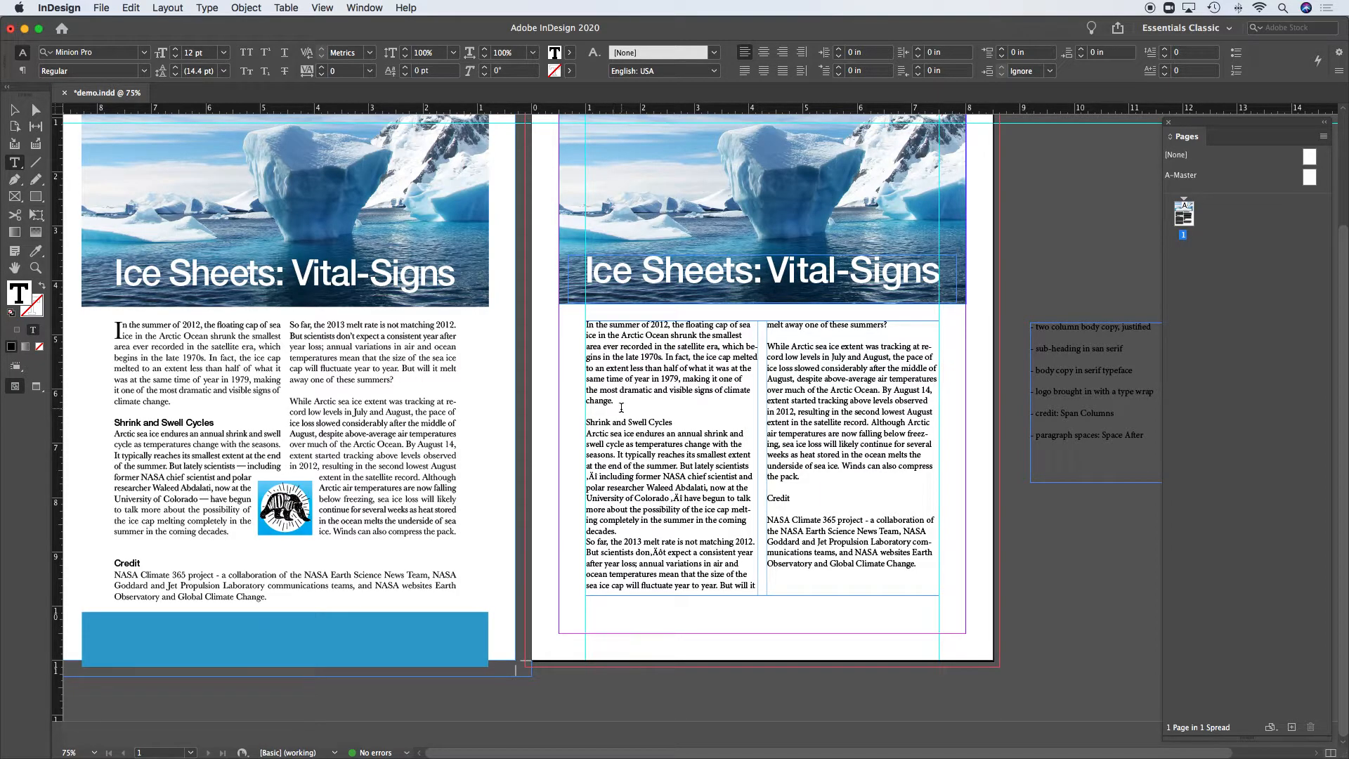
pyautogui.click(208, 9)
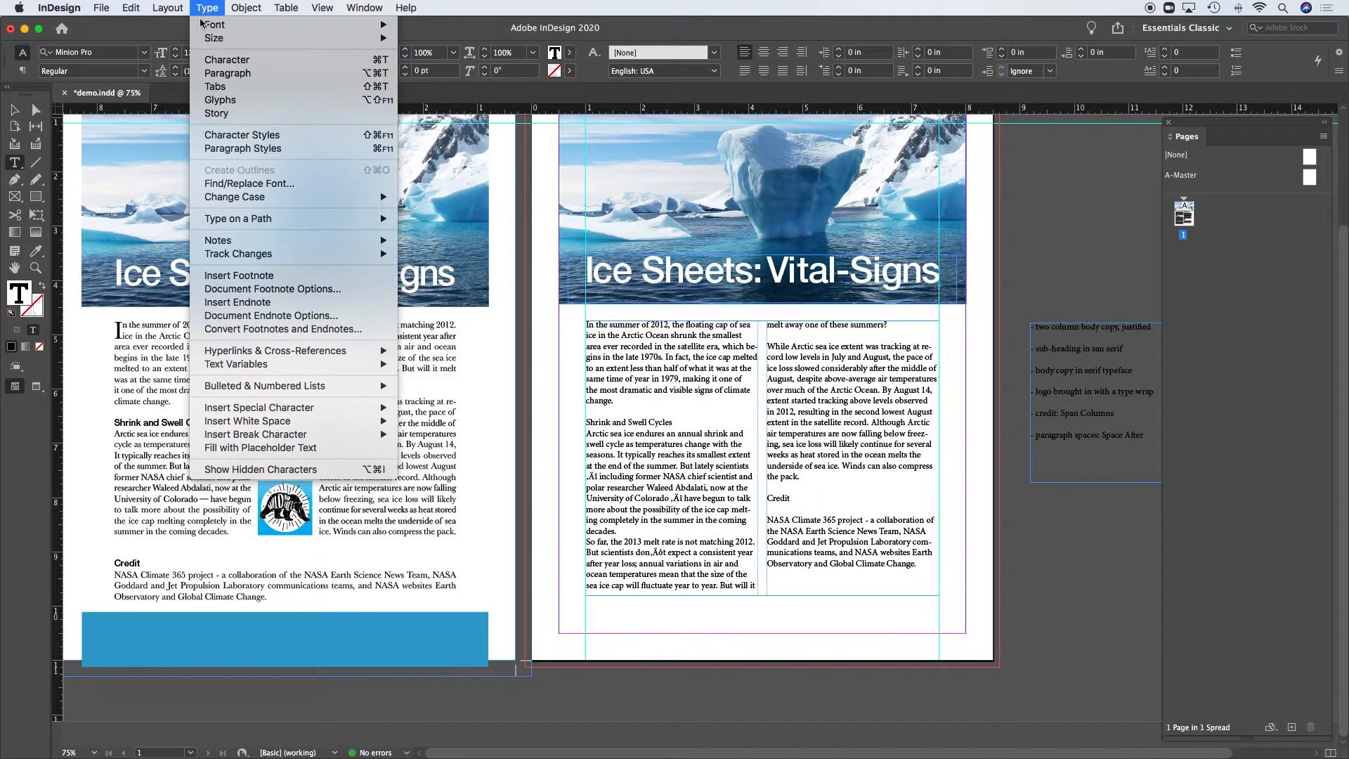
pyautogui.click(258, 469)
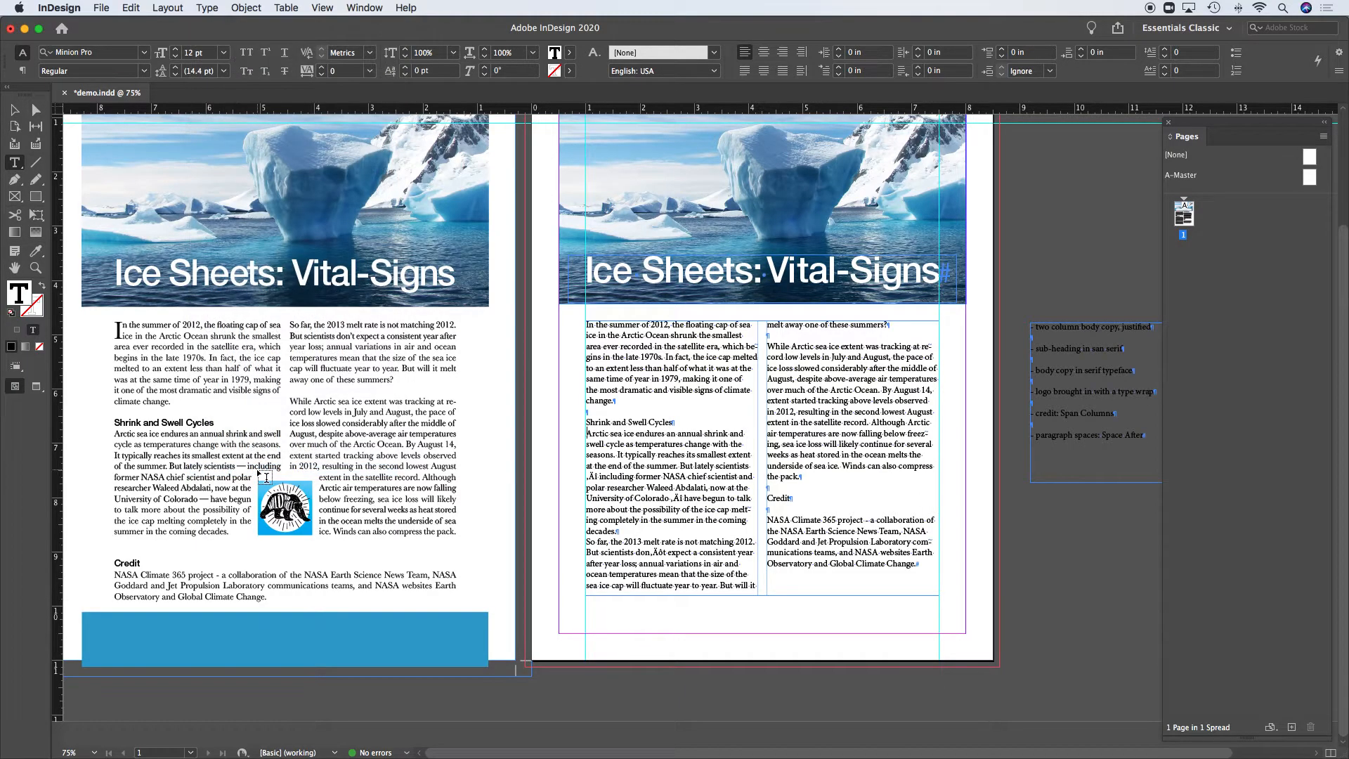
pyautogui.click(14, 109)
pyautogui.click(641, 373)
pyautogui.keyDown('super'); pyautogui.click(759, 428); pyautogui.keyUp('super')
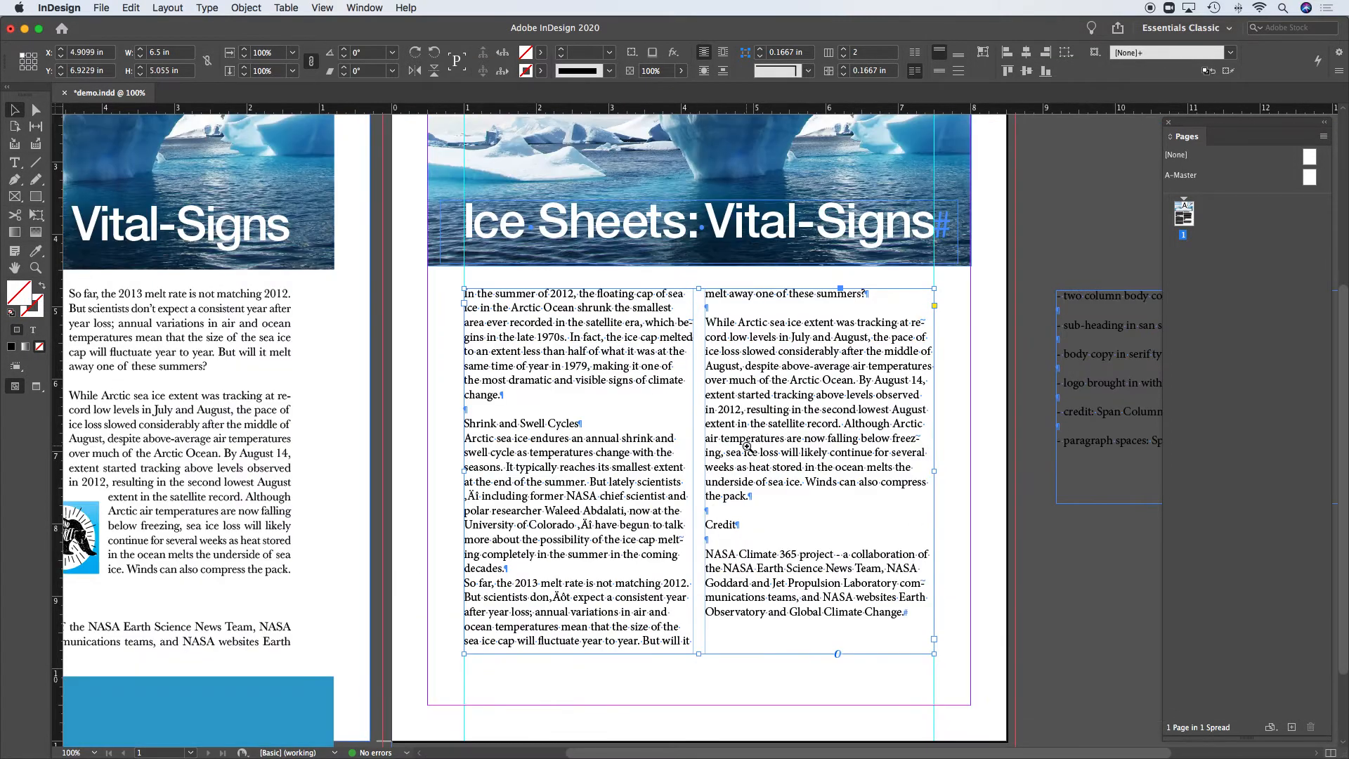
pyautogui.keyDown('super'); pyautogui.click(748, 443); pyautogui.keyUp('super')
pyautogui.scroll(-2, 746, 445)
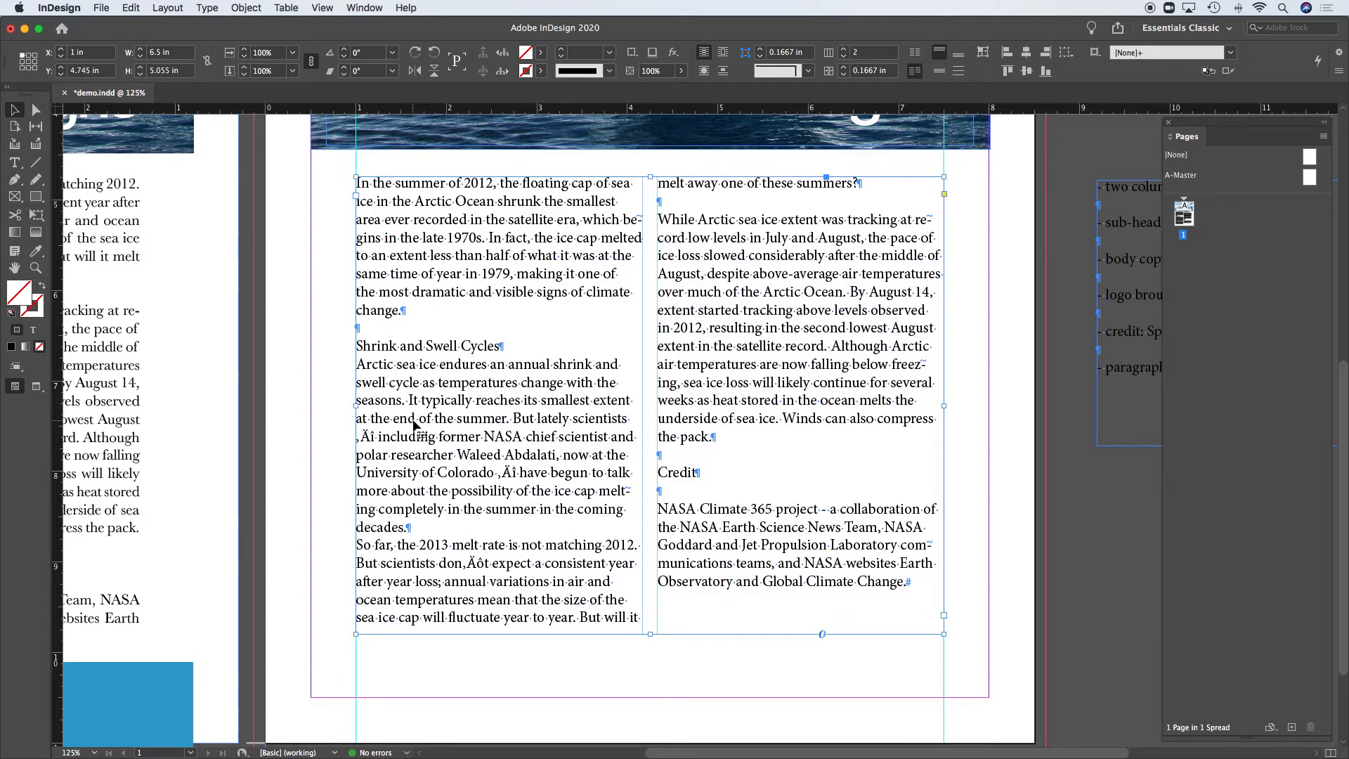
pyautogui.doubleClick(411, 311)
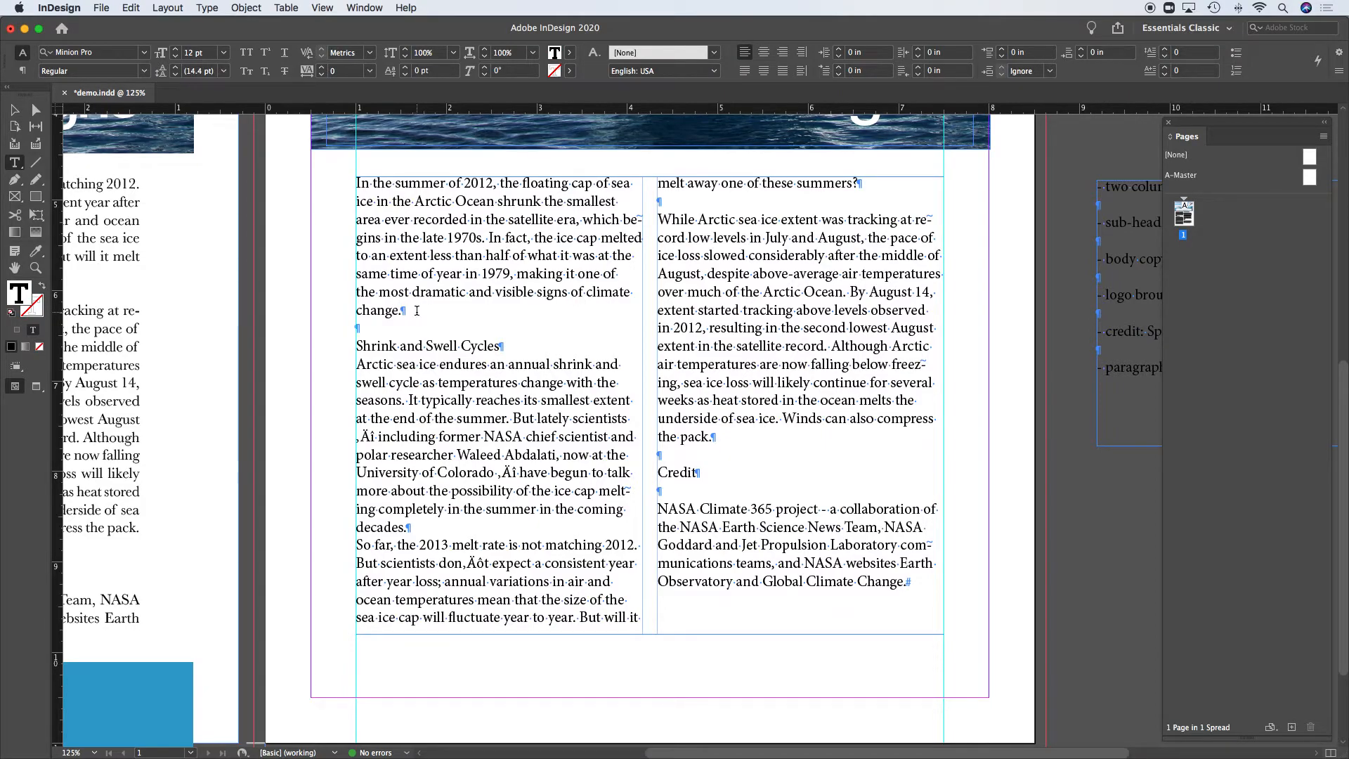
pyautogui.press('Return')
pyautogui.press('Return')
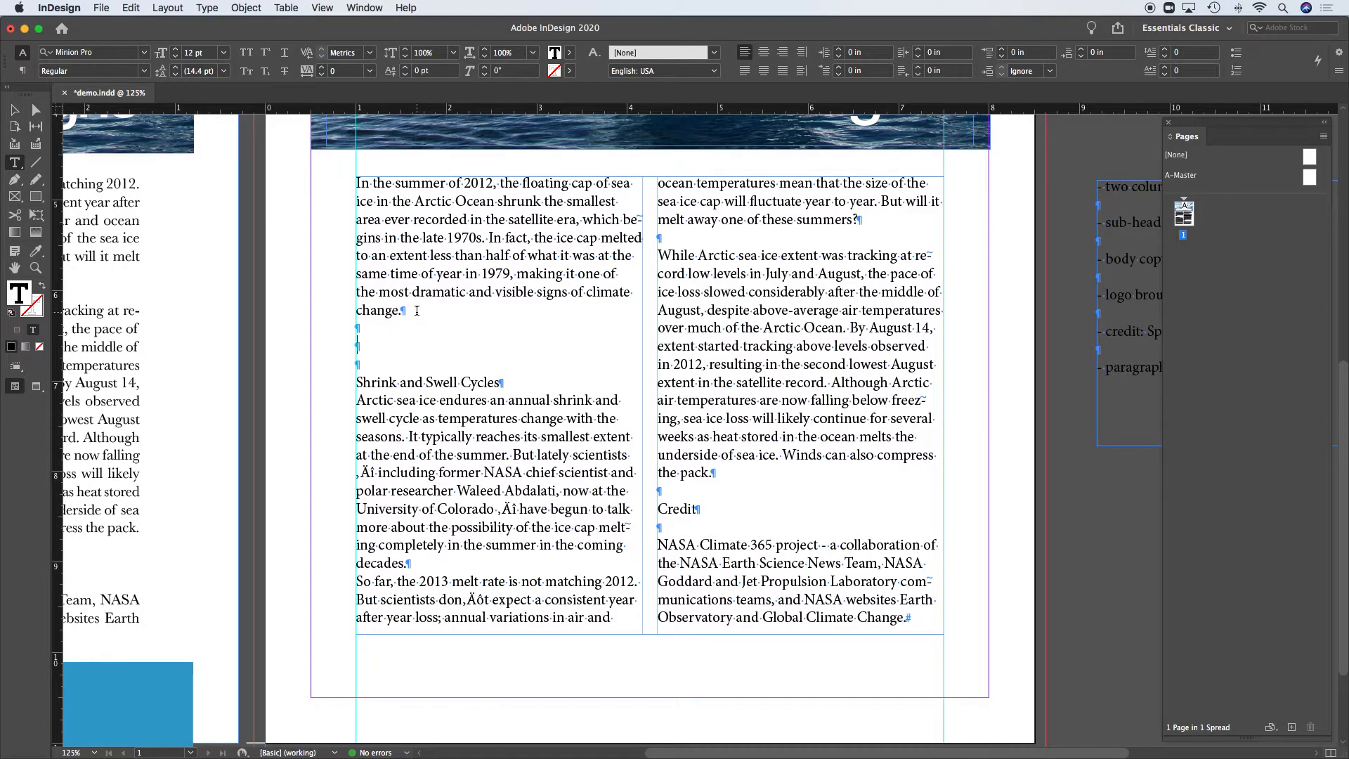
pyautogui.press('BackSpace')
pyautogui.press('BackSpace')
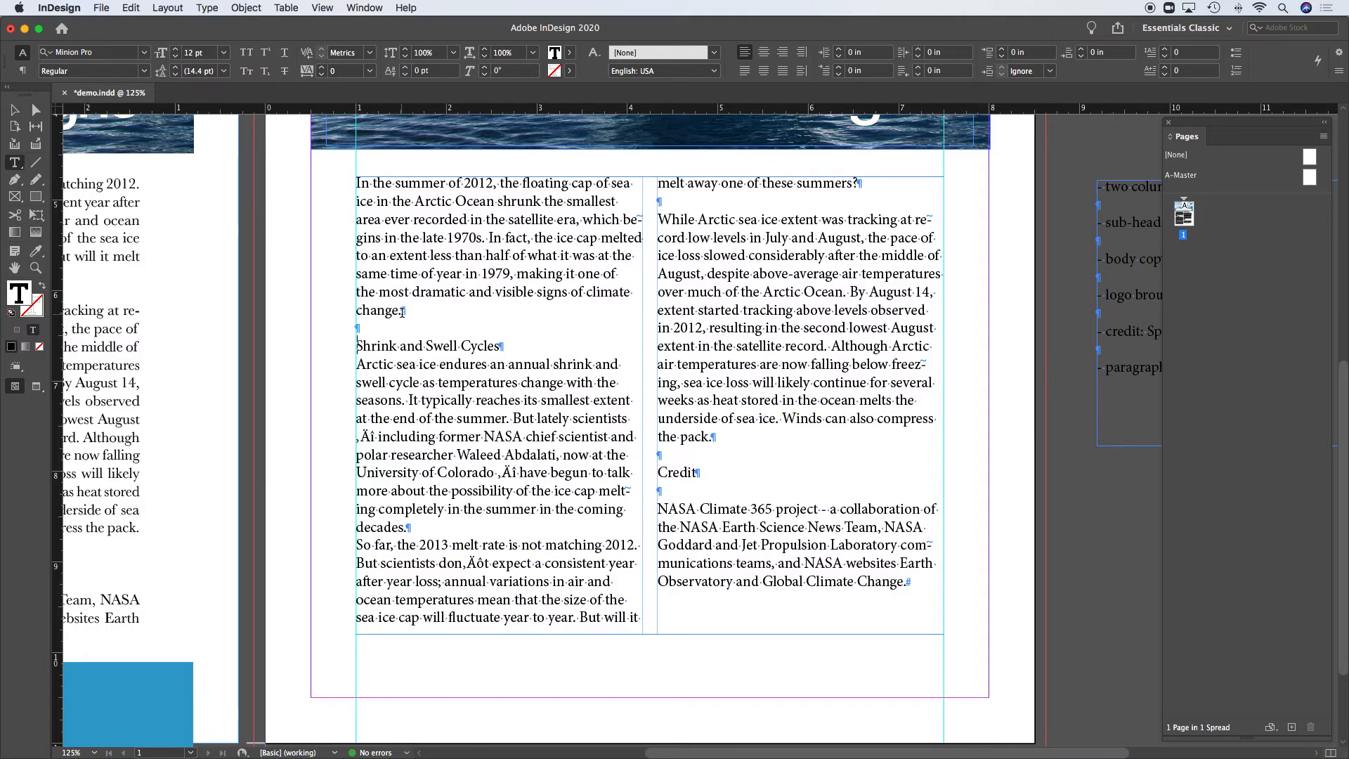
# Step: Delete the empty paragraphs above "Shrink and Swell Cycles", above "While Arctic sea ice extent", and above and below "Credit", and save the document
pyautogui.press('BackSpace')
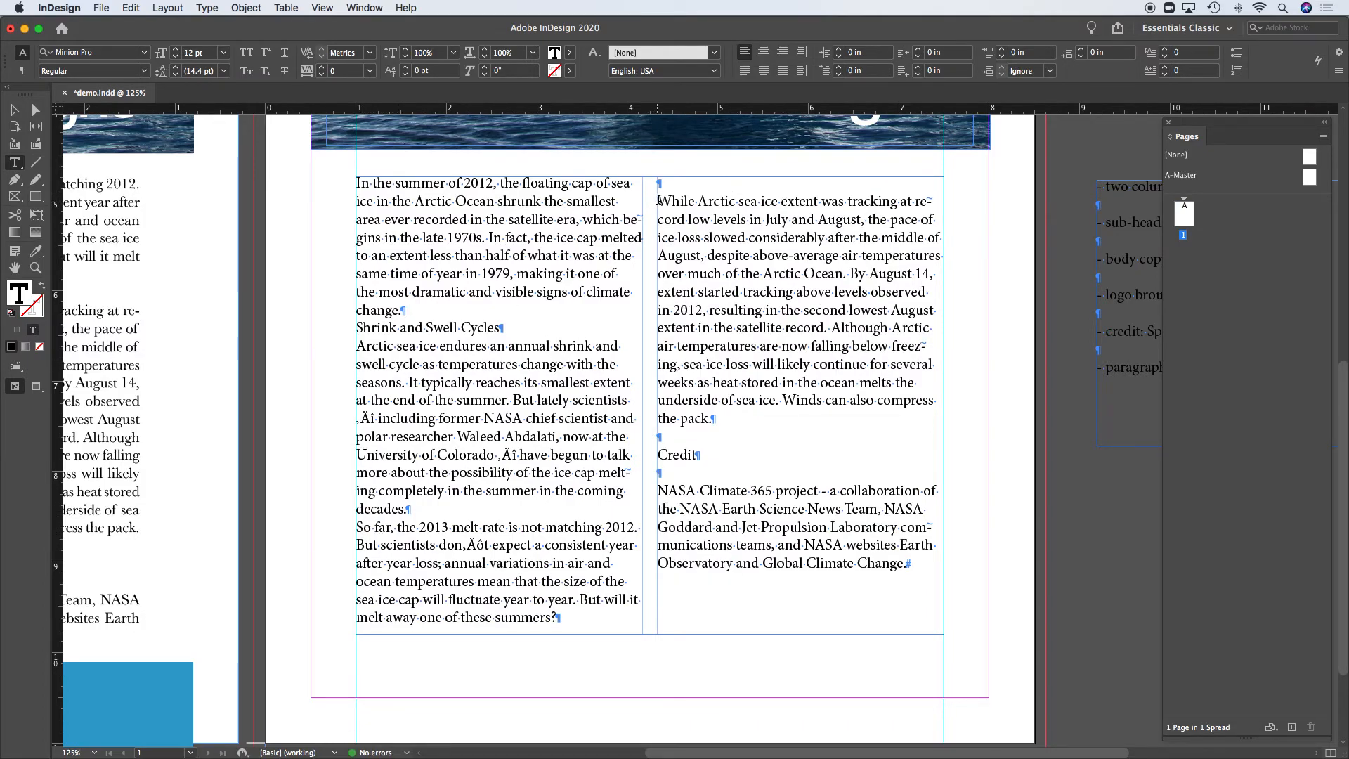
pyautogui.press('BackSpace')
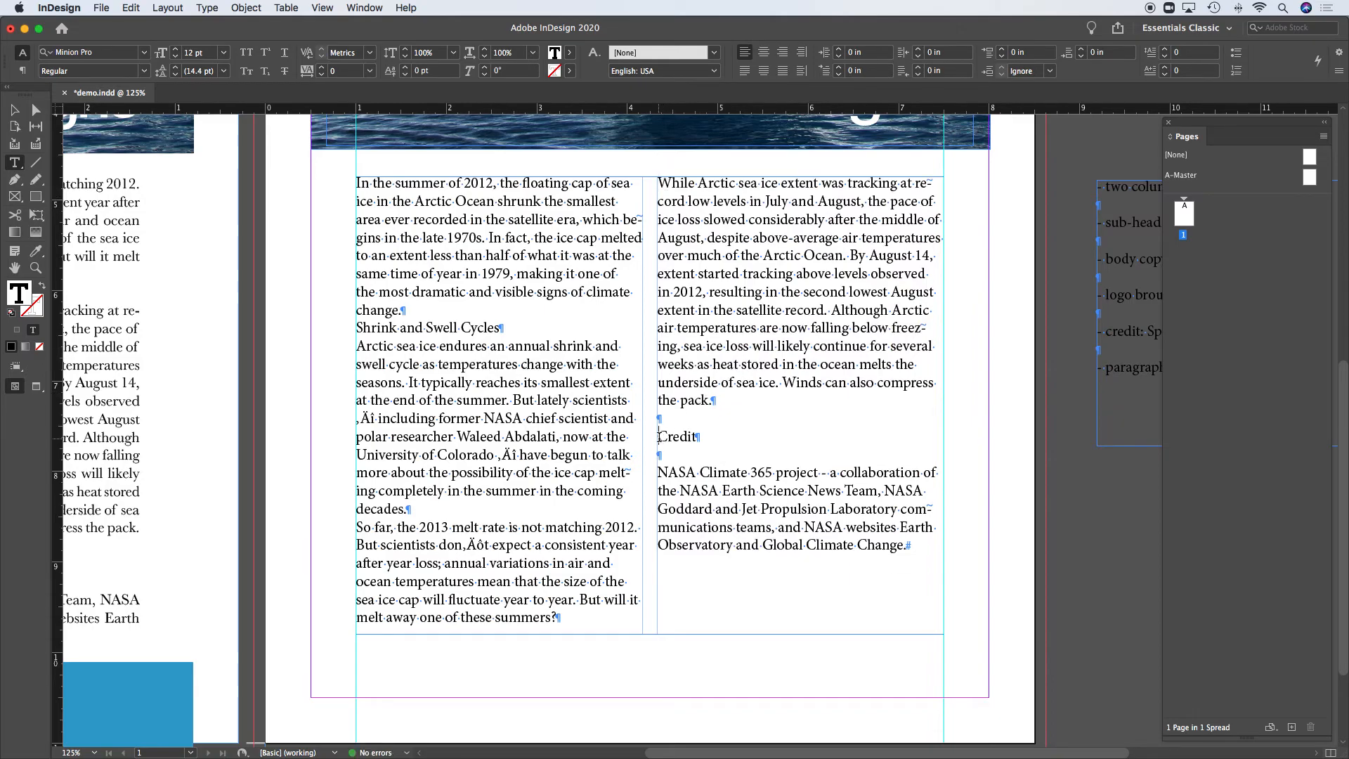
pyautogui.click(659, 437)
pyautogui.press('BackSpace')
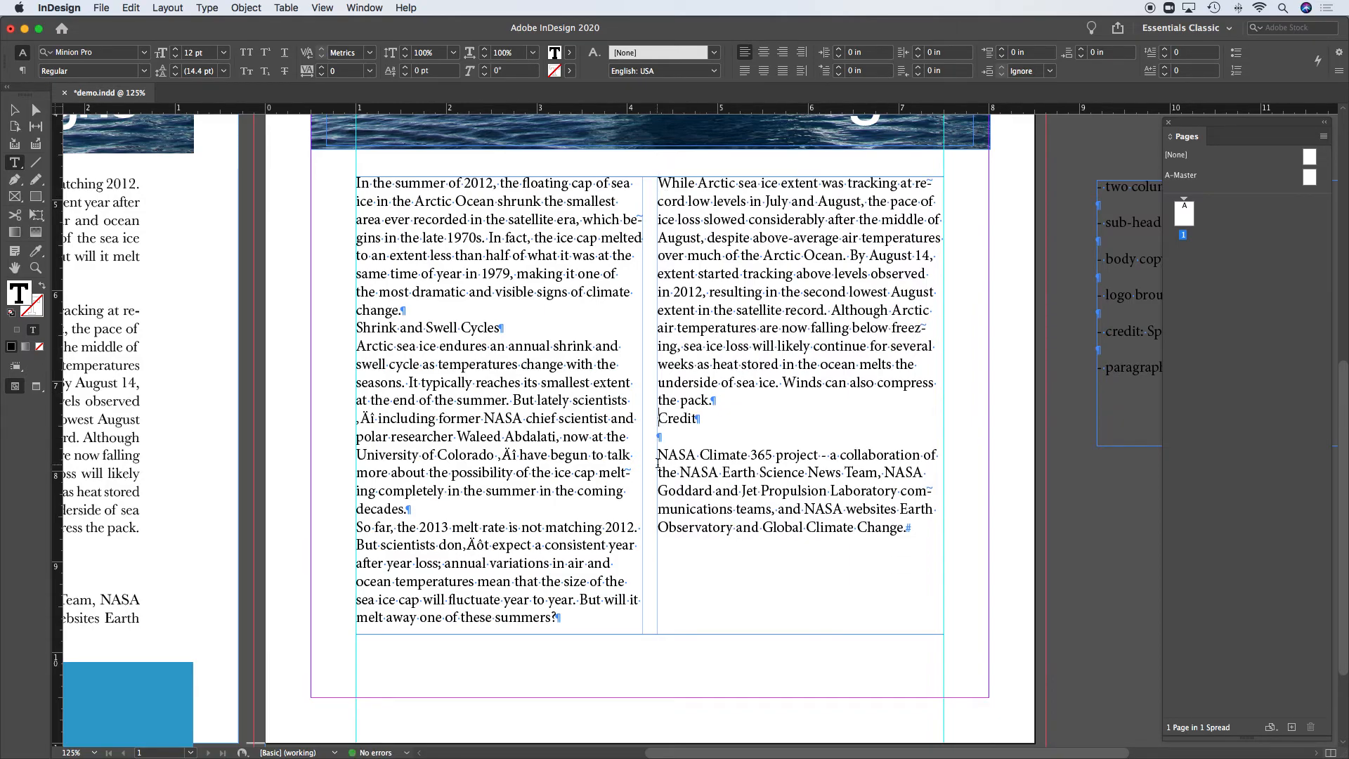
pyautogui.press('BackSpace')
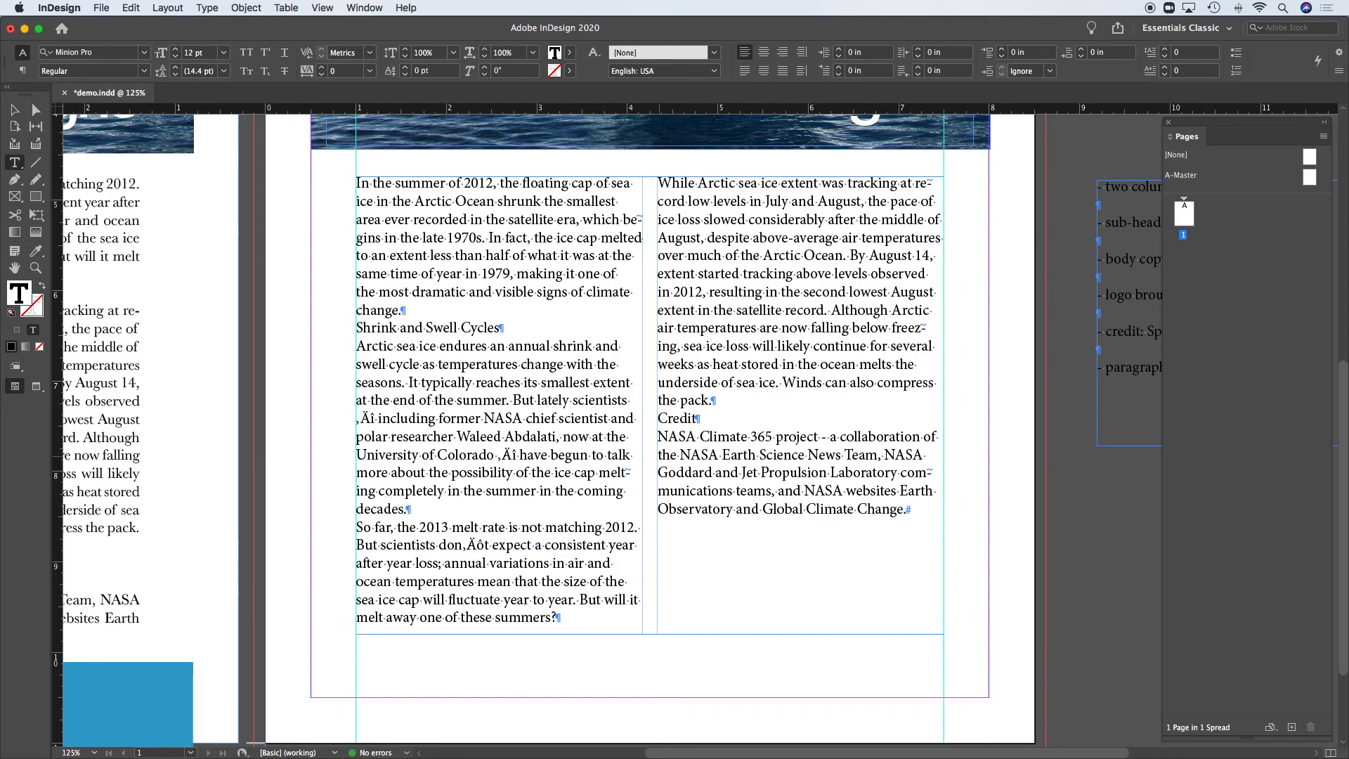
pyautogui.press('super+s')
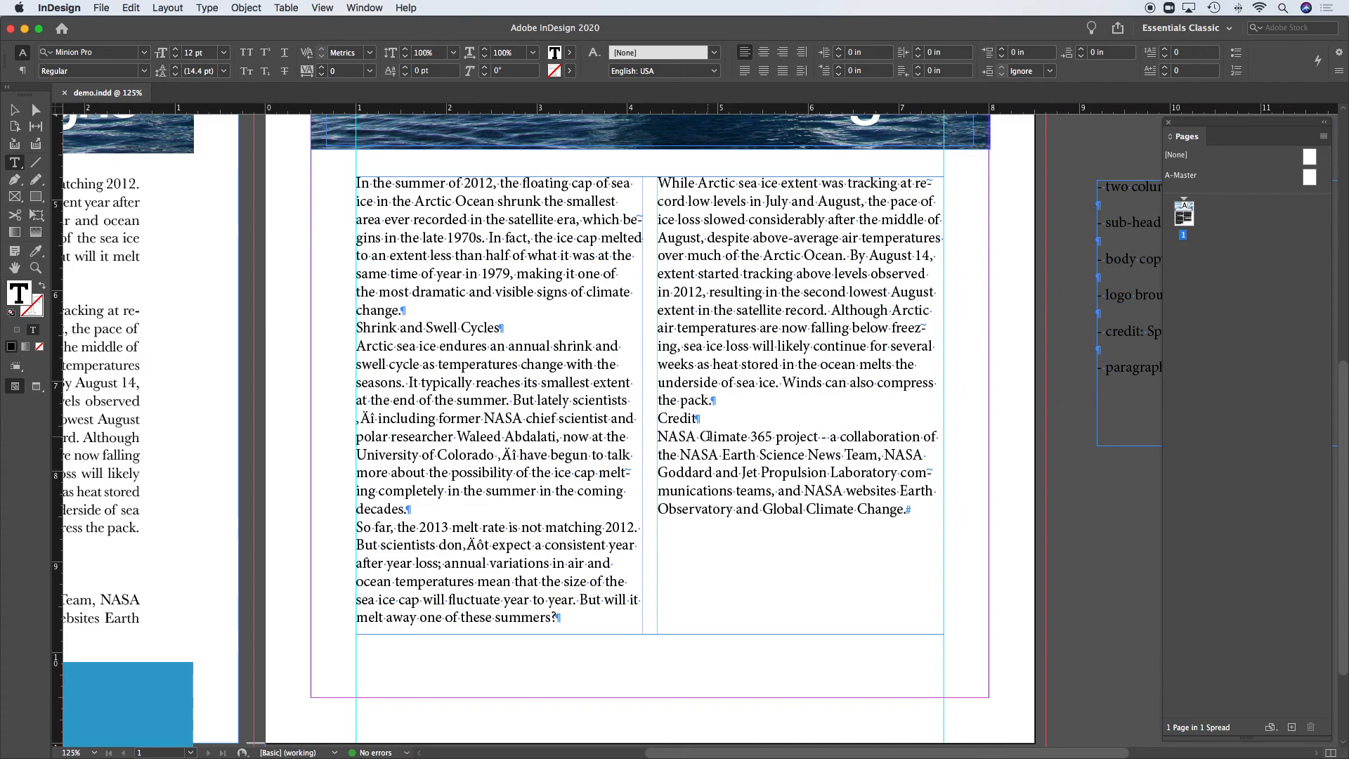